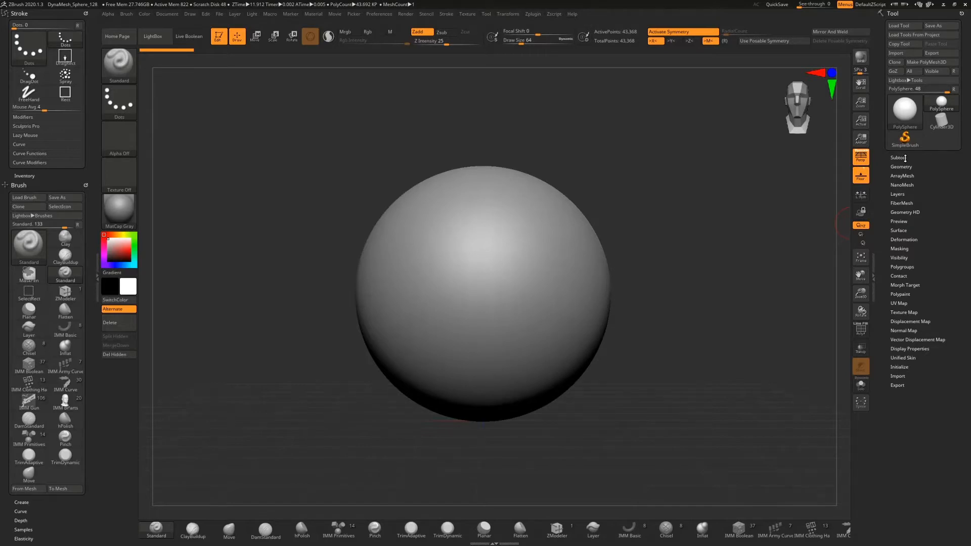
{"action": "left_click", "coordinate": [899, 158]}
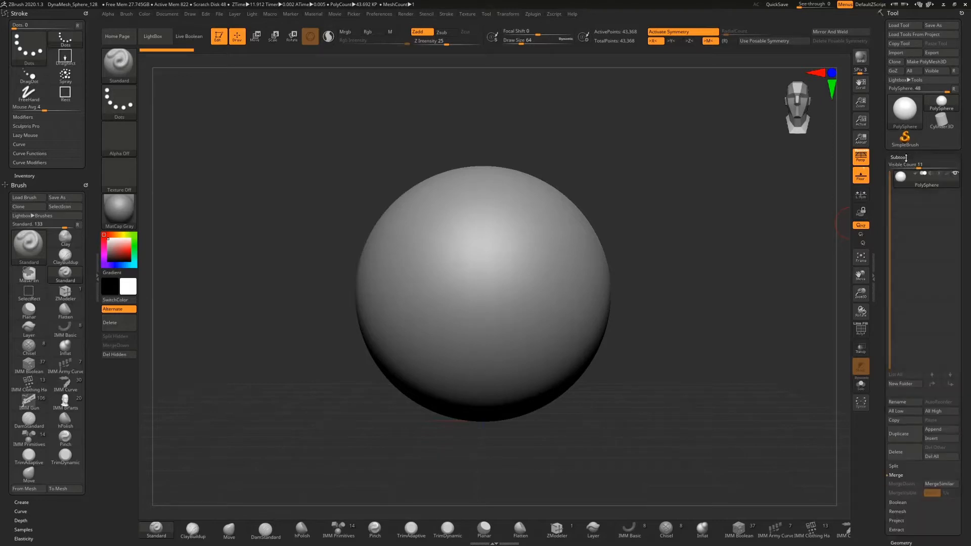
{"action": "left_click", "coordinate": [906, 158]}
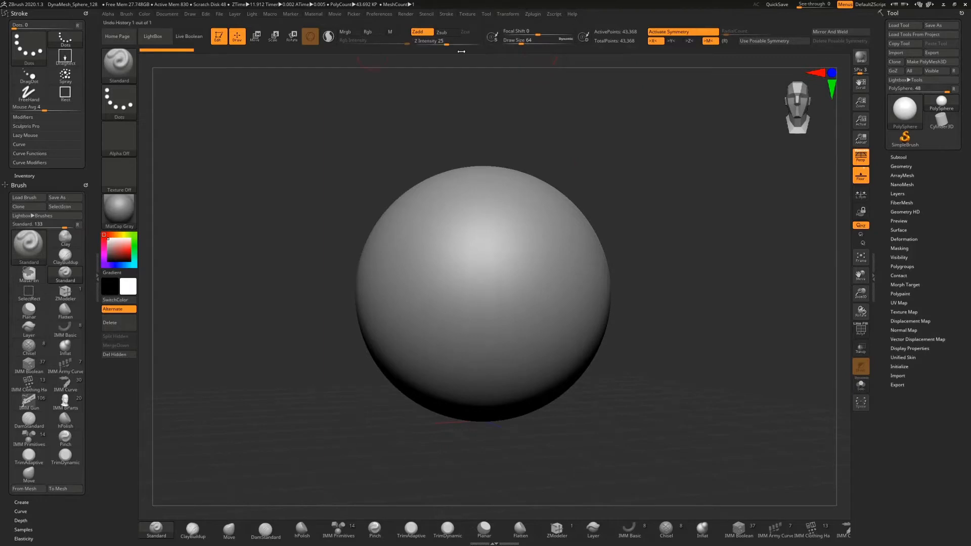
{"action": "left_click", "coordinate": [900, 157]}
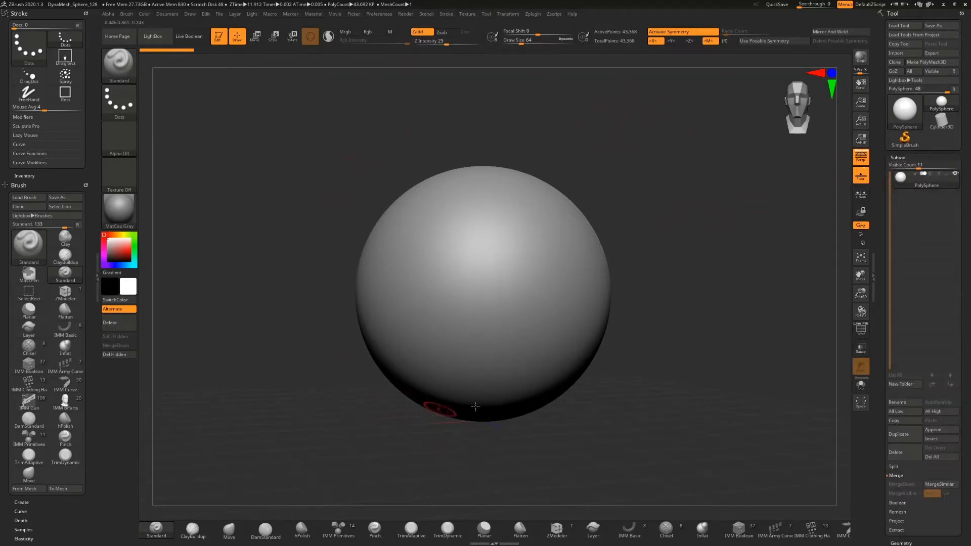
Turn off perspective and restrict view rotation to the Y axis
{"action": "left_click", "coordinate": [866, 160]}
{"action": "left_click", "coordinate": [861, 235]}
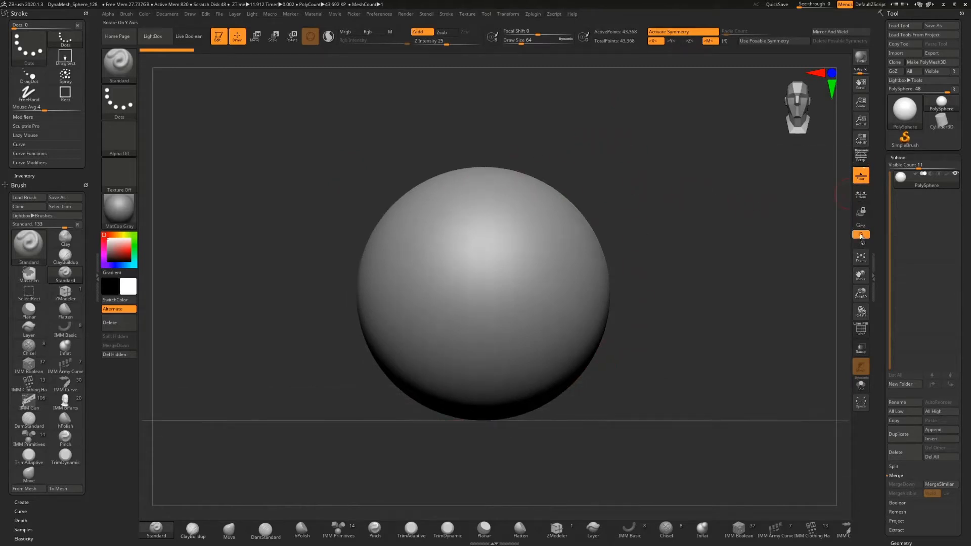
{"action": "mouse_move", "coordinate": [713, 180]}
{"action": "left_mouse_down"}
{"action": "mouse_move", "coordinate": [707, 187]}
{"action": "mouse_move", "coordinate": [736, 191]}
{"action": "mouse_move", "coordinate": [719, 186]}
{"action": "left_mouse_up"}
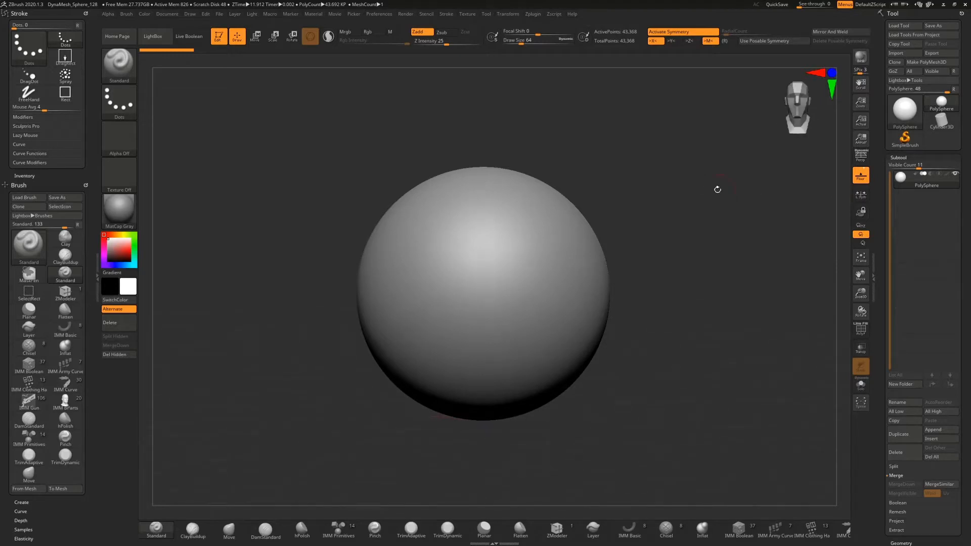
{"action": "mouse_move", "coordinate": [647, 183]}
{"action": "left_mouse_down"}
{"action": "mouse_move", "coordinate": [664, 183]}
{"action": "mouse_move", "coordinate": [638, 179]}
{"action": "left_mouse_up"}
{"action": "left_click", "coordinate": [898, 158]}
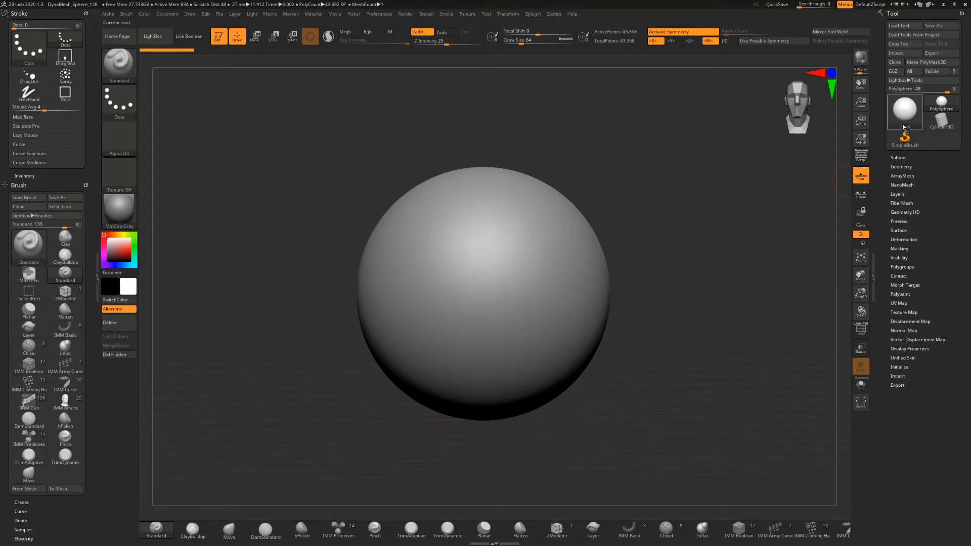
{"action": "left_click", "coordinate": [909, 27]}
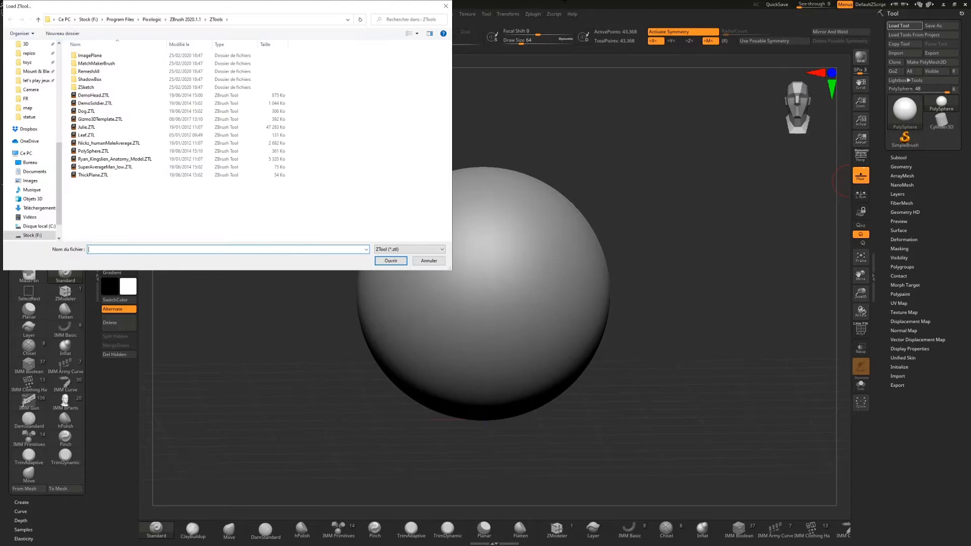
{"action": "left_click", "coordinate": [446, 6]}
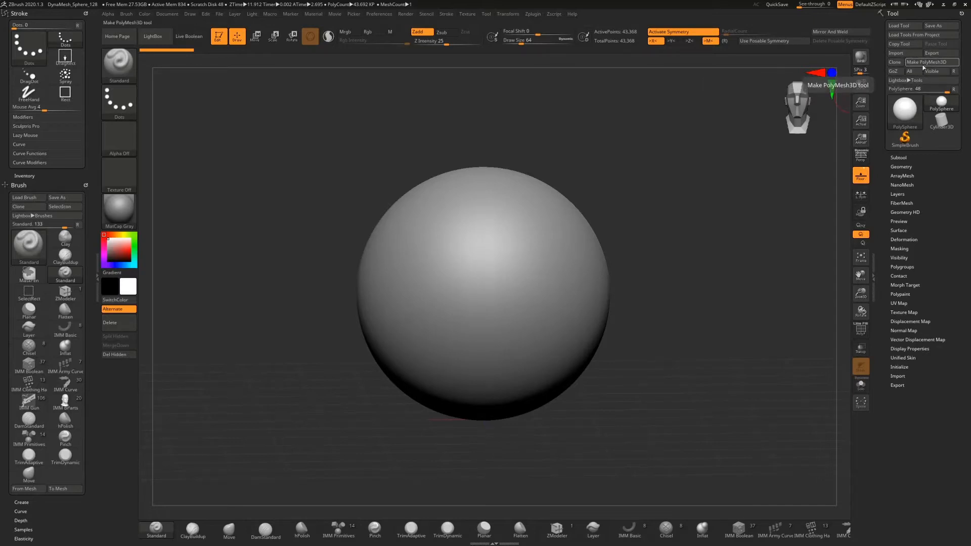
{"action": "mouse_move", "coordinate": [939, 103]}
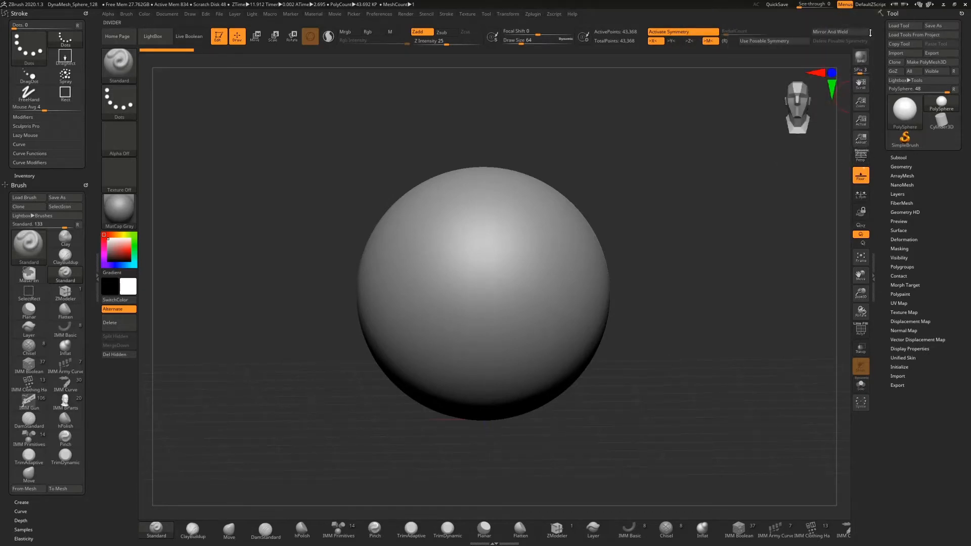
Expand the Subtool section and set its visible count to 7
{"action": "left_click", "coordinate": [901, 158]}
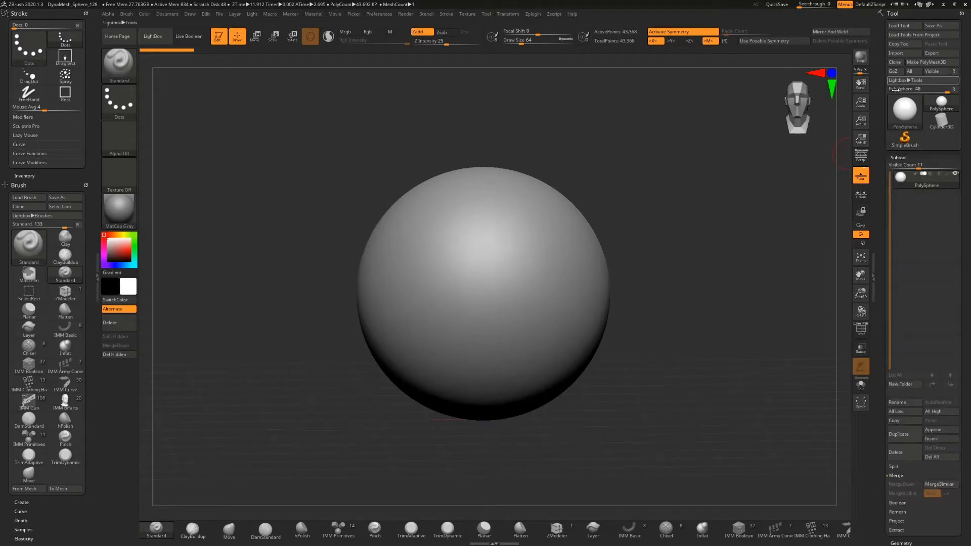
{"action": "mouse_move", "coordinate": [921, 136]}
{"action": "left_click_drag", "start_coordinate": [675, 217], "coordinate": [676, 208]}
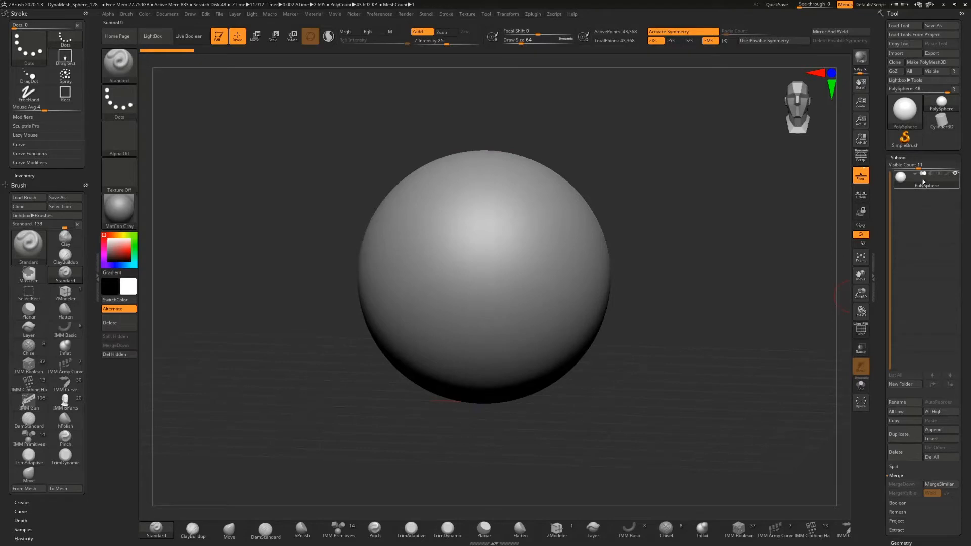
{"action": "mouse_move", "coordinate": [922, 184]}
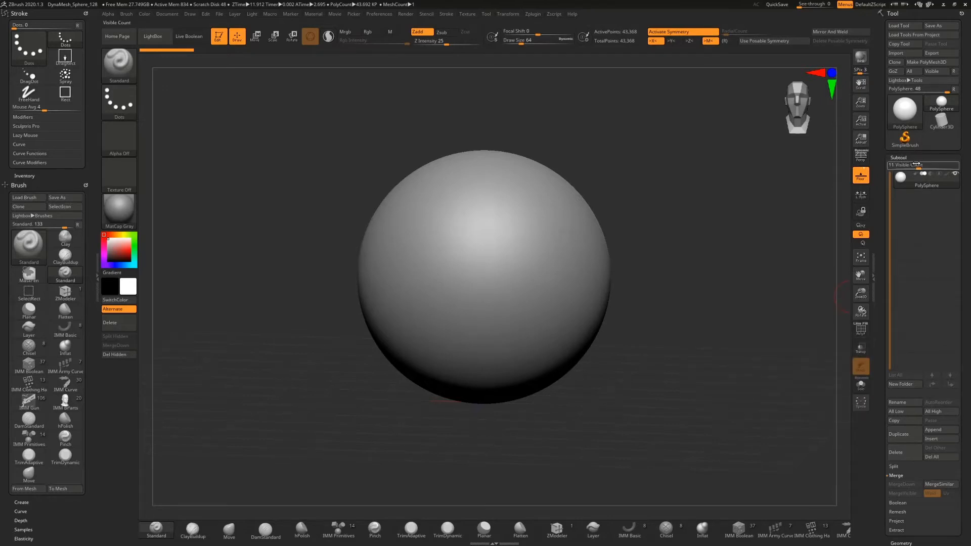
{"action": "left_click_drag", "start_coordinate": [913, 166], "coordinate": [899, 168]}
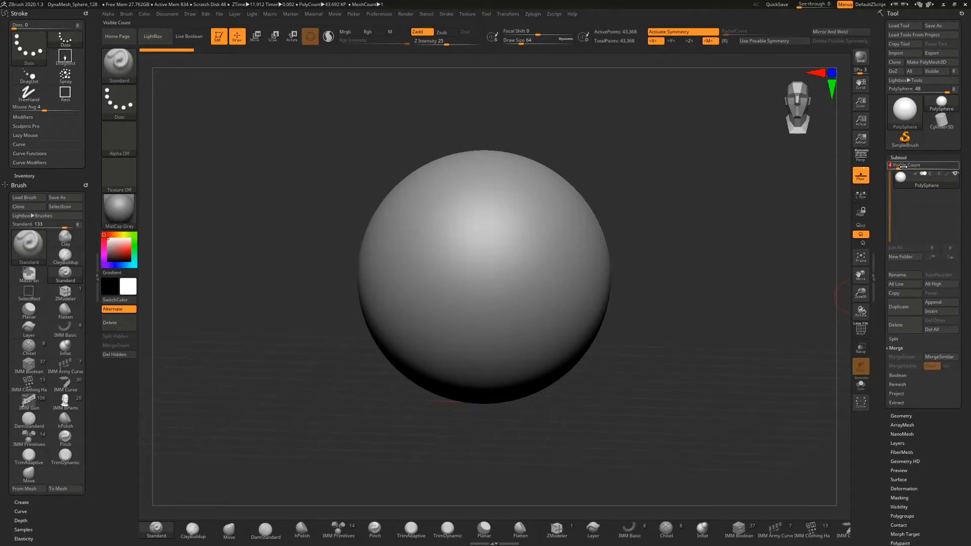
{"action": "left_click_drag", "start_coordinate": [902, 165], "coordinate": [906, 165]}
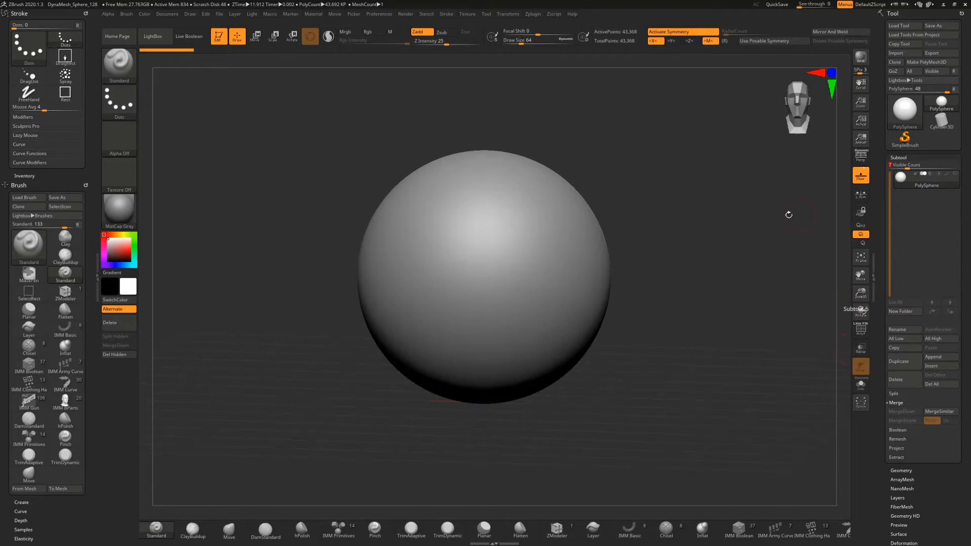
Insert a Sphere3D mesh as a new subtool below the PolySphere
{"action": "left_click", "coordinate": [941, 366]}
{"action": "left_click", "coordinate": [935, 368]}
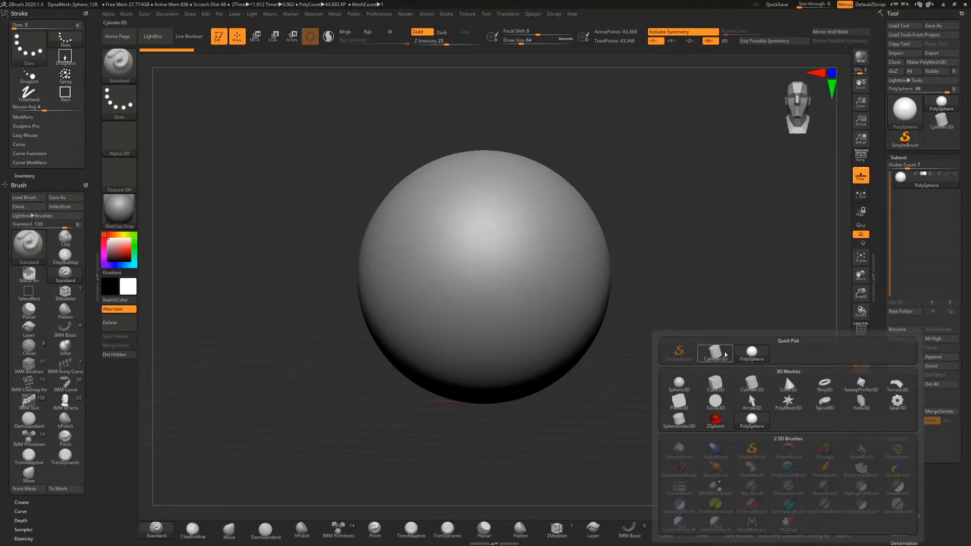
{"action": "mouse_move", "coordinate": [753, 360]}
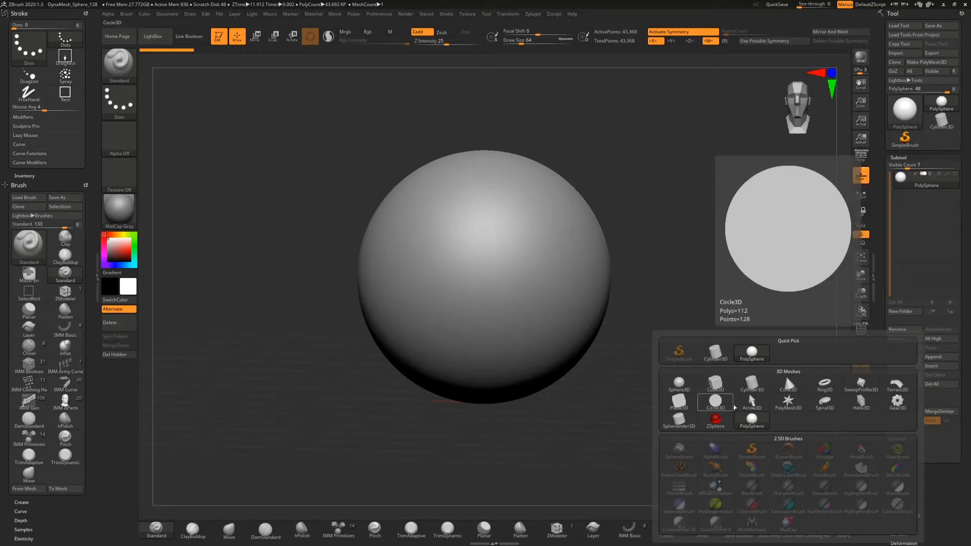
{"action": "mouse_move", "coordinate": [776, 400]}
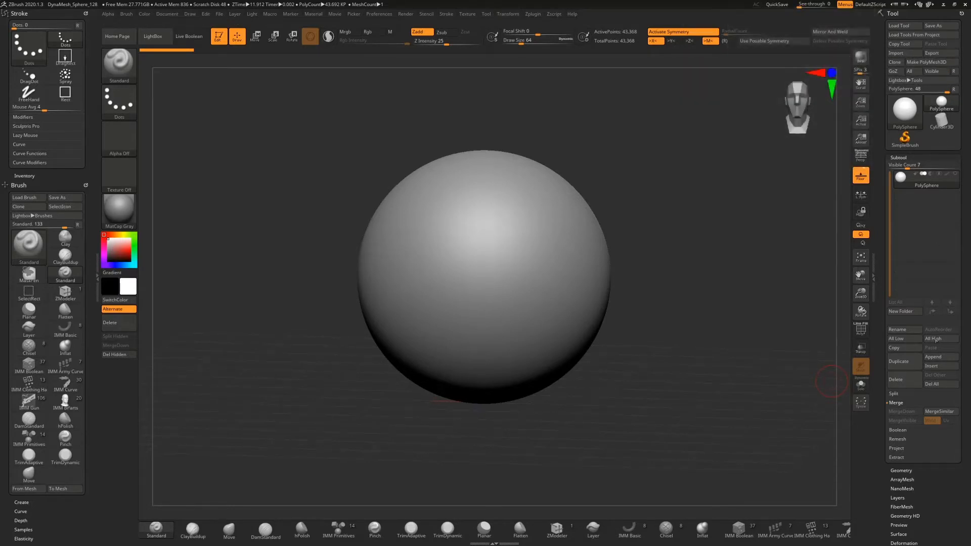
{"action": "left_click", "coordinate": [941, 366]}
{"action": "left_click", "coordinate": [938, 365]}
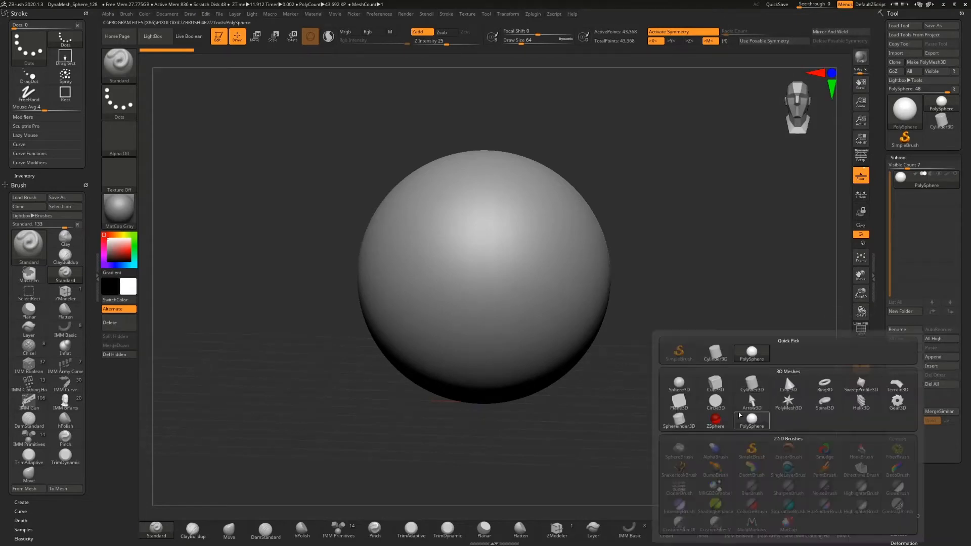
{"action": "mouse_move", "coordinate": [677, 380]}
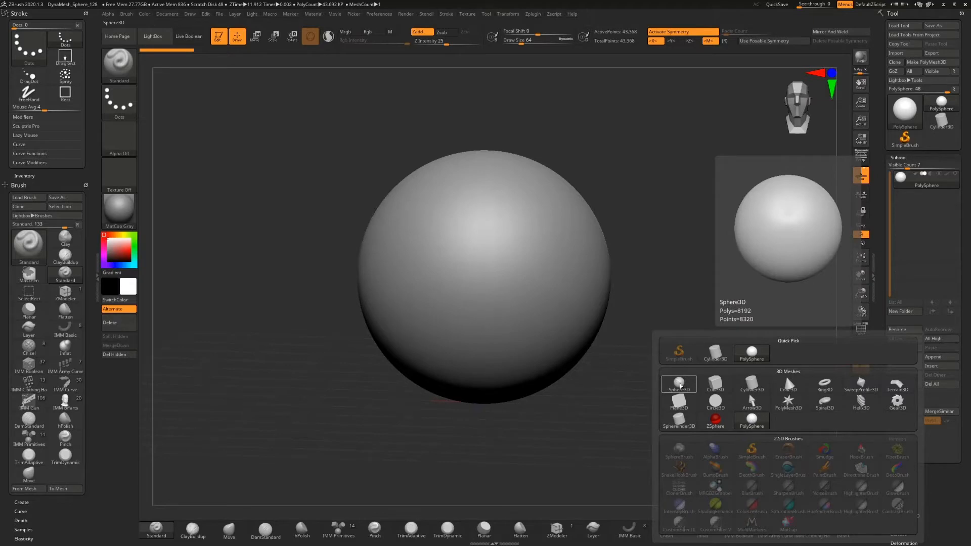
{"action": "left_click", "coordinate": [679, 384]}
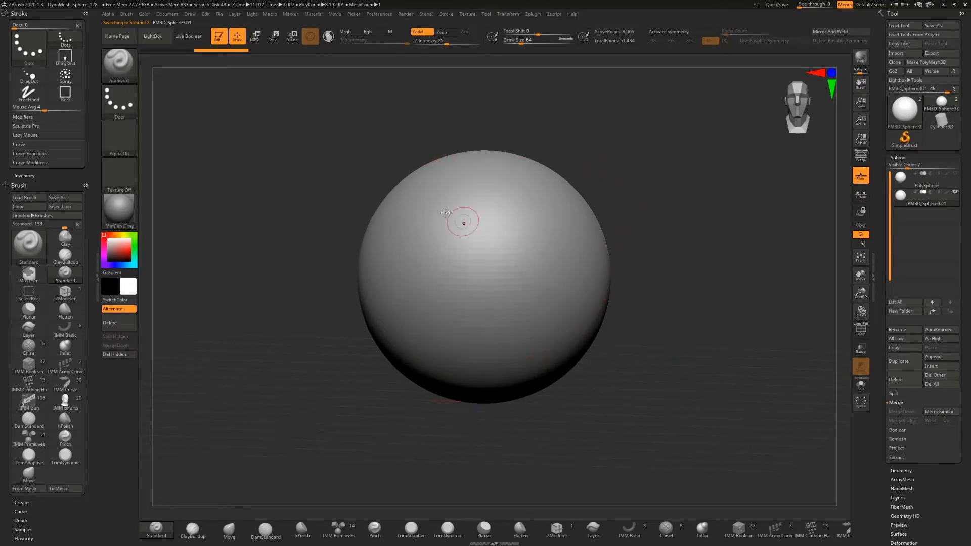
Move the inserted sphere straight down by about its own radius and make the PolySphere subtool visible
{"action": "left_click", "coordinate": [261, 37]}
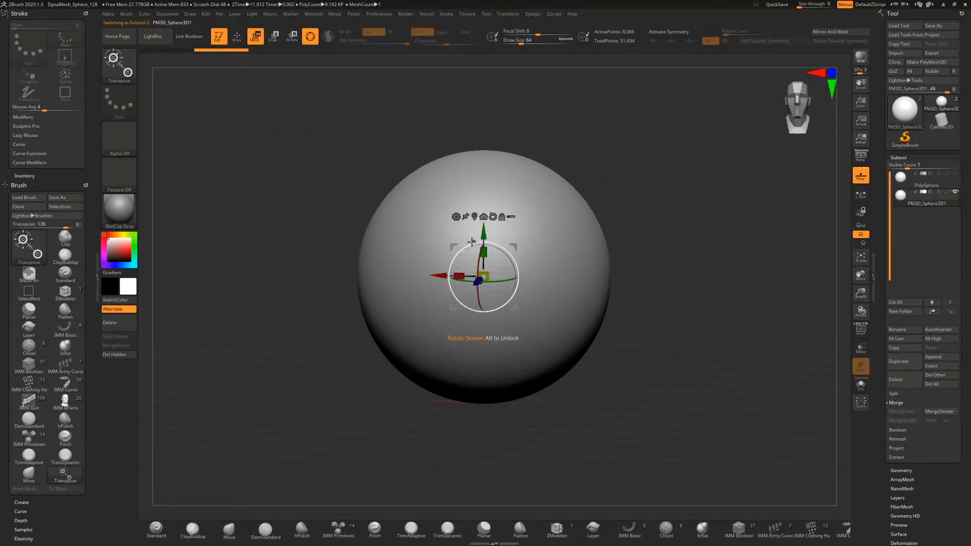
{"action": "left_click_drag", "start_coordinate": [483, 232], "coordinate": [483, 366]}
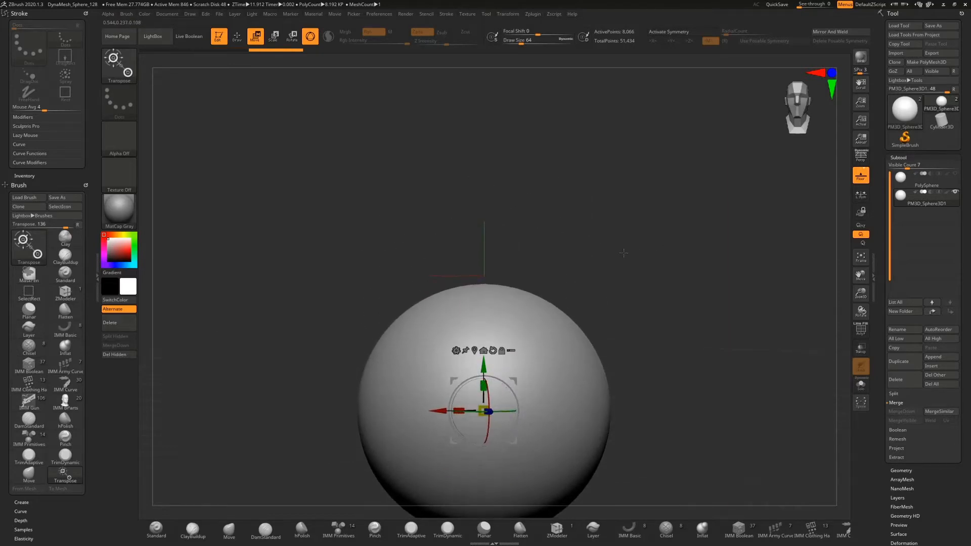
{"action": "left_click_drag", "start_coordinate": [622, 262], "coordinate": [635, 181], "text": "alt"}
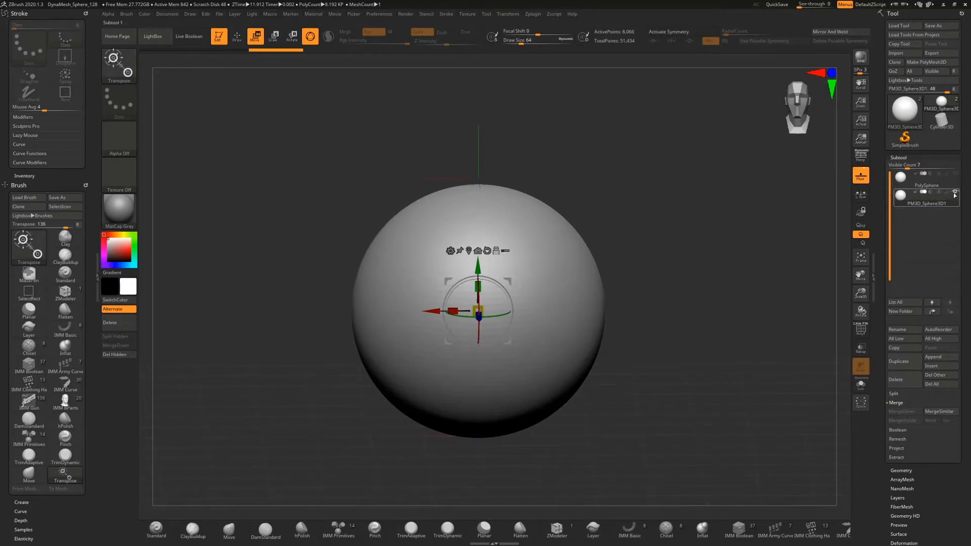
{"action": "mouse_move", "coordinate": [951, 201]}
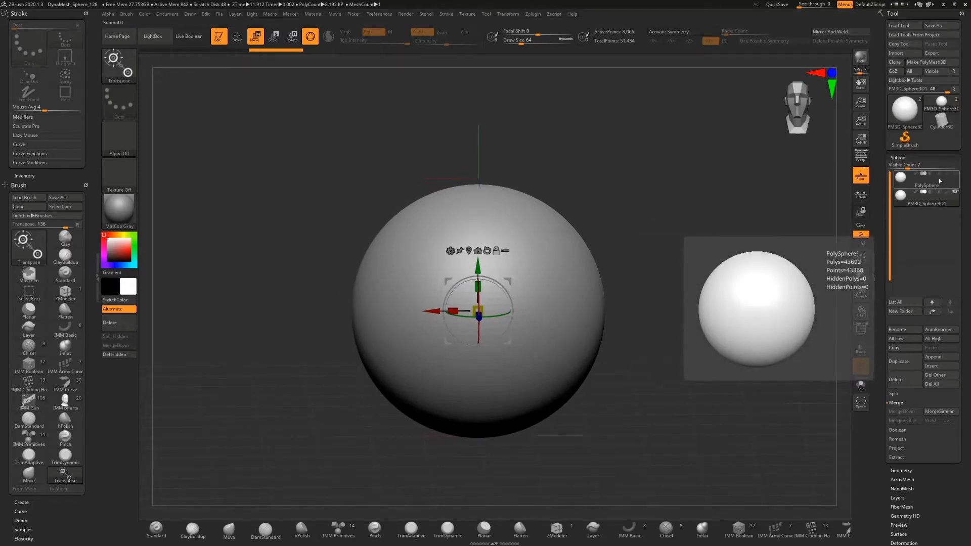
{"action": "mouse_move", "coordinate": [942, 177]}
{"action": "left_click", "coordinate": [956, 174]}
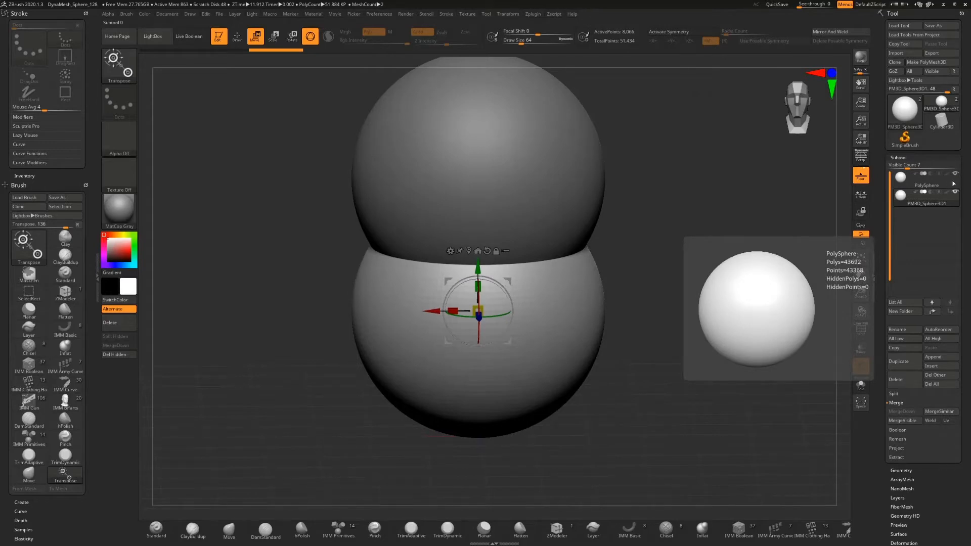
Scale the PolySphere uniformly to slightly over half its size and raise it to sit like a head on the larger sphere
{"action": "left_click", "coordinate": [941, 181]}
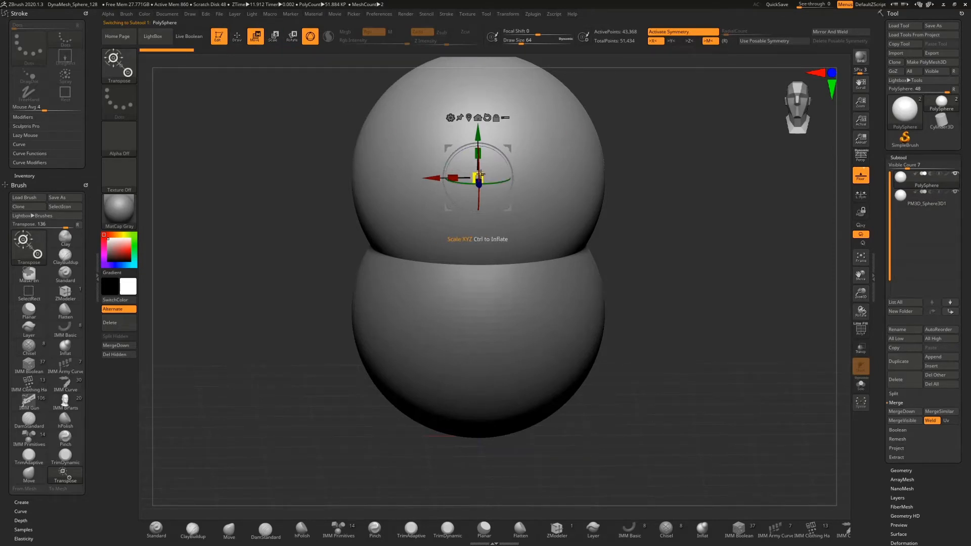
{"action": "left_click_drag", "start_coordinate": [480, 174], "coordinate": [450, 215]}
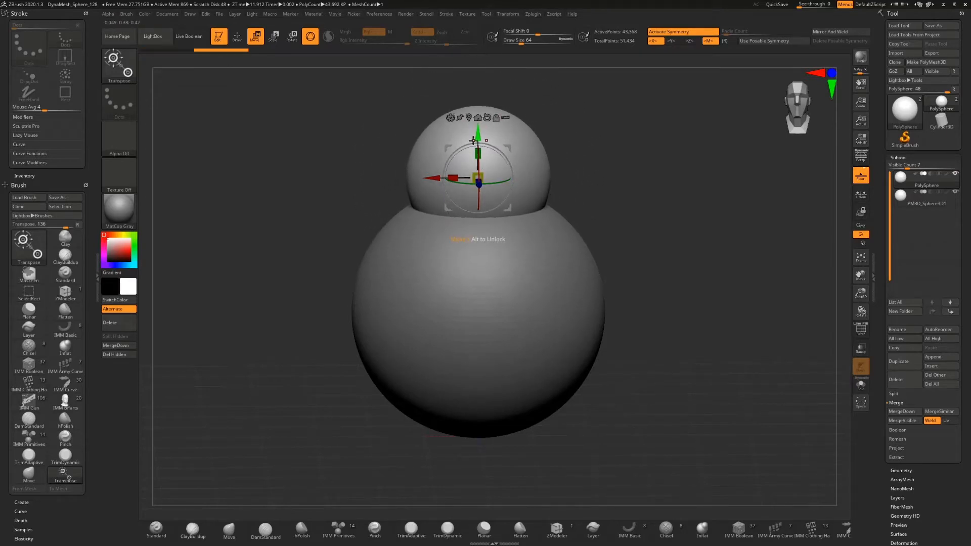
{"action": "left_click_drag", "start_coordinate": [475, 136], "coordinate": [472, 101]}
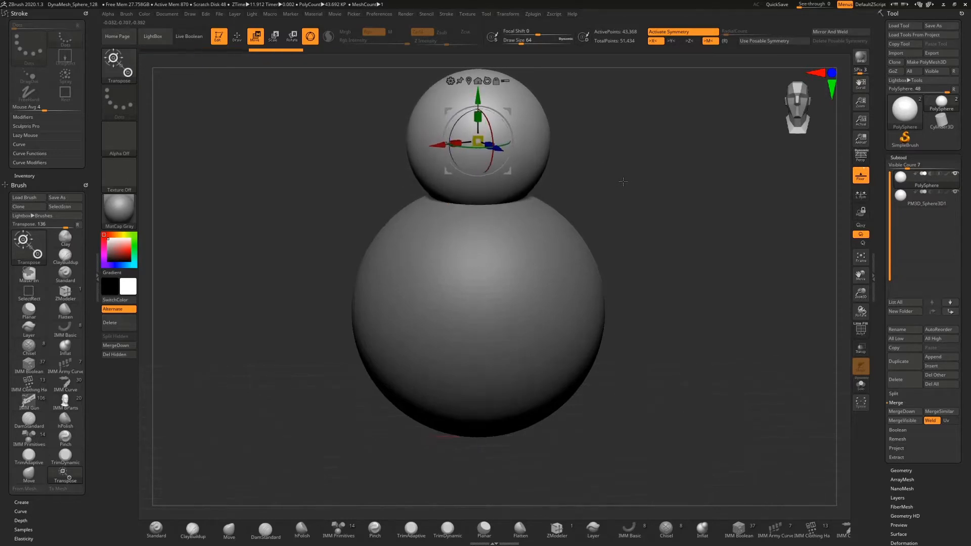
{"action": "mouse_move", "coordinate": [622, 181]}
{"action": "left_mouse_down"}
{"action": "mouse_move", "coordinate": [660, 175]}
{"action": "mouse_move", "coordinate": [582, 180]}
{"action": "mouse_move", "coordinate": [633, 177]}
{"action": "mouse_move", "coordinate": [616, 185]}
{"action": "mouse_move", "coordinate": [578, 175]}
{"action": "mouse_move", "coordinate": [630, 167]}
{"action": "left_mouse_up"}
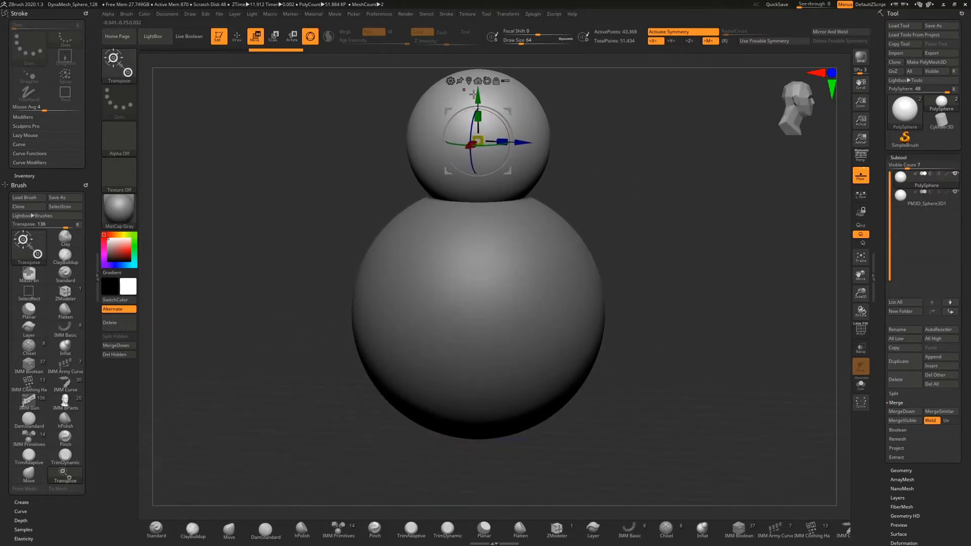
{"action": "mouse_move", "coordinate": [477, 96]}
{"action": "left_mouse_down"}
{"action": "mouse_move", "coordinate": [477, 123]}
{"action": "mouse_move", "coordinate": [478, 109]}
{"action": "left_mouse_up"}
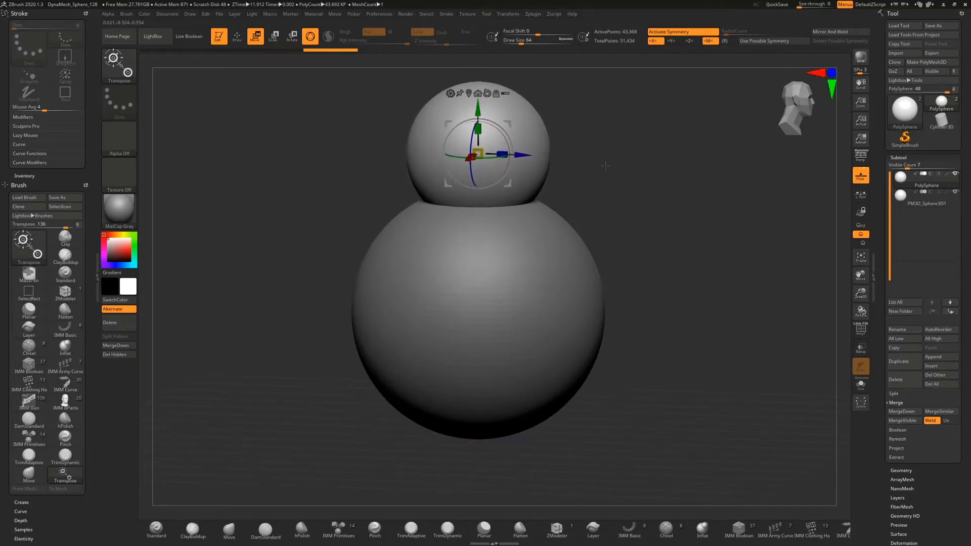
{"action": "left_click_drag", "start_coordinate": [621, 187], "coordinate": [534, 245]}
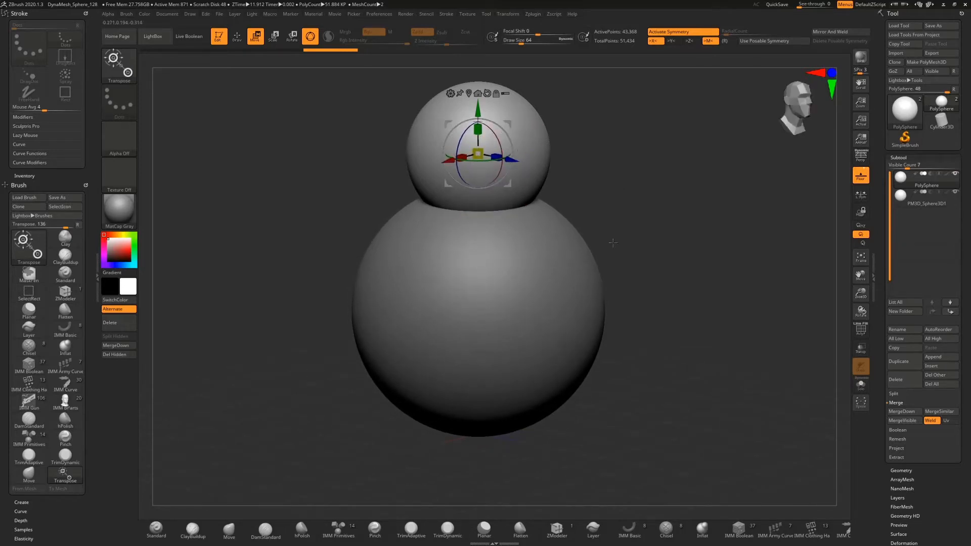
{"action": "left_click_drag", "start_coordinate": [642, 189], "coordinate": [712, 164]}
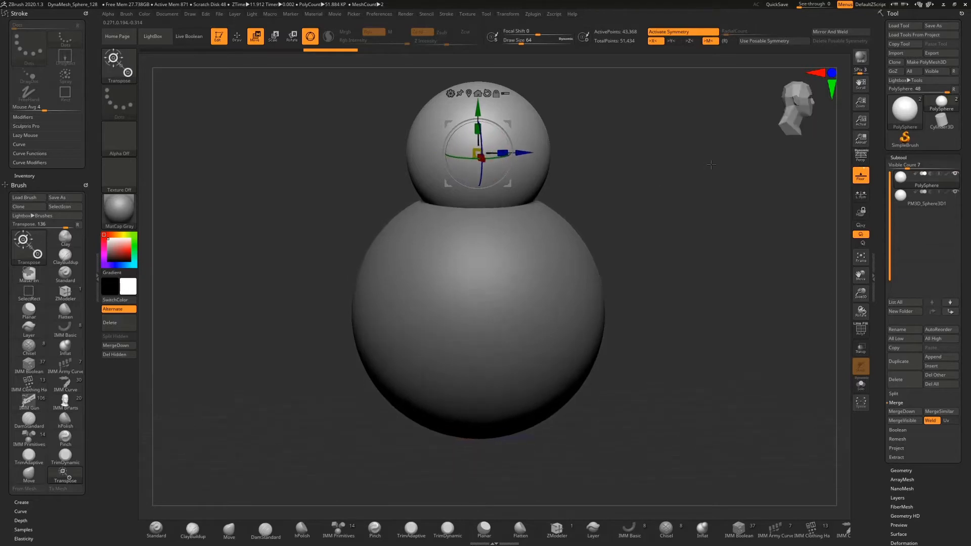
Switch to the PM3D_Sphere3D1 subtool and back to the PolySphere, and isolate the PolySphere with Solo mode
{"action": "left_click", "coordinate": [952, 203]}
{"action": "left_click", "coordinate": [948, 185]}
{"action": "mouse_move", "coordinate": [913, 184]}
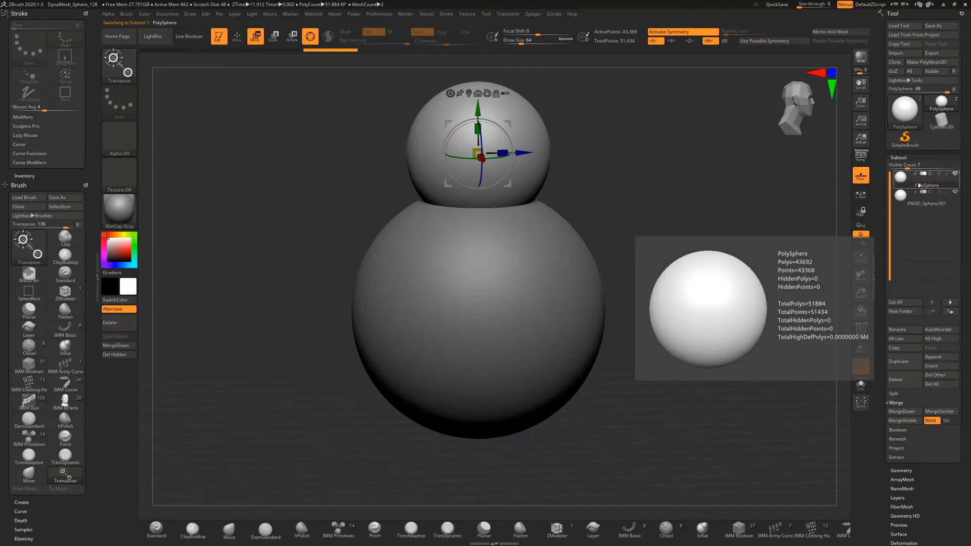
{"action": "left_click", "coordinate": [862, 385]}
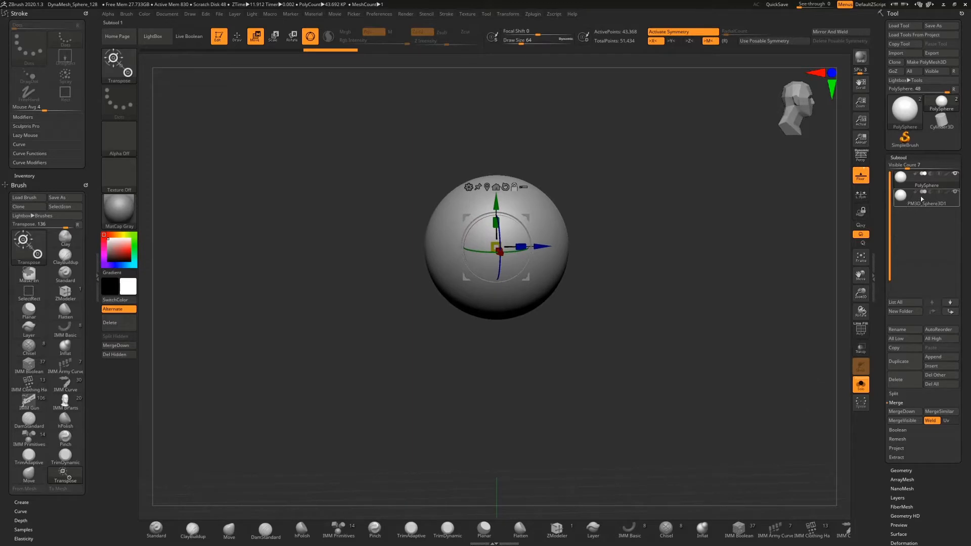
{"action": "mouse_move", "coordinate": [903, 198]}
{"action": "left_click_drag", "start_coordinate": [621, 228], "coordinate": [555, 190]}
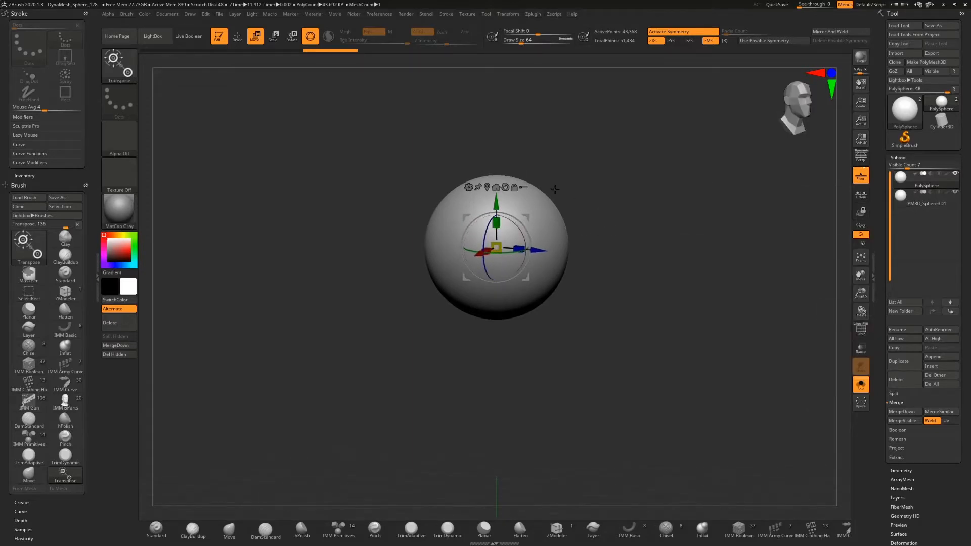
Sculpt raised ears, eye bumps and a wide mouth onto the isolated PolySphere with the Standard brush in Draw mode
{"action": "left_click", "coordinate": [237, 36]}
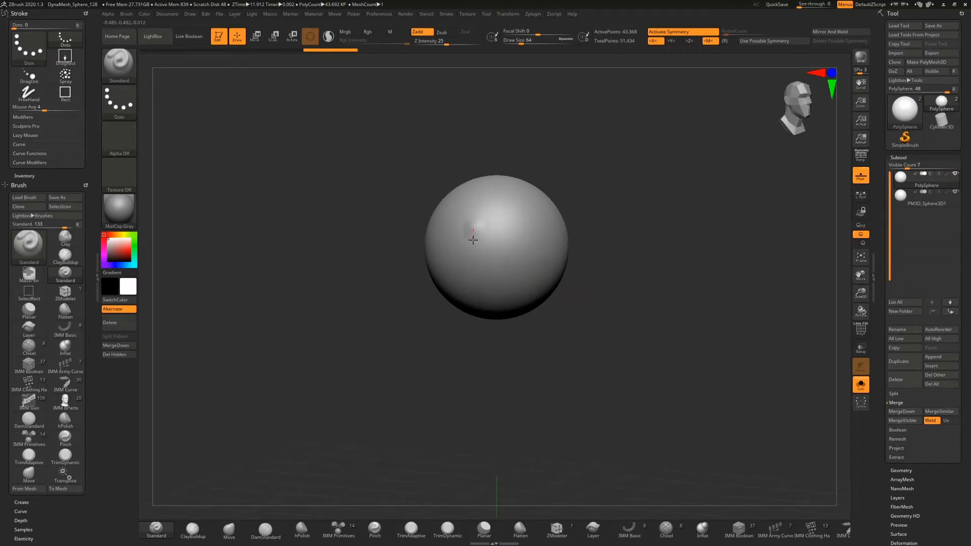
{"action": "mouse_move", "coordinate": [473, 241]}
{"action": "left_mouse_down"}
{"action": "mouse_move", "coordinate": [470, 257]}
{"action": "mouse_move", "coordinate": [483, 218]}
{"action": "mouse_move", "coordinate": [507, 219]}
{"action": "left_mouse_up"}
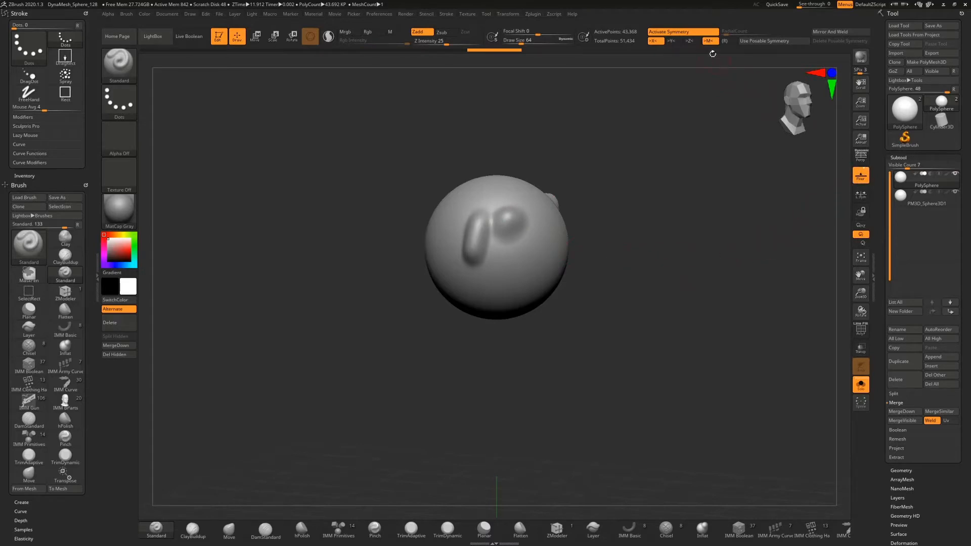
{"action": "mouse_move", "coordinate": [661, 175]}
{"action": "left_mouse_down"}
{"action": "mouse_move", "coordinate": [644, 210]}
{"action": "mouse_move", "coordinate": [654, 188]}
{"action": "mouse_move", "coordinate": [639, 169]}
{"action": "left_mouse_up"}
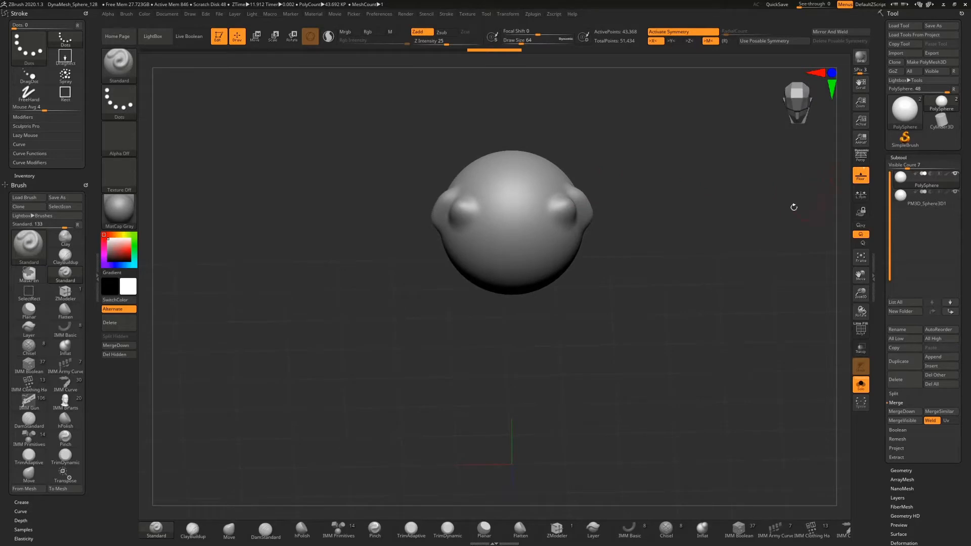
{"action": "mouse_move", "coordinate": [719, 213]}
{"action": "left_mouse_down"}
{"action": "mouse_move", "coordinate": [712, 193]}
{"action": "mouse_move", "coordinate": [682, 180]}
{"action": "left_mouse_up"}
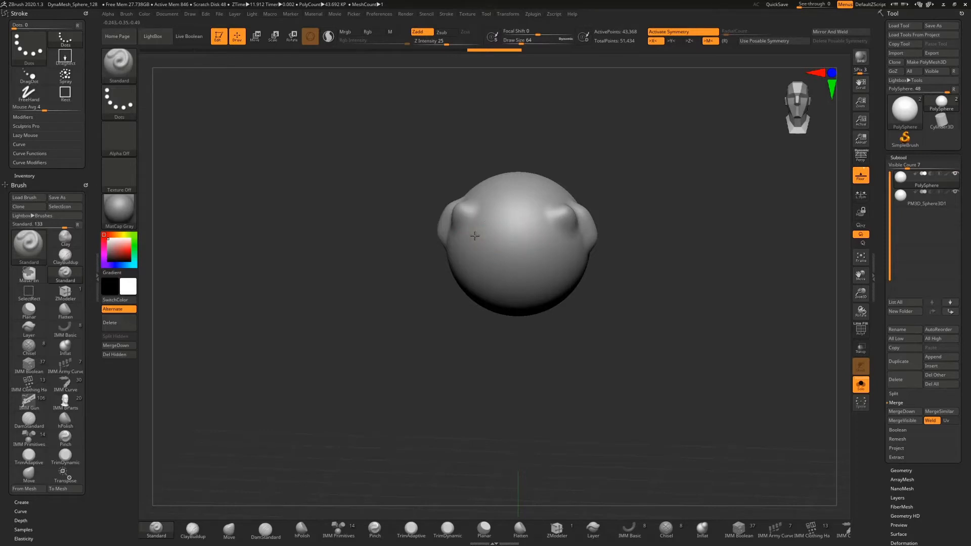
{"action": "mouse_move", "coordinate": [475, 235]}
{"action": "left_mouse_down"}
{"action": "mouse_move", "coordinate": [506, 240]}
{"action": "mouse_move", "coordinate": [487, 240]}
{"action": "mouse_move", "coordinate": [476, 258]}
{"action": "mouse_move", "coordinate": [475, 242]}
{"action": "mouse_move", "coordinate": [506, 227]}
{"action": "left_mouse_up"}
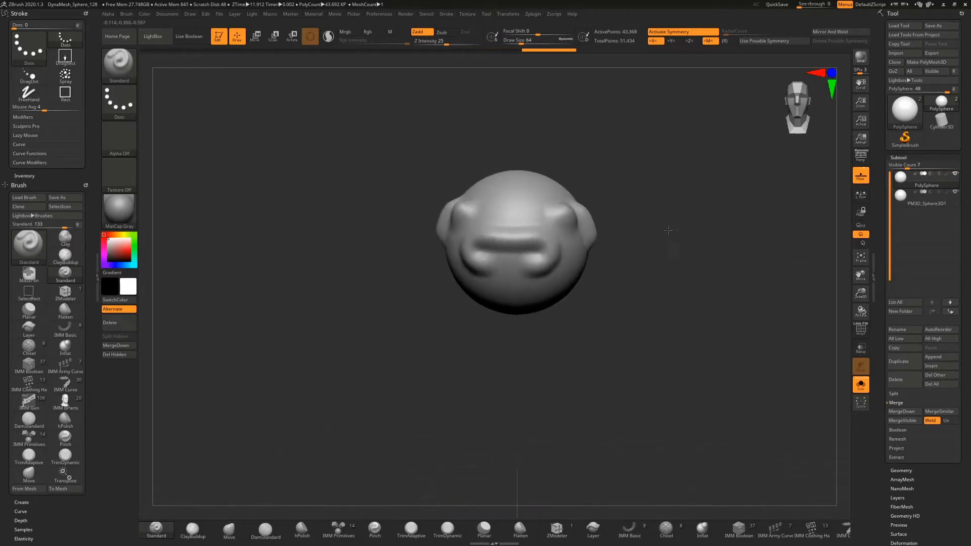
{"action": "mouse_move", "coordinate": [668, 230]}
{"action": "left_mouse_down"}
{"action": "mouse_move", "coordinate": [709, 233]}
{"action": "mouse_move", "coordinate": [693, 232]}
{"action": "left_mouse_up"}
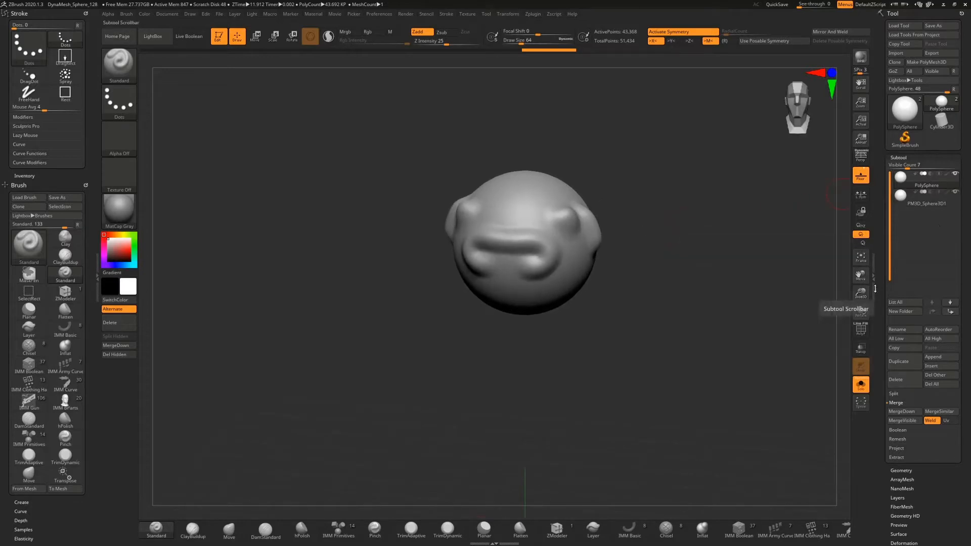
Turn off Solo mode to show both spheres and make PM3D_Sphere3D1 the active subtool
{"action": "left_click", "coordinate": [861, 387]}
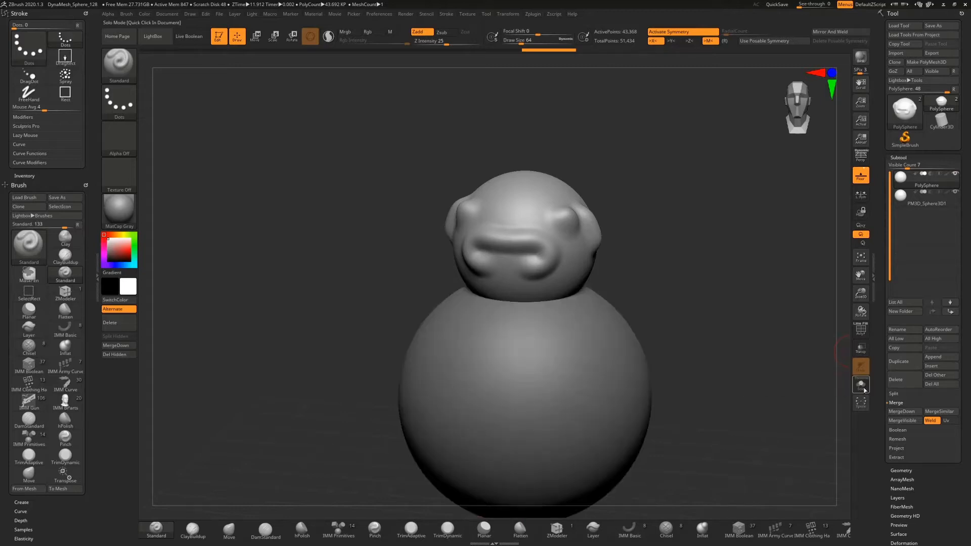
{"action": "mouse_move", "coordinate": [702, 250]}
{"action": "left_mouse_down"}
{"action": "mouse_move", "coordinate": [731, 244]}
{"action": "mouse_move", "coordinate": [710, 253]}
{"action": "mouse_move", "coordinate": [697, 237]}
{"action": "mouse_move", "coordinate": [708, 247]}
{"action": "left_mouse_up"}
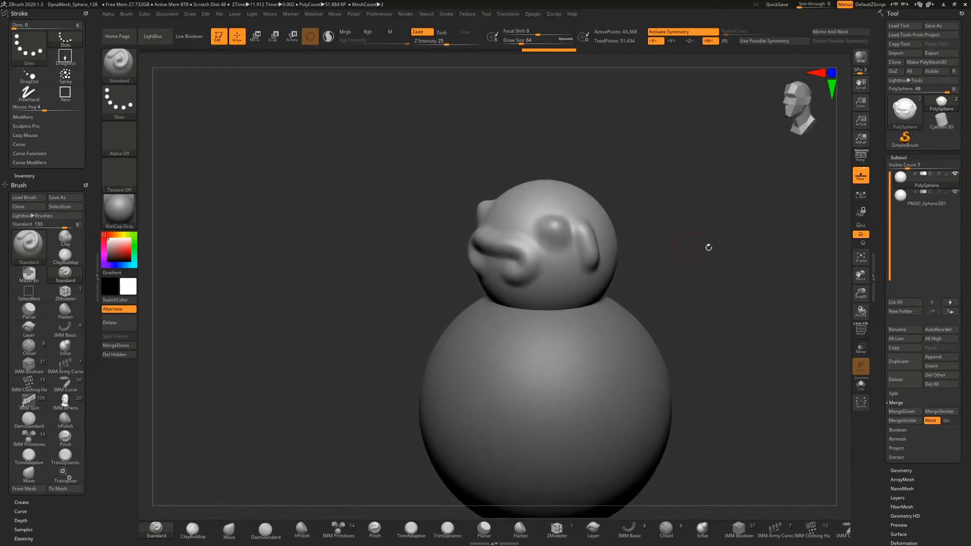
{"action": "left_click", "coordinate": [906, 204]}
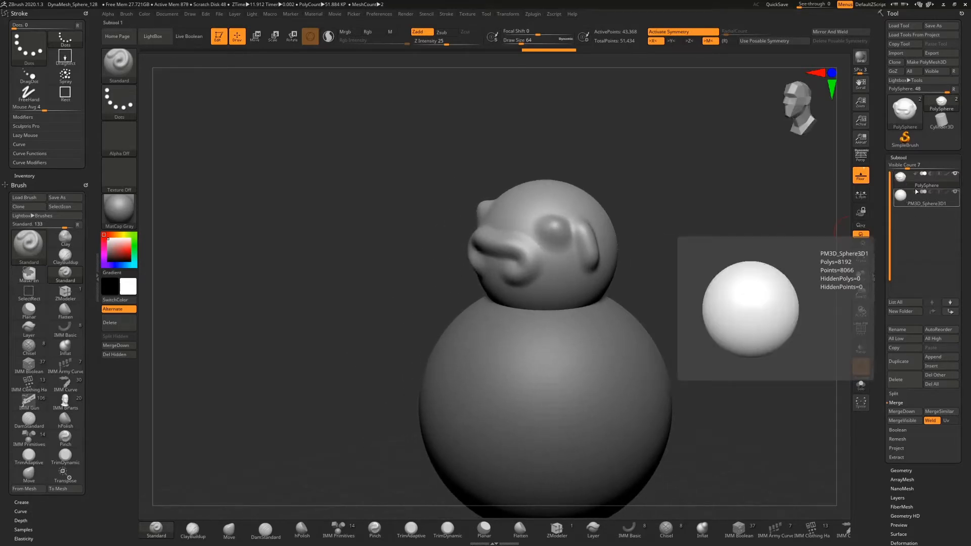
{"action": "left_click", "coordinate": [906, 201]}
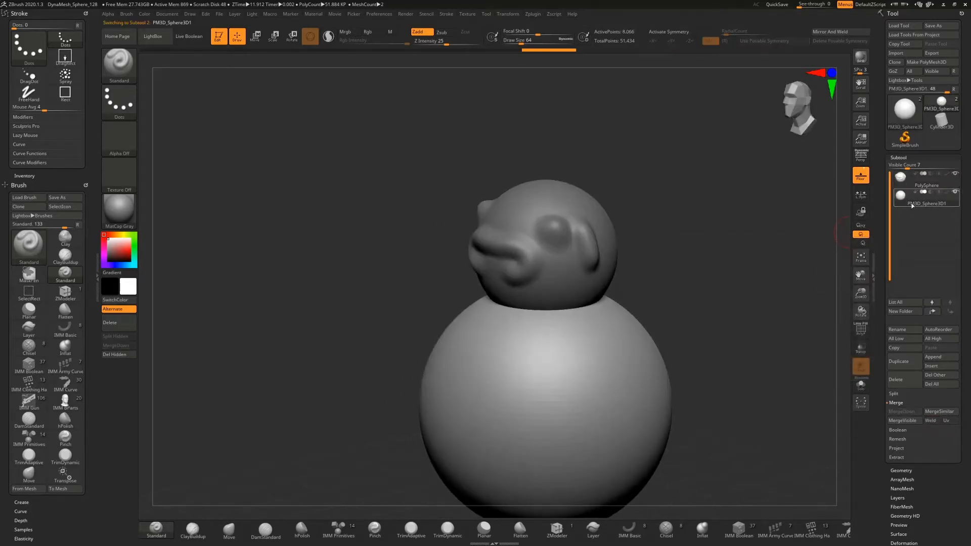
Try sculpting a bump on each side of the large sphere's upper front without symmetry, and undo both strokes
{"action": "mouse_move", "coordinate": [689, 256]}
{"action": "left_mouse_down"}
{"action": "mouse_move", "coordinate": [693, 263]}
{"action": "mouse_move", "coordinate": [686, 213]}
{"action": "left_mouse_up"}
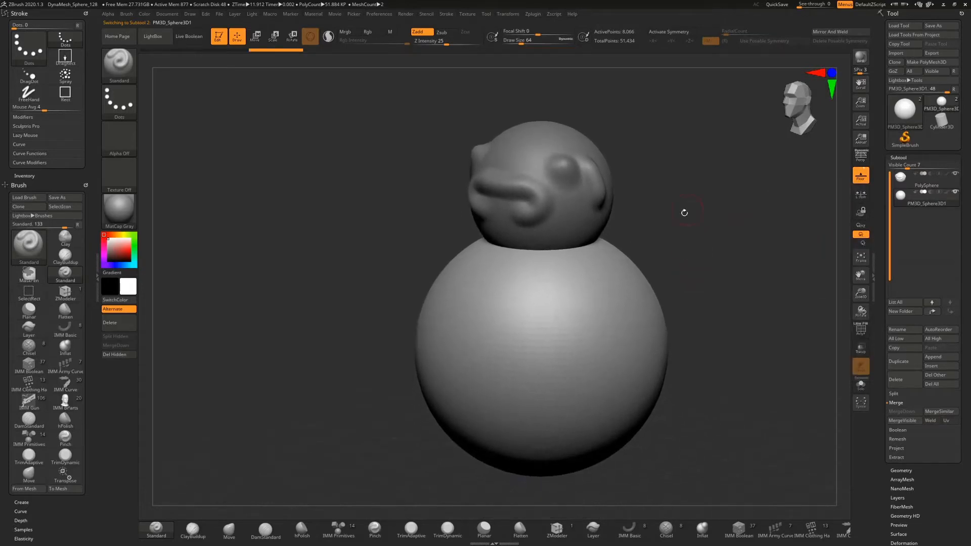
{"action": "mouse_move", "coordinate": [523, 299]}
{"action": "left_mouse_down"}
{"action": "mouse_move", "coordinate": [555, 302]}
{"action": "mouse_move", "coordinate": [544, 316]}
{"action": "mouse_move", "coordinate": [546, 296]}
{"action": "mouse_move", "coordinate": [524, 320]}
{"action": "mouse_move", "coordinate": [549, 301]}
{"action": "left_mouse_up"}
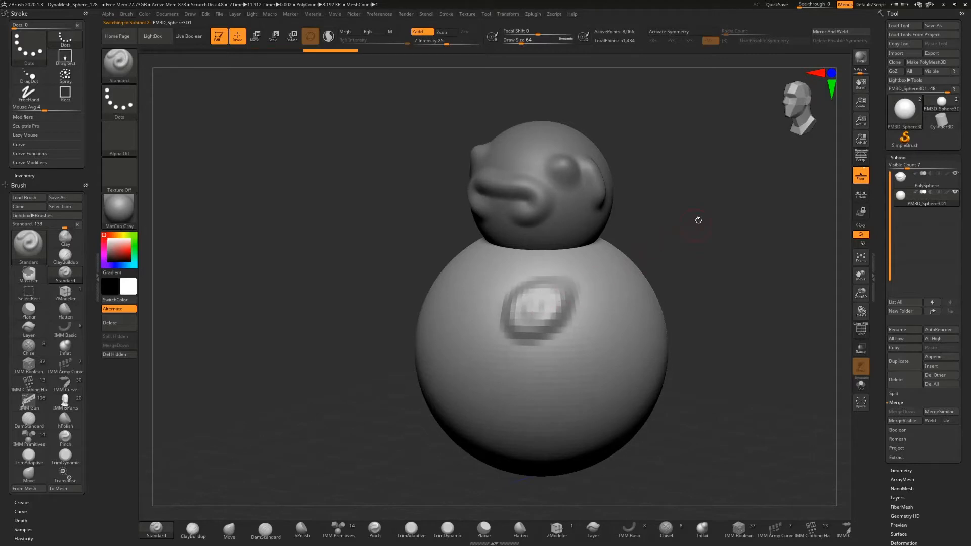
{"action": "left_click_drag", "start_coordinate": [699, 220], "coordinate": [697, 217], "text": "shift"}
{"action": "mouse_move", "coordinate": [420, 308]}
{"action": "left_mouse_down"}
{"action": "mouse_move", "coordinate": [400, 320]}
{"action": "mouse_move", "coordinate": [434, 309]}
{"action": "mouse_move", "coordinate": [410, 331]}
{"action": "mouse_move", "coordinate": [423, 306]}
{"action": "left_mouse_up"}
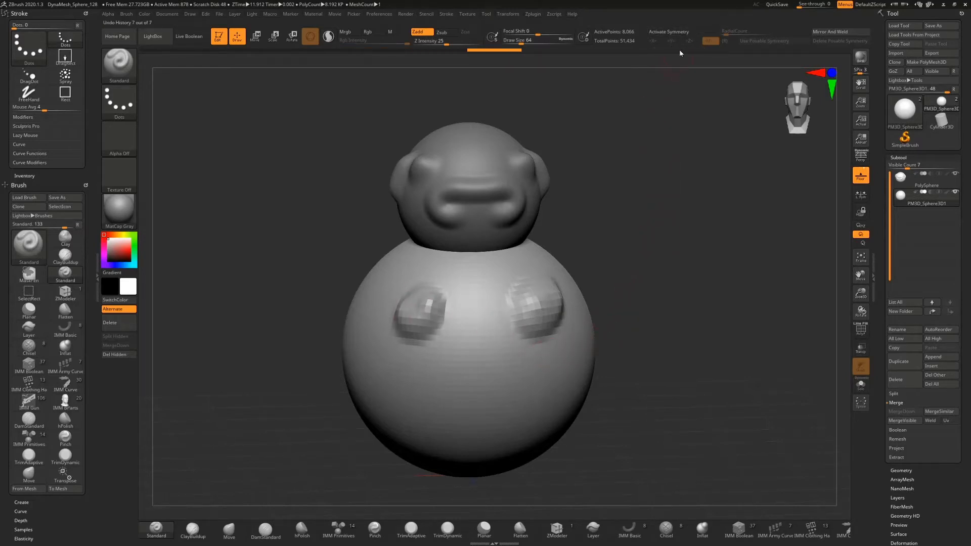
{"action": "key", "text": "ctrl+z"}
{"action": "key", "text": "ctrl+z"}
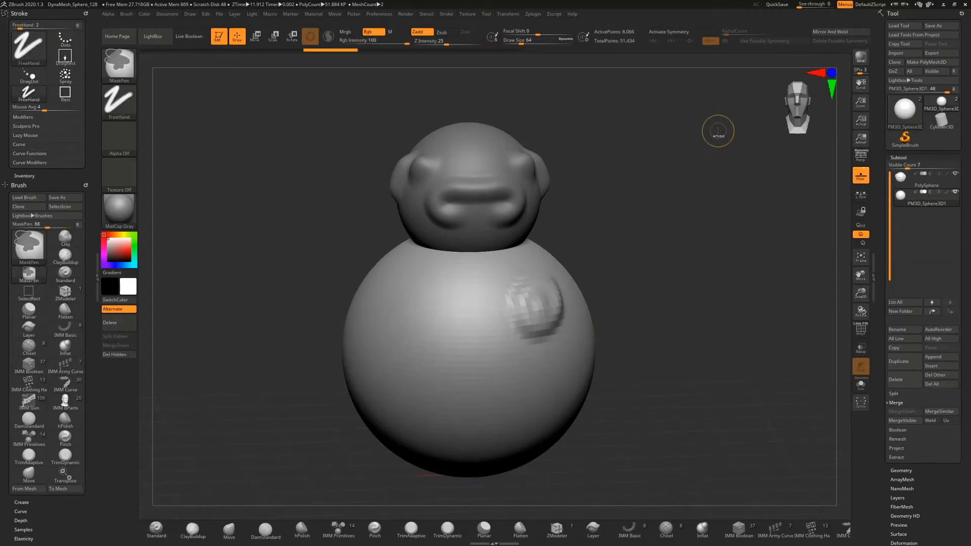
Activate X symmetry and sculpt brow ridges and a long nose with a raised tip on the front of the large sphere
{"action": "left_click", "coordinate": [694, 33]}
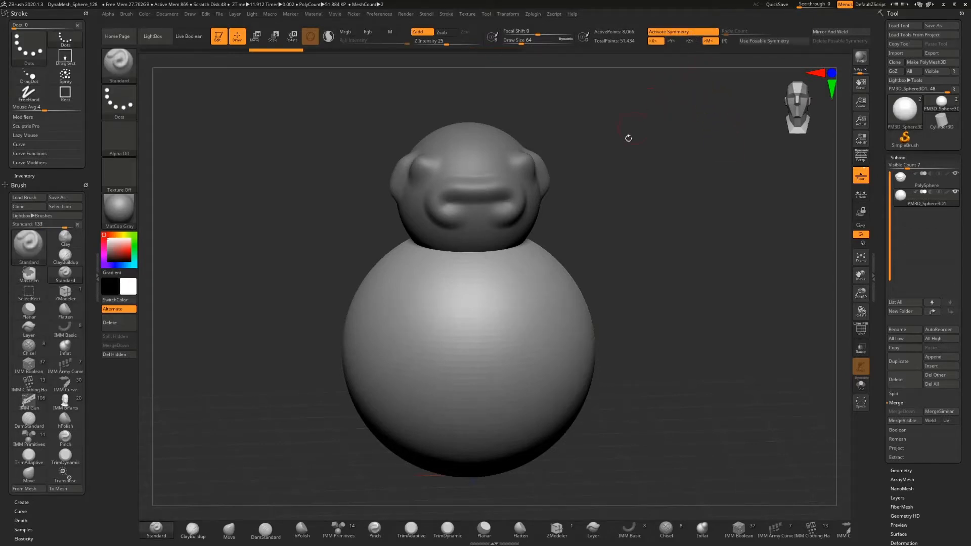
{"action": "left_click", "coordinate": [417, 314]}
{"action": "mouse_move", "coordinate": [417, 317]}
{"action": "left_mouse_down"}
{"action": "mouse_move", "coordinate": [420, 338]}
{"action": "mouse_move", "coordinate": [440, 340]}
{"action": "mouse_move", "coordinate": [475, 315]}
{"action": "mouse_move", "coordinate": [498, 315]}
{"action": "mouse_move", "coordinate": [495, 409]}
{"action": "mouse_move", "coordinate": [500, 353]}
{"action": "left_mouse_up"}
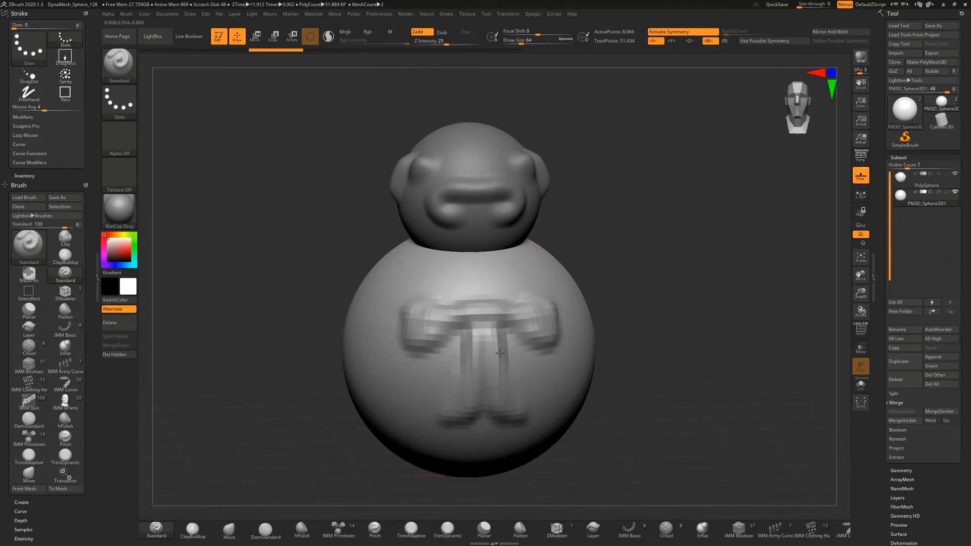
{"action": "left_click_drag", "start_coordinate": [661, 290], "coordinate": [648, 220]}
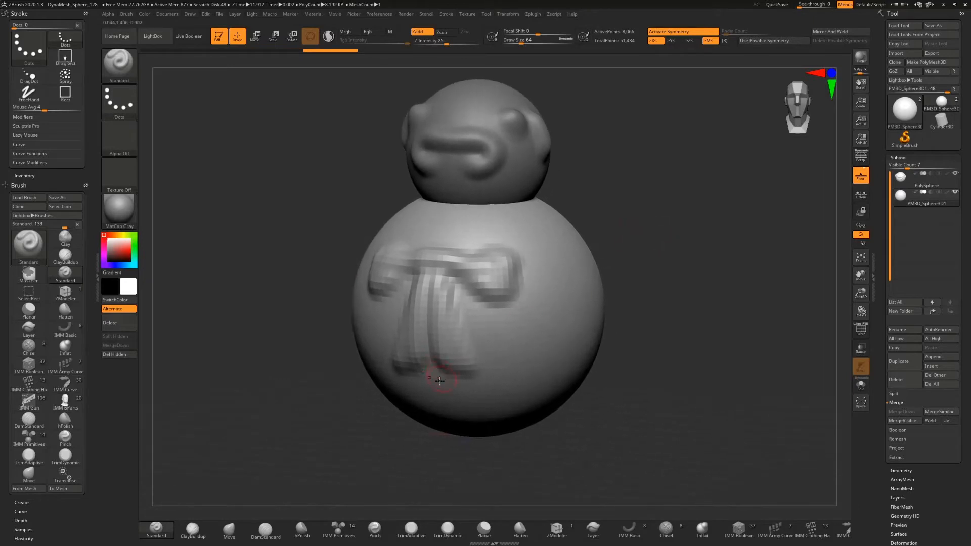
{"action": "mouse_move", "coordinate": [439, 379]}
{"action": "left_mouse_down"}
{"action": "mouse_move", "coordinate": [454, 374]}
{"action": "mouse_move", "coordinate": [436, 371]}
{"action": "left_mouse_up"}
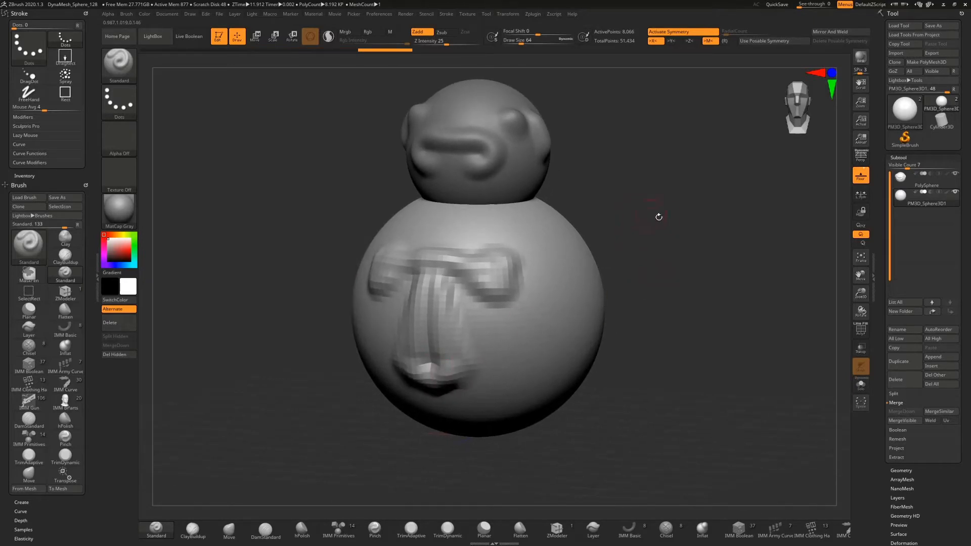
{"action": "left_click_drag", "start_coordinate": [659, 216], "coordinate": [493, 223]}
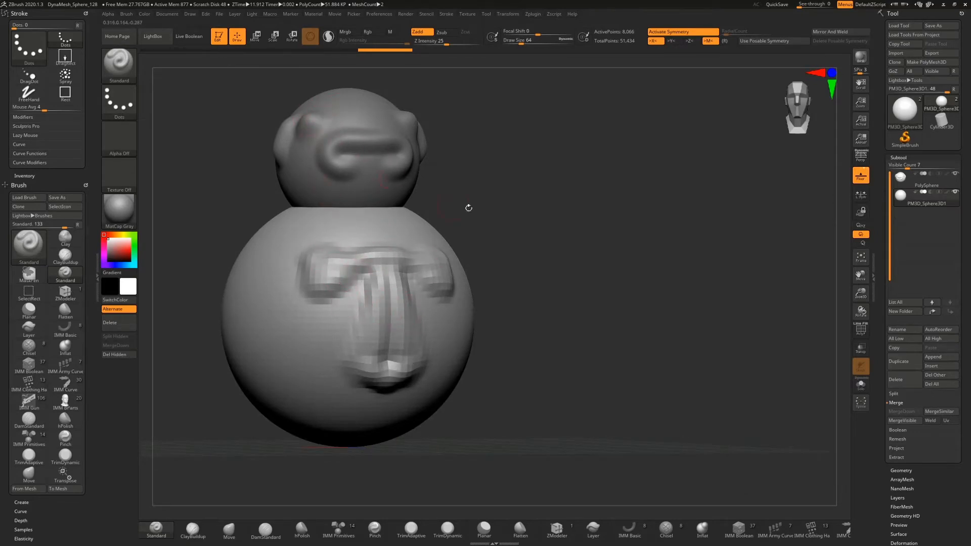
{"action": "left_click_drag", "start_coordinate": [541, 221], "coordinate": [585, 217], "text": "alt"}
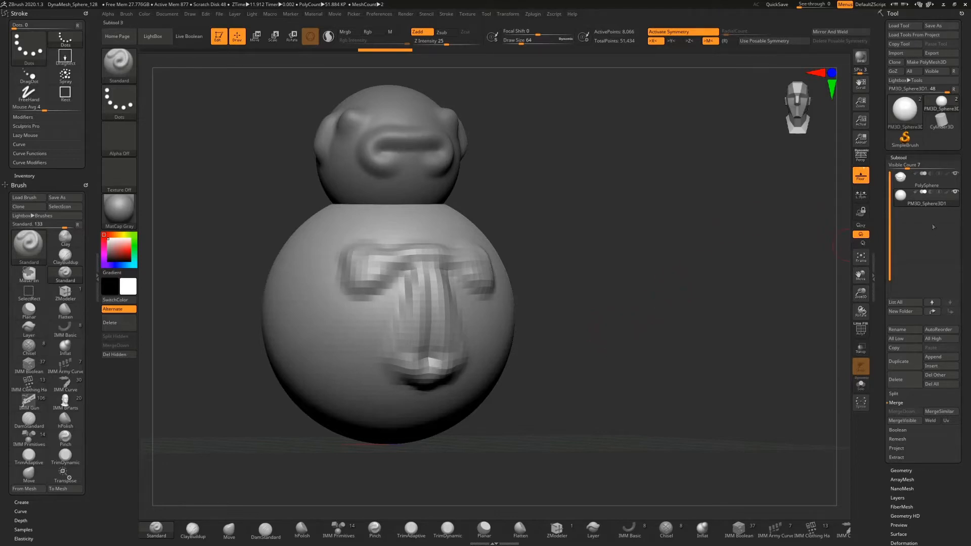
Create a subtool folder named "bras" for PM3D_Sphere3D1 and move the PolySphere subtool into it
{"action": "left_click", "coordinate": [903, 312]}
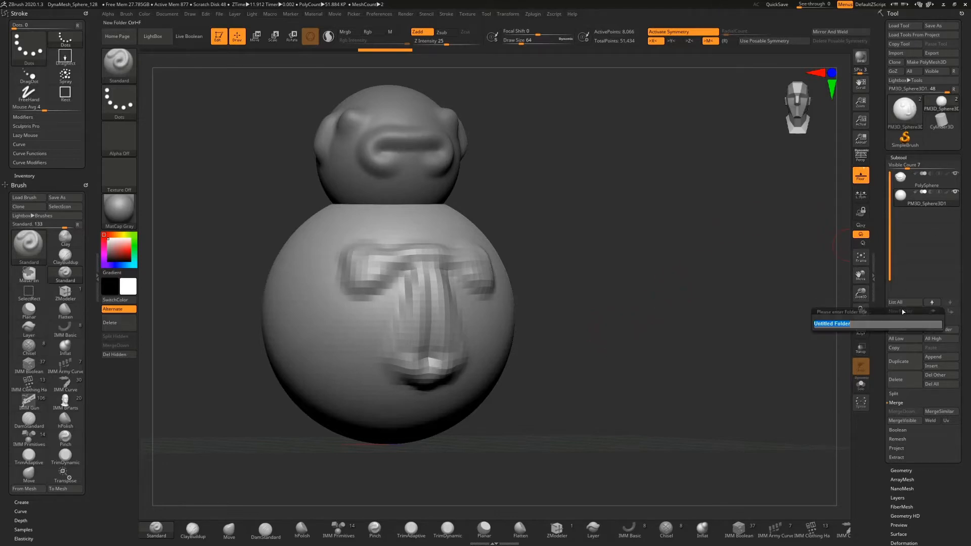
{"action": "type", "text": "bras"}
{"action": "key", "text": "Return"}
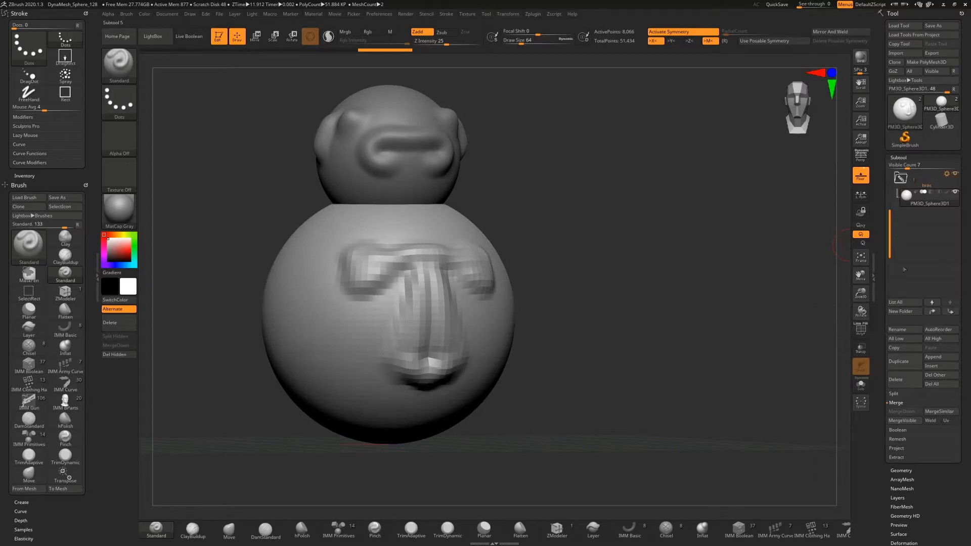
{"action": "left_click", "coordinate": [912, 201]}
{"action": "scroll", "coordinate": [901, 215], "scroll_direction": "up", "scroll_amount": 2}
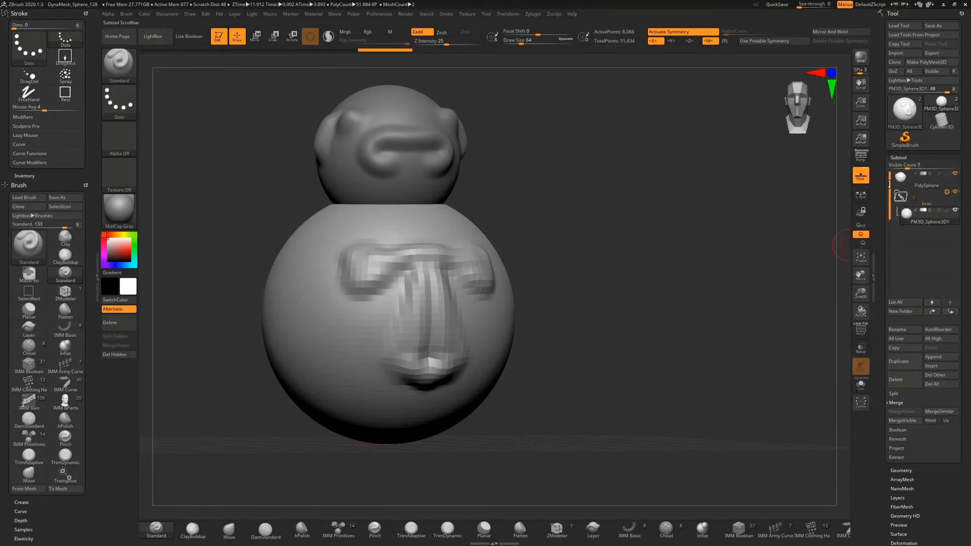
{"action": "left_click", "coordinate": [901, 177]}
{"action": "left_click_drag", "start_coordinate": [901, 177], "coordinate": [901, 196]}
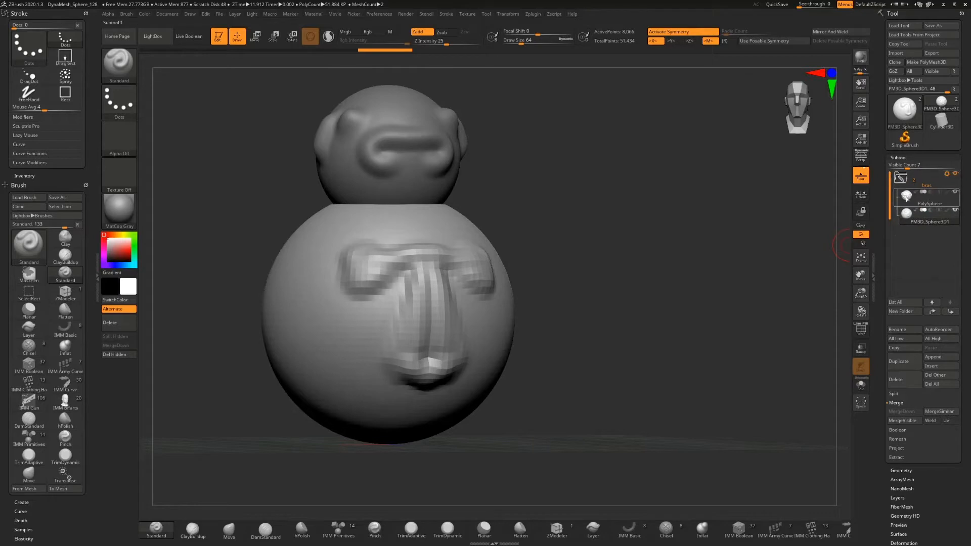
Move the PolySphere and PM3D_Sphere3D1 subtools out of the folder
{"action": "left_click", "coordinate": [906, 201]}
{"action": "left_click_drag", "start_coordinate": [910, 198], "coordinate": [906, 174]}
{"action": "left_click_drag", "start_coordinate": [908, 221], "coordinate": [909, 193]}
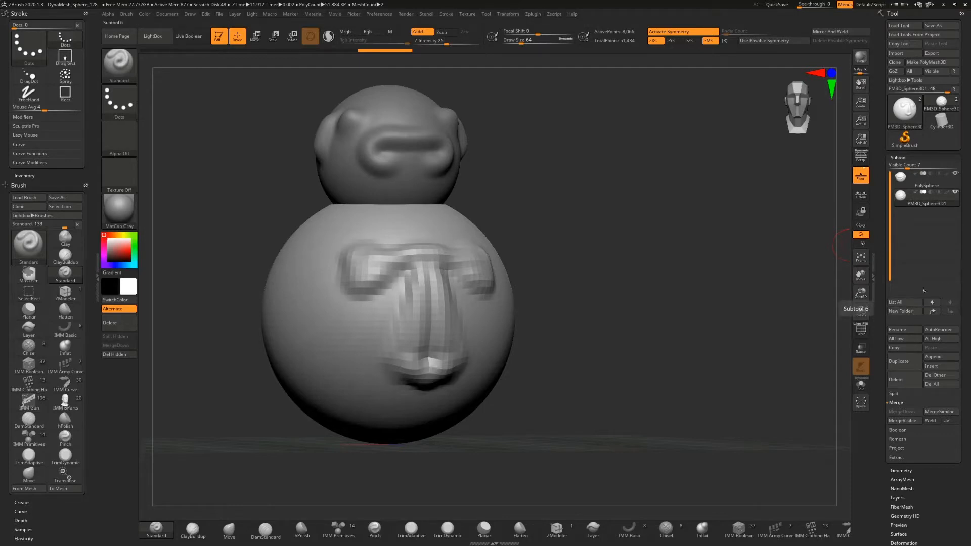
Copy and paste the PM3D_Sphere3D1 subtool, and delete the pasted duplicate
{"action": "left_click", "coordinate": [908, 348]}
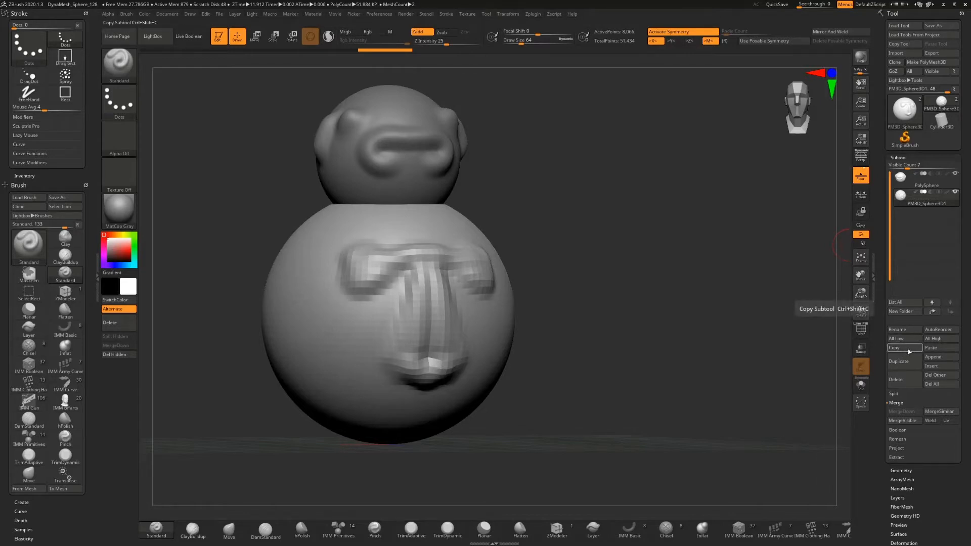
{"action": "left_click", "coordinate": [929, 349]}
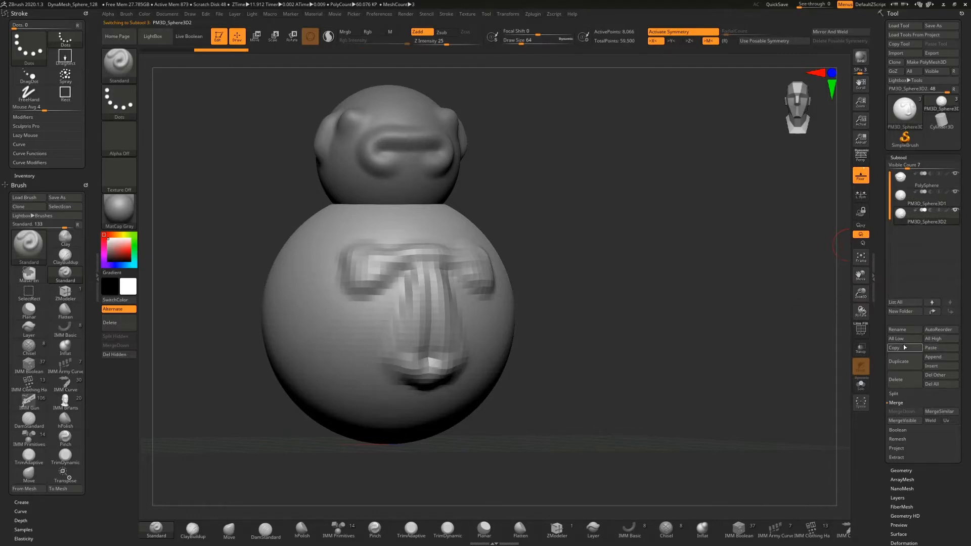
{"action": "left_click", "coordinate": [906, 384]}
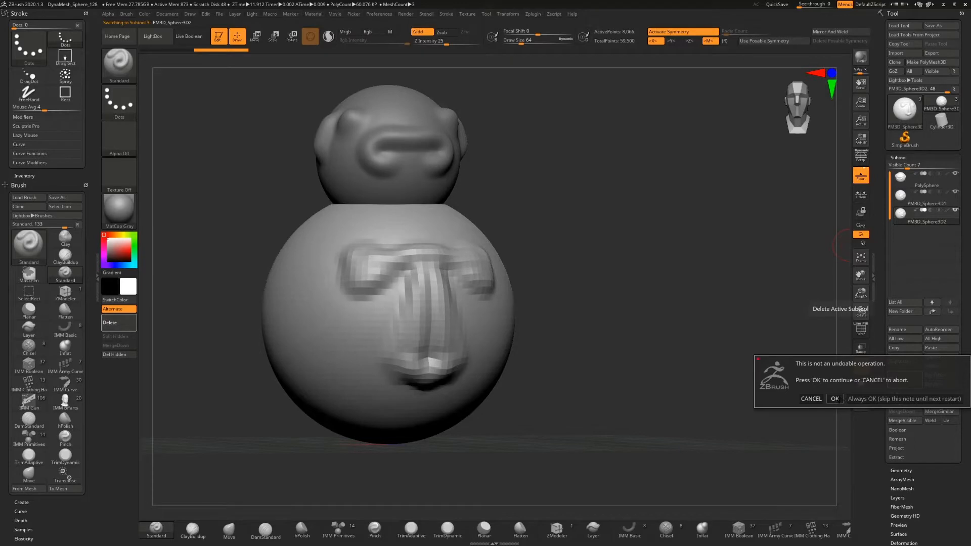
{"action": "left_click", "coordinate": [835, 399]}
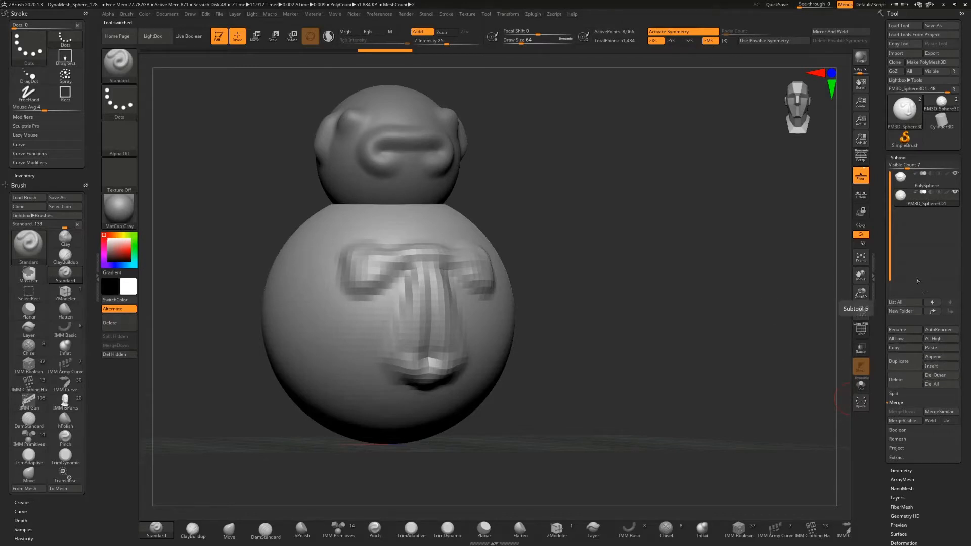
Review the available Split options for the active subtool
{"action": "mouse_move", "coordinate": [918, 205]}
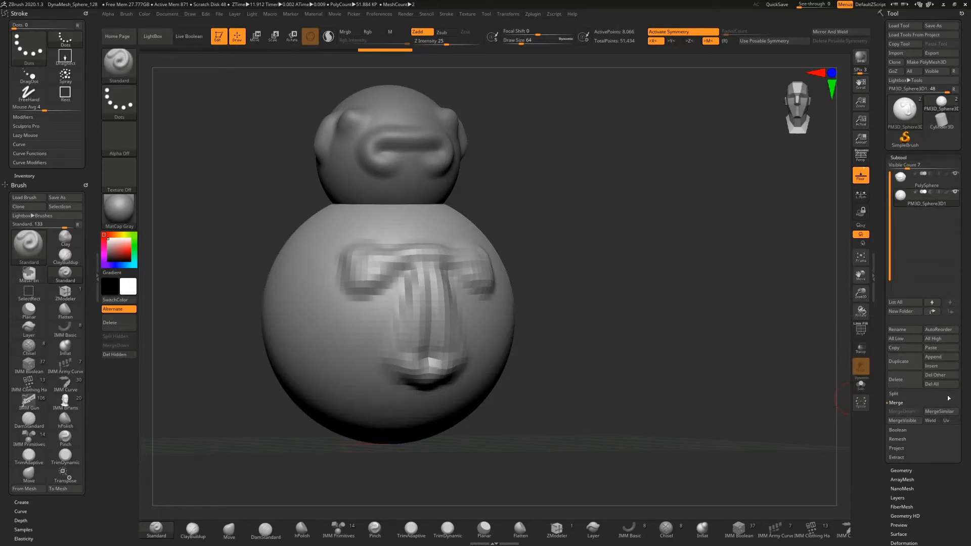
{"action": "left_click", "coordinate": [899, 396]}
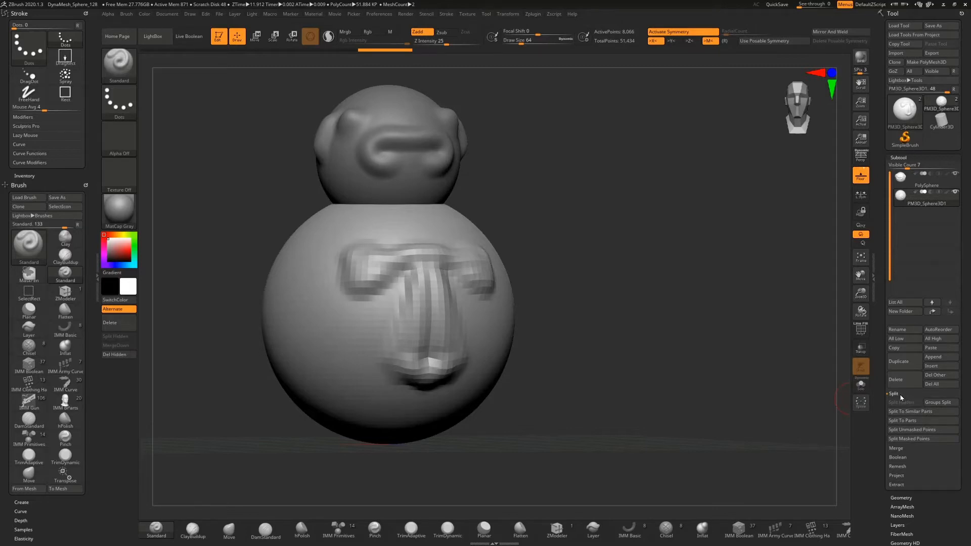
{"action": "left_click", "coordinate": [894, 394]}
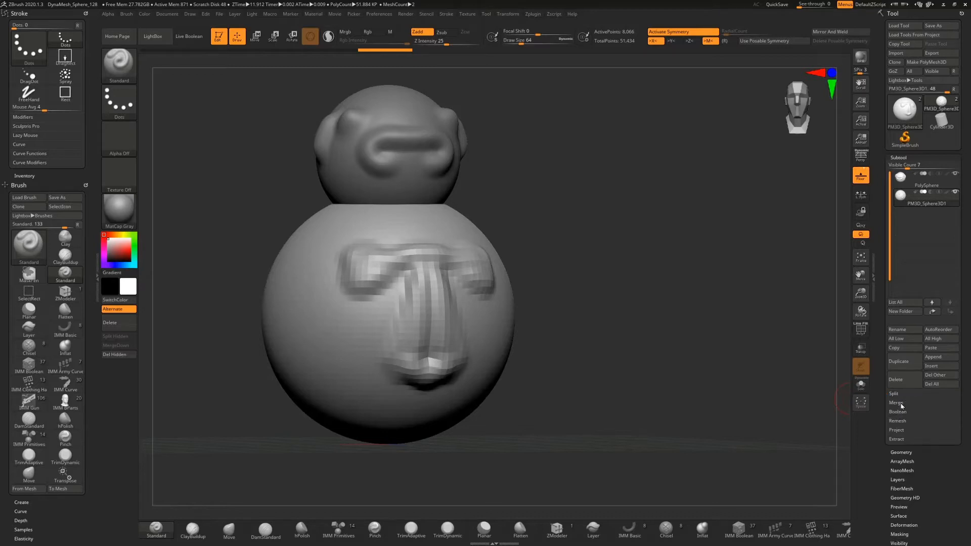
Show the subtool Merge options and make the PolySphere the active subtool
{"action": "left_click", "coordinate": [902, 404]}
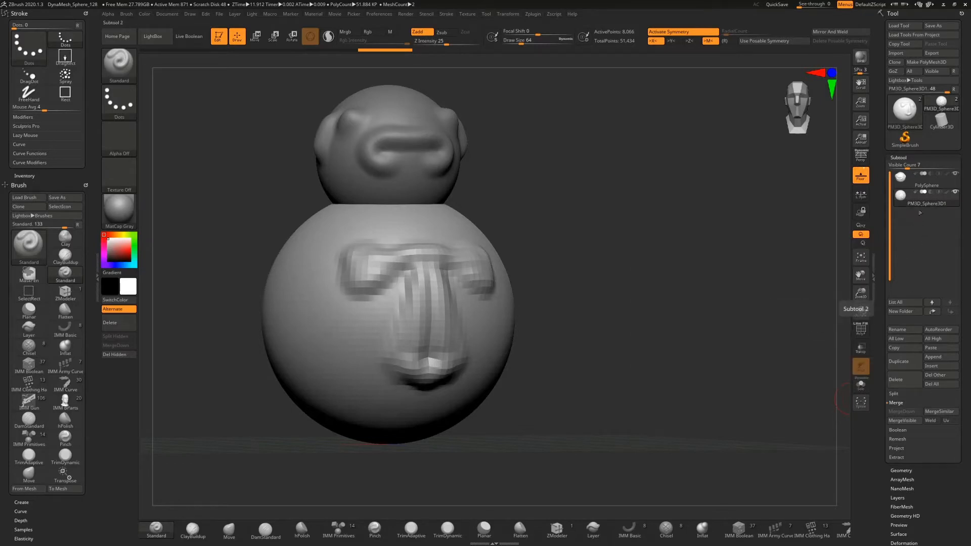
{"action": "mouse_move", "coordinate": [901, 183]}
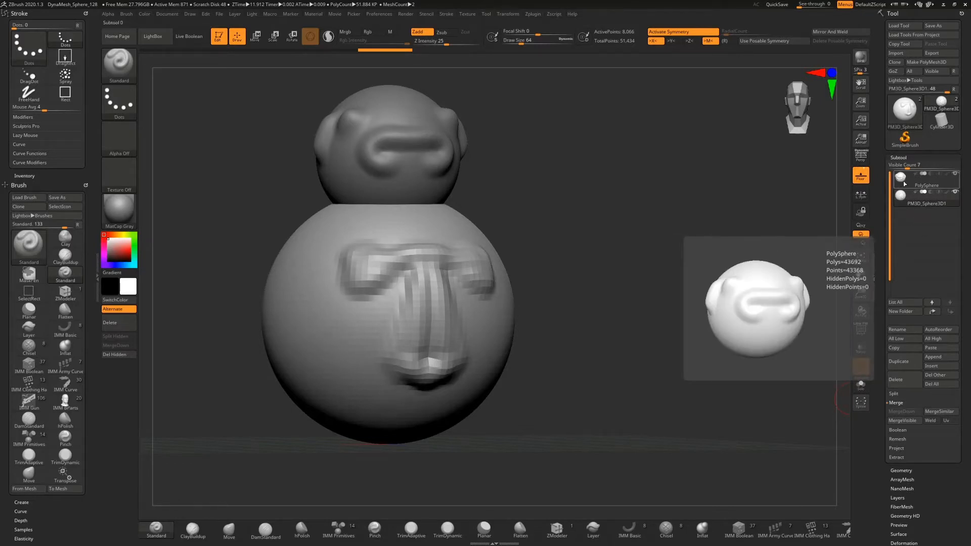
{"action": "left_click", "coordinate": [906, 179]}
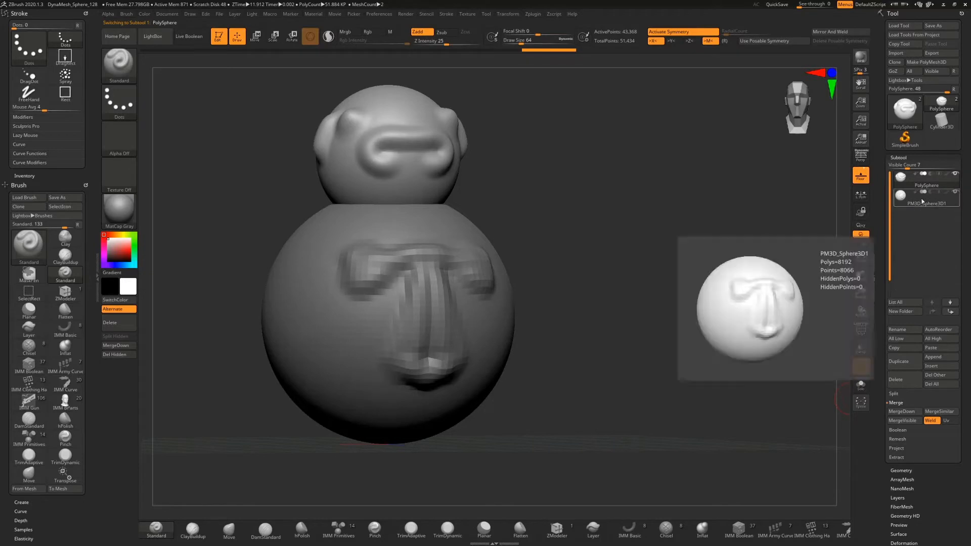
Merge the PolySphere subtool down with PM3D_Sphere3D1 into a single subtool, accepting the non-undoable operation
{"action": "left_click", "coordinate": [901, 415]}
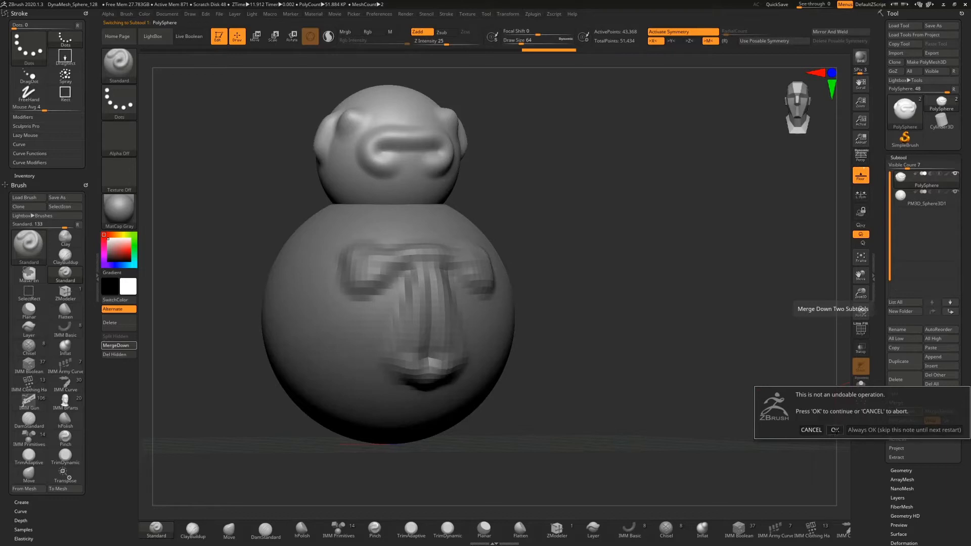
{"action": "left_click", "coordinate": [835, 430]}
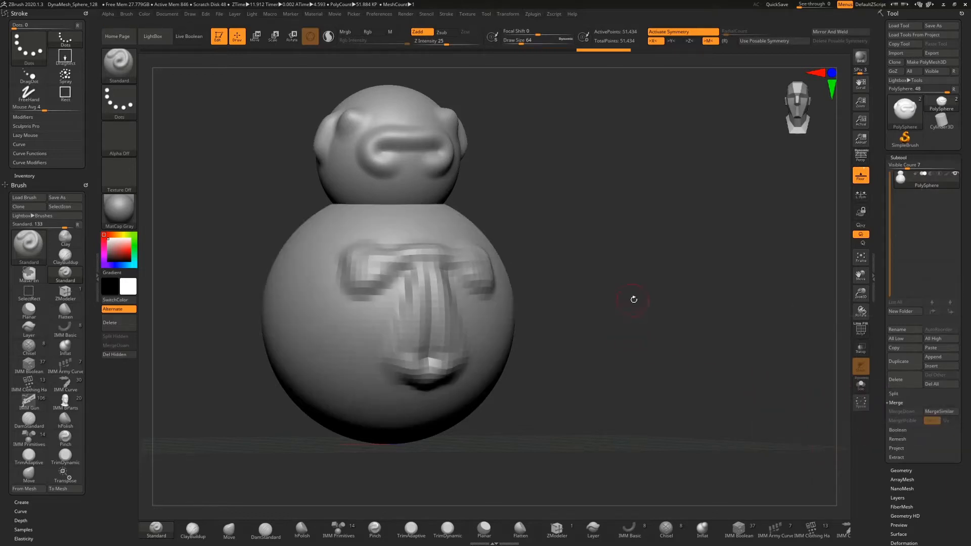
{"action": "mouse_move", "coordinate": [632, 299]}
{"action": "left_mouse_down"}
{"action": "mouse_move", "coordinate": [595, 302]}
{"action": "mouse_move", "coordinate": [598, 239]}
{"action": "left_mouse_up"}
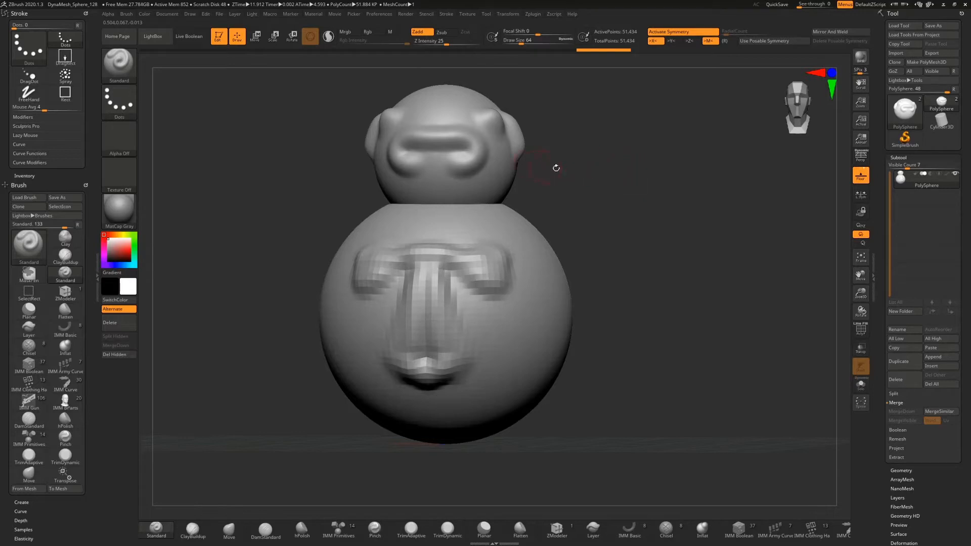
Display the polyframe on the merged mesh to show its wireframe and polygroups
{"action": "left_click", "coordinate": [861, 329]}
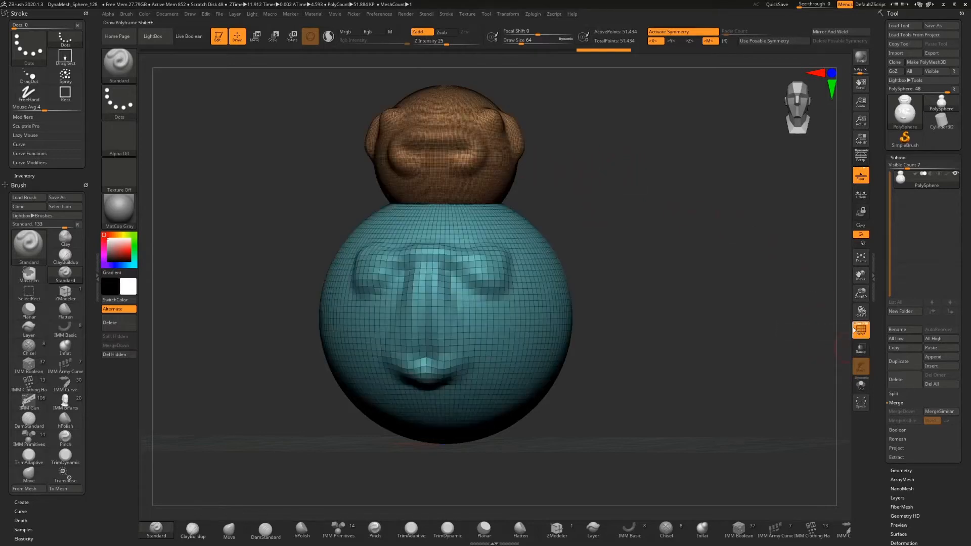
{"action": "left_click_drag", "start_coordinate": [585, 161], "coordinate": [512, 233]}
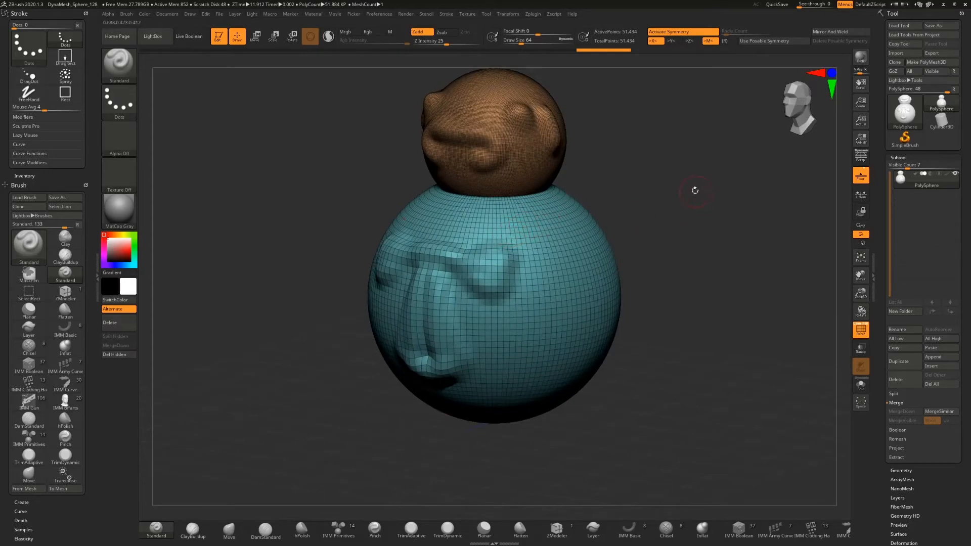
{"action": "left_click_drag", "start_coordinate": [694, 191], "coordinate": [575, 261], "text": "alt"}
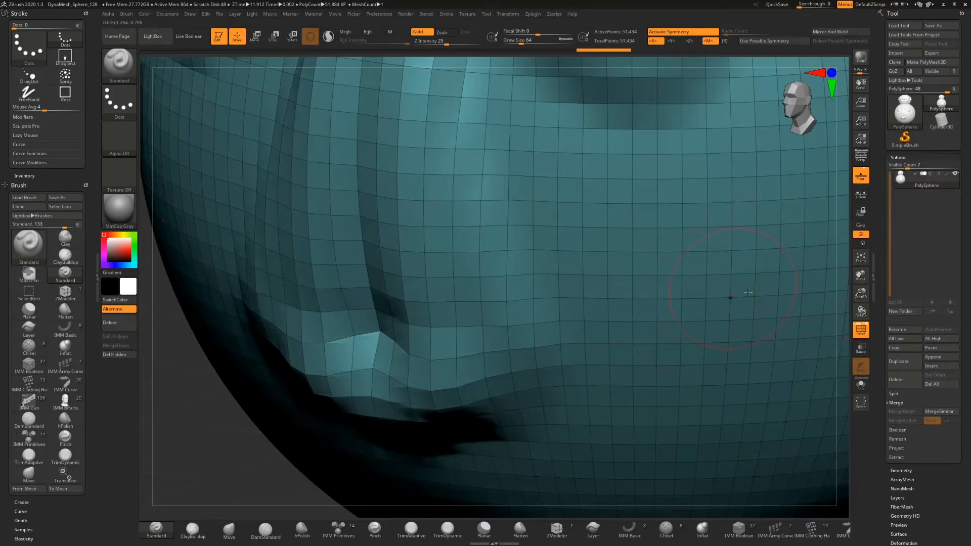
Sculpt a symmetrical raised ridge down the sides of the lower sphere with the Standard brush
{"action": "left_click_drag", "start_coordinate": [861, 293], "coordinate": [861, 250]}
{"action": "left_click_drag", "start_coordinate": [727, 183], "coordinate": [687, 316]}
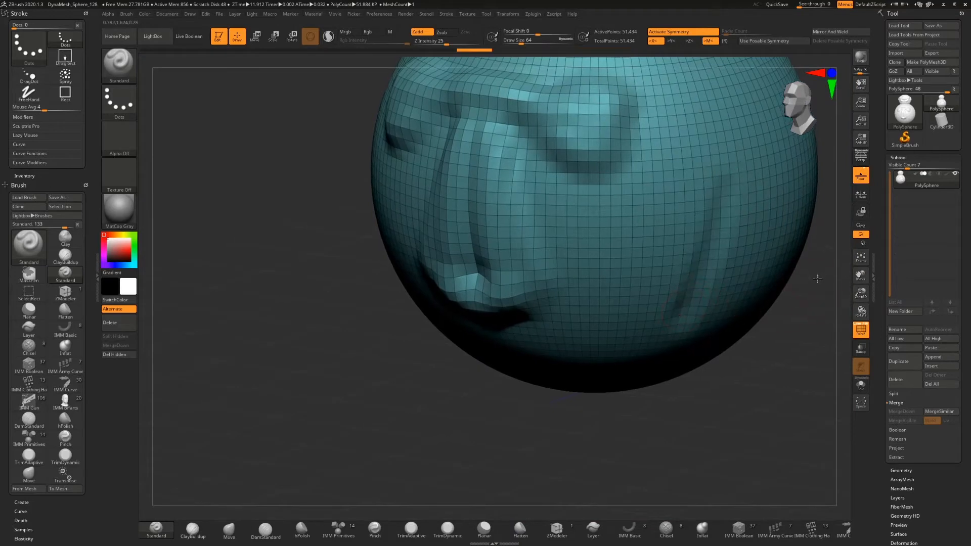
{"action": "left_click_drag", "start_coordinate": [817, 279], "coordinate": [678, 230]}
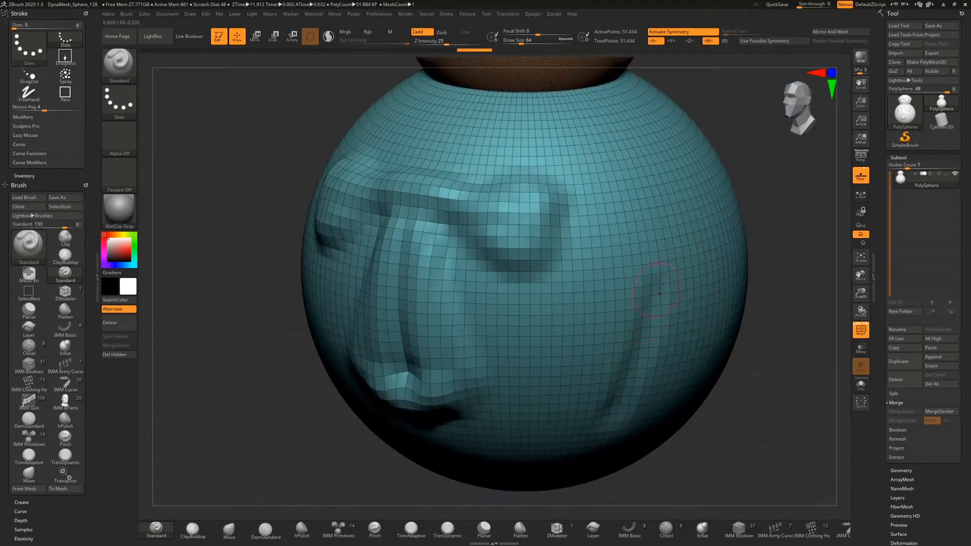
{"action": "mouse_move", "coordinate": [660, 296]}
{"action": "left_mouse_down"}
{"action": "mouse_move", "coordinate": [606, 416]}
{"action": "mouse_move", "coordinate": [625, 352]}
{"action": "mouse_move", "coordinate": [621, 361]}
{"action": "left_mouse_up"}
{"action": "mouse_move", "coordinate": [788, 180]}
{"action": "left_mouse_down", "text": "alt"}
{"action": "mouse_move", "coordinate": [757, 244]}
{"action": "mouse_move", "coordinate": [740, 206]}
{"action": "mouse_move", "coordinate": [730, 209]}
{"action": "left_mouse_up", "text": "alt"}
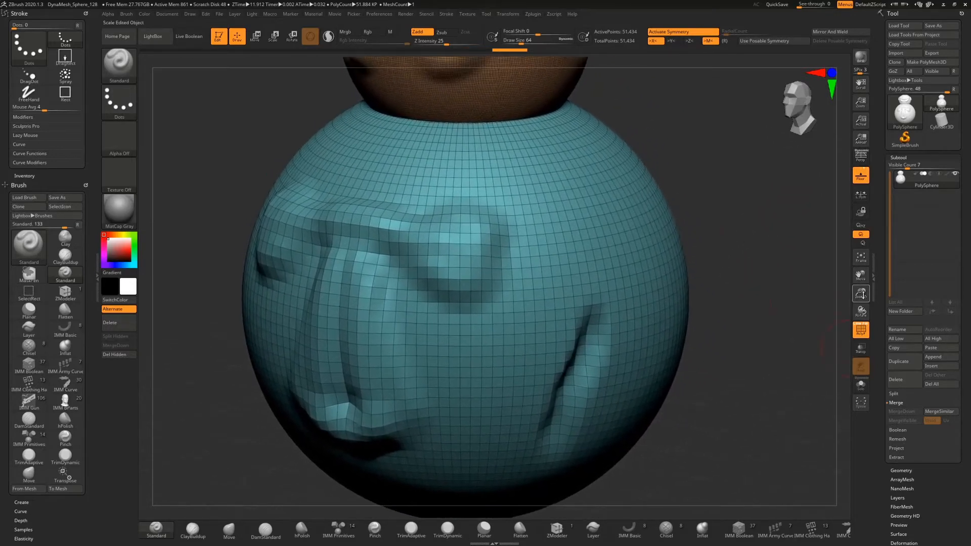
Compare the polygon density of the upper and lower spheres, examining the wireframe where they meet
{"action": "mouse_move", "coordinate": [862, 293]}
{"action": "left_mouse_down"}
{"action": "mouse_move", "coordinate": [861, 270]}
{"action": "mouse_move", "coordinate": [861, 285]}
{"action": "left_mouse_up"}
{"action": "left_click_drag", "start_coordinate": [703, 229], "coordinate": [723, 265]}
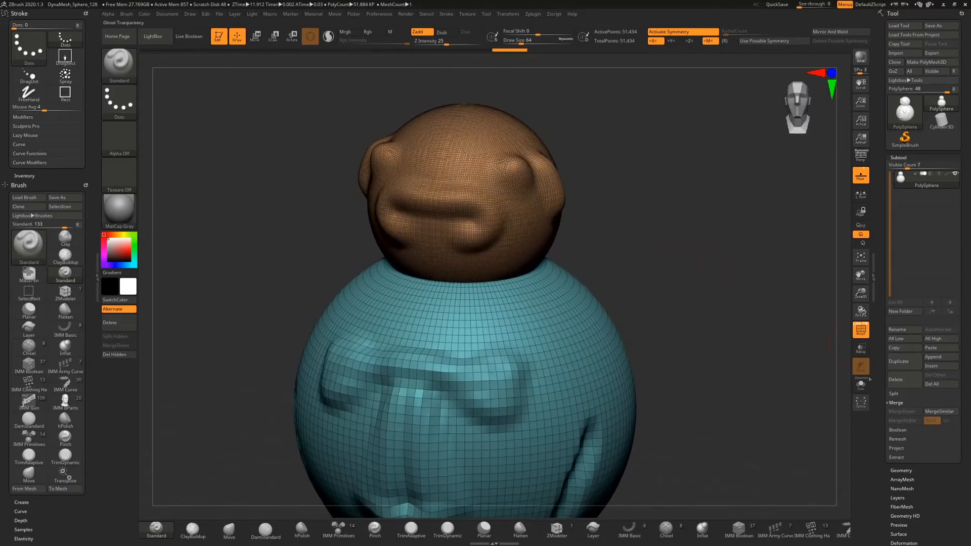
{"action": "left_click", "coordinate": [864, 351]}
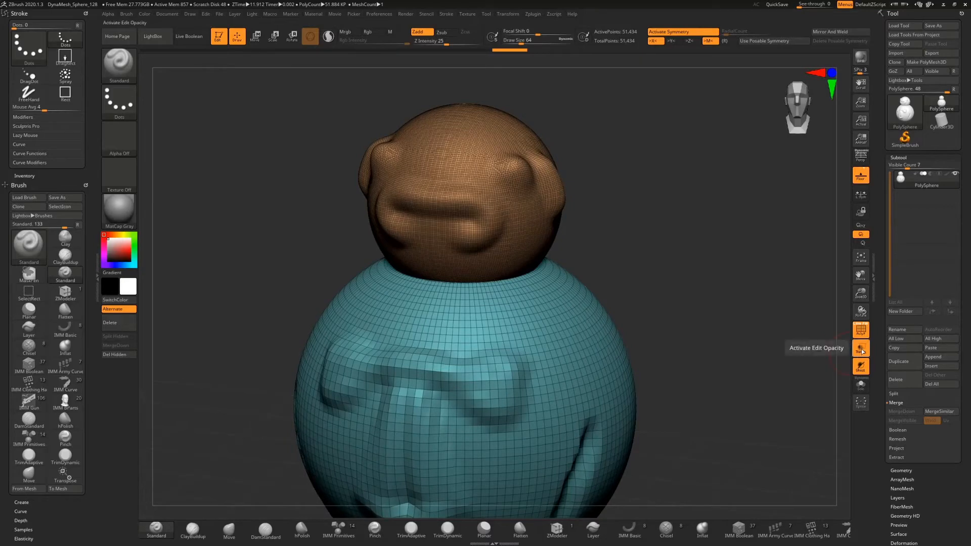
{"action": "left_click", "coordinate": [862, 351]}
{"action": "left_click_drag", "start_coordinate": [656, 224], "coordinate": [737, 234]}
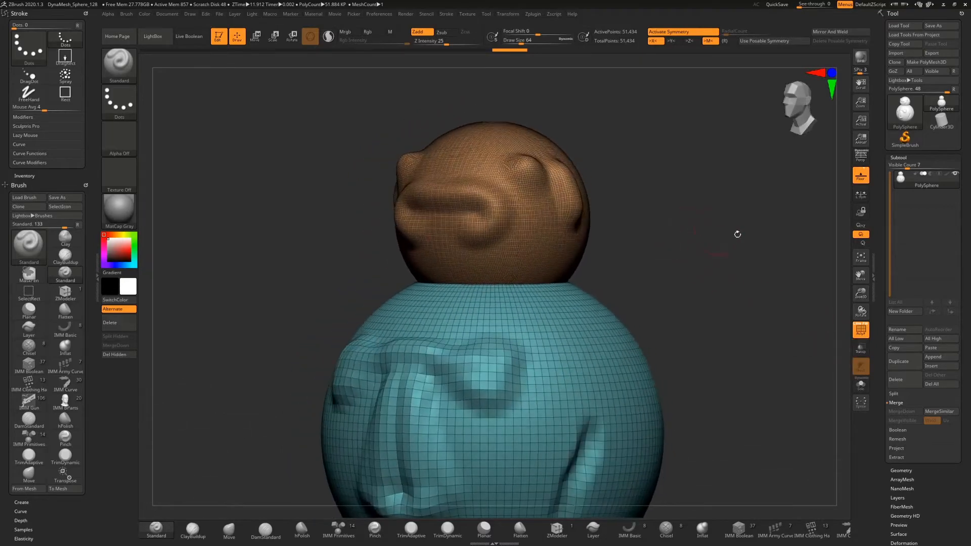
{"action": "mouse_move", "coordinate": [860, 293]}
{"action": "left_mouse_down"}
{"action": "mouse_move", "coordinate": [648, 157]}
{"action": "mouse_move", "coordinate": [630, 263]}
{"action": "left_mouse_up"}
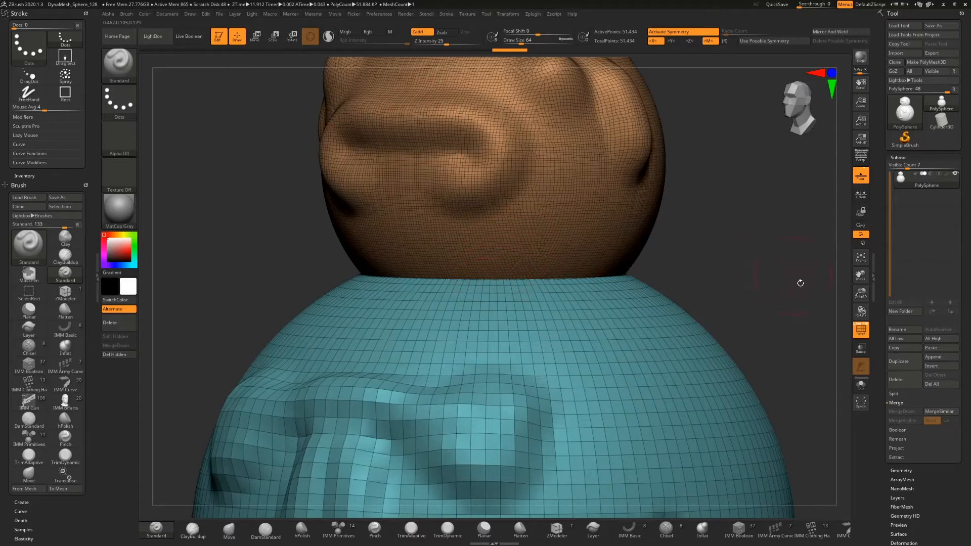
{"action": "left_click_drag", "start_coordinate": [861, 293], "coordinate": [763, 154]}
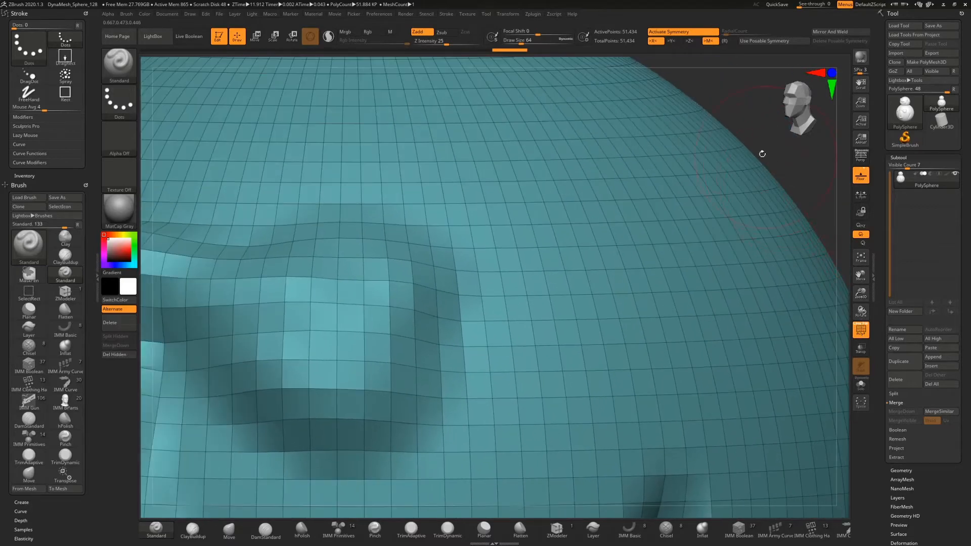
{"action": "left_click_drag", "start_coordinate": [728, 90], "coordinate": [431, 242]}
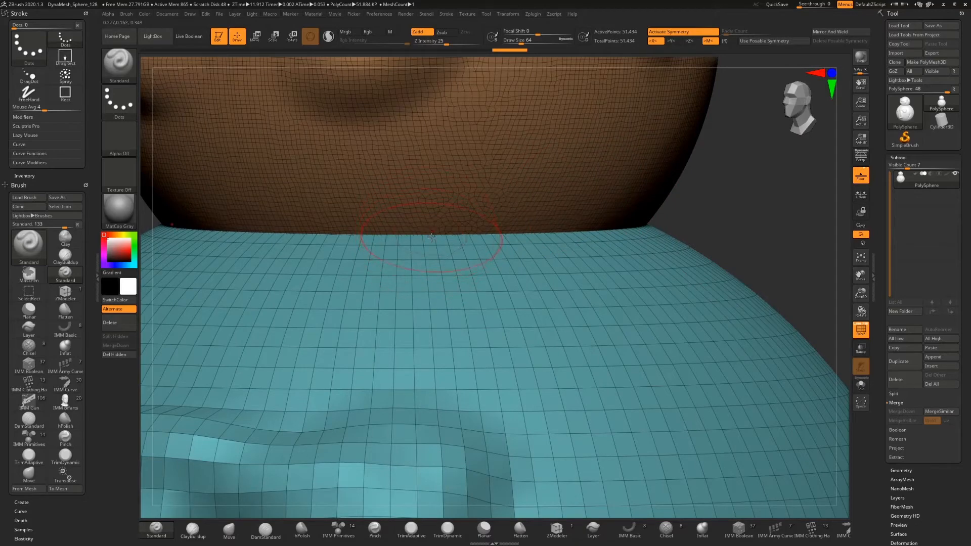
{"action": "left_click_drag", "start_coordinate": [860, 295], "coordinate": [851, 254]}
{"action": "left_click_drag", "start_coordinate": [783, 305], "coordinate": [716, 259], "text": "alt"}
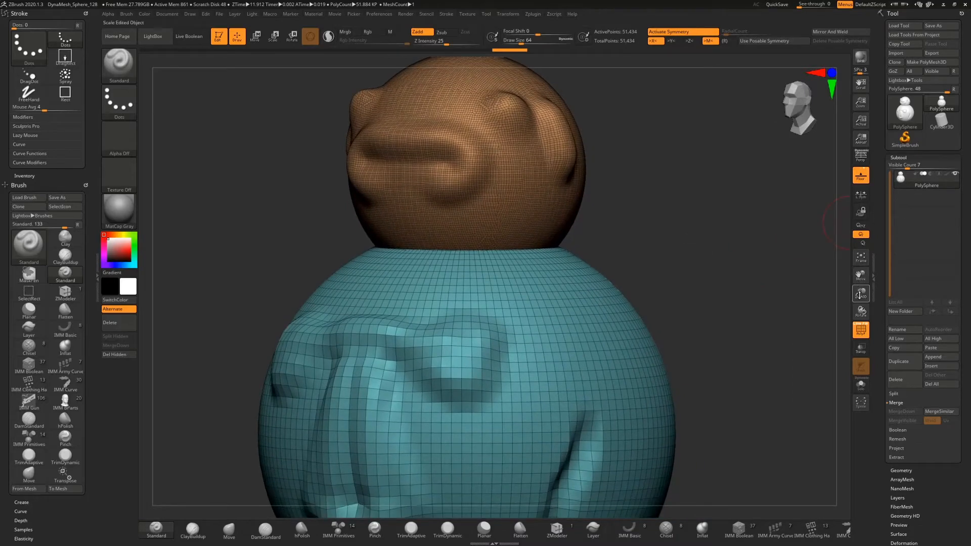
{"action": "left_click_drag", "start_coordinate": [860, 289], "coordinate": [723, 231]}
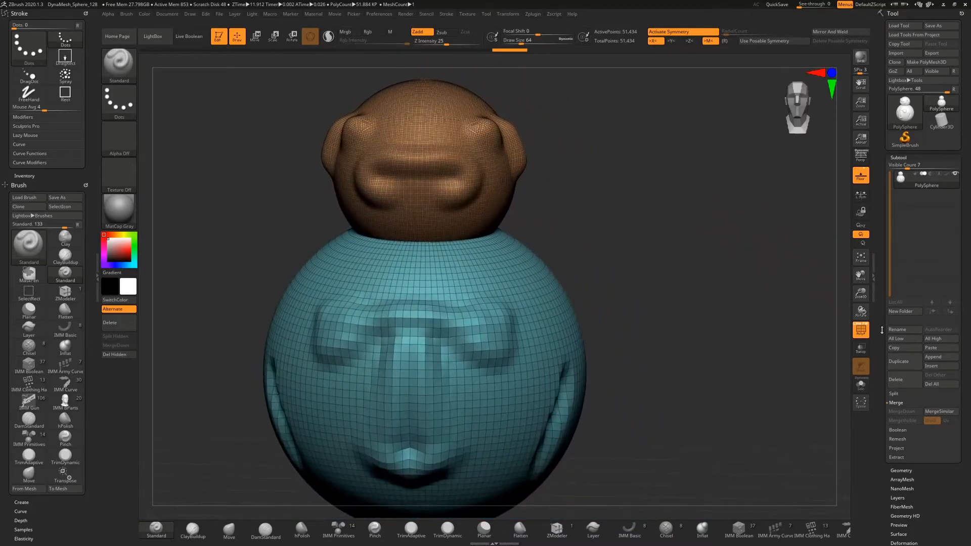
Review the Boolean, Remesh, Project and Extract options for the merged subtool
{"action": "left_click", "coordinate": [903, 431]}
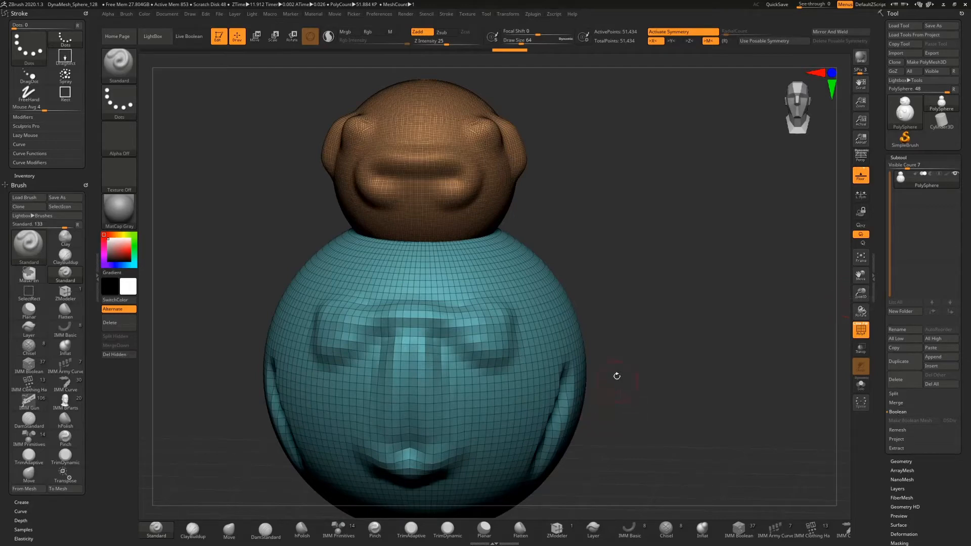
{"action": "mouse_move", "coordinate": [637, 266]}
{"action": "left_mouse_down"}
{"action": "mouse_move", "coordinate": [644, 256]}
{"action": "mouse_move", "coordinate": [633, 253]}
{"action": "mouse_move", "coordinate": [644, 253]}
{"action": "mouse_move", "coordinate": [633, 262]}
{"action": "mouse_move", "coordinate": [641, 265]}
{"action": "left_mouse_up"}
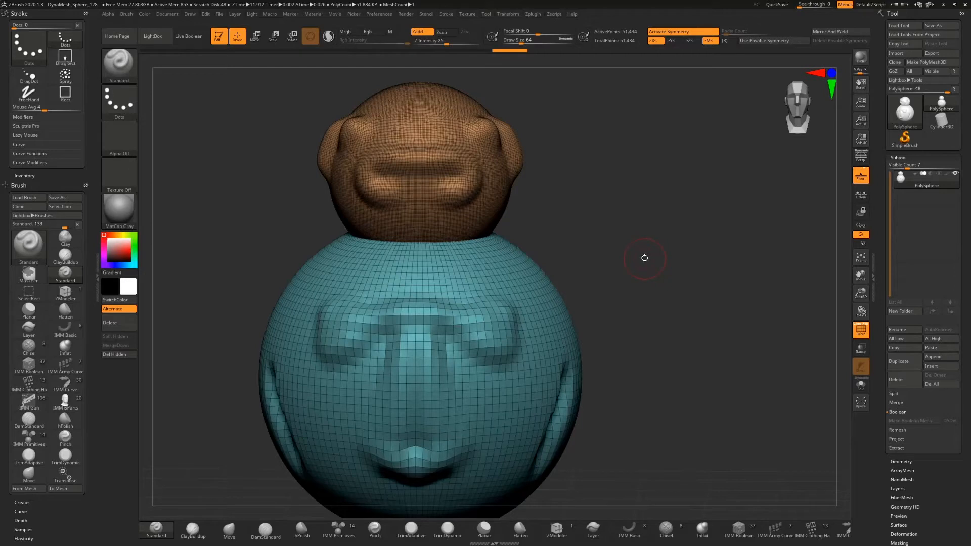
{"action": "left_click", "coordinate": [906, 430]}
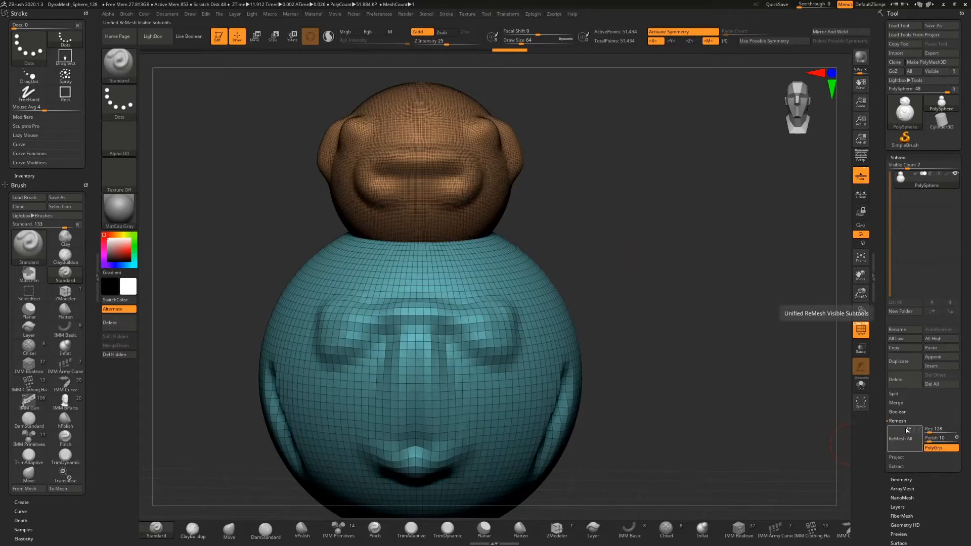
{"action": "left_click", "coordinate": [898, 421]}
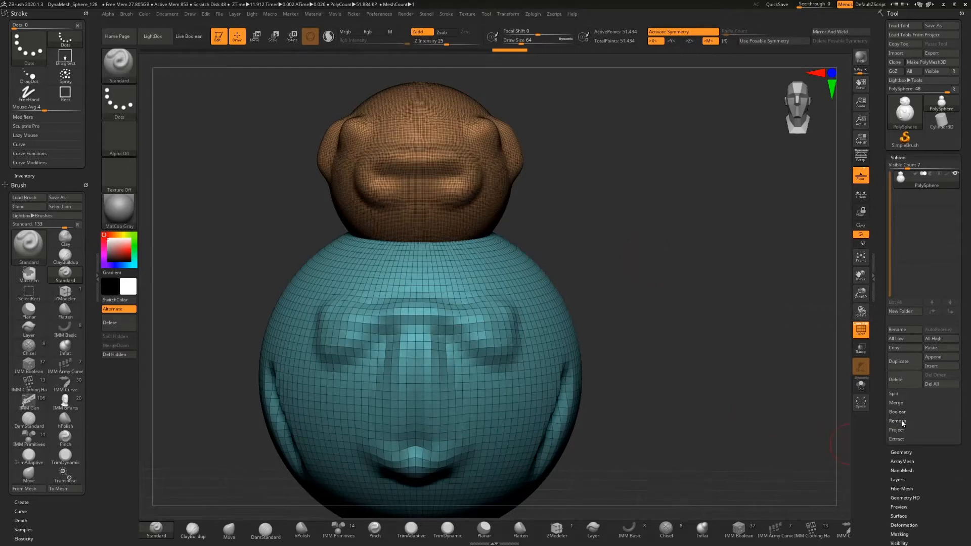
{"action": "left_click", "coordinate": [903, 431]}
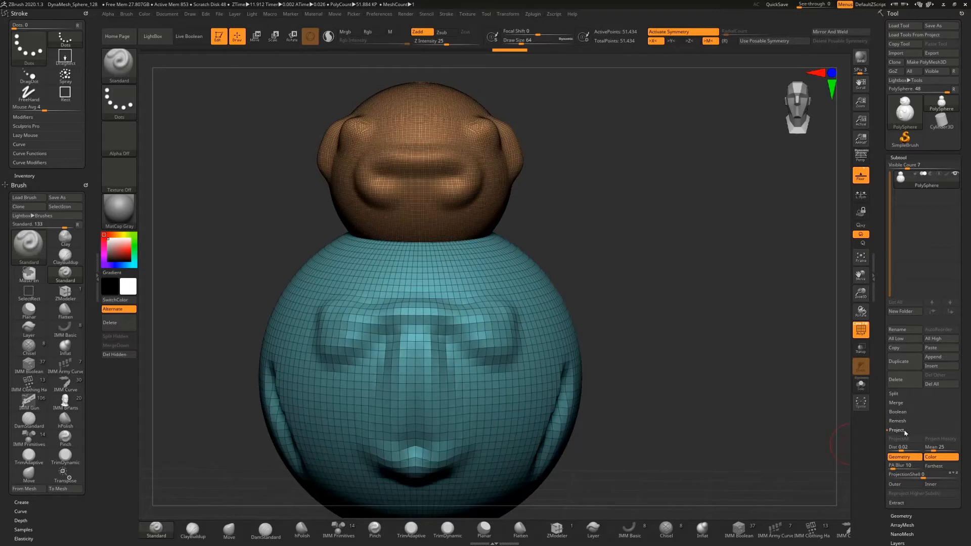
{"action": "left_click", "coordinate": [905, 430]}
{"action": "left_click", "coordinate": [908, 439]}
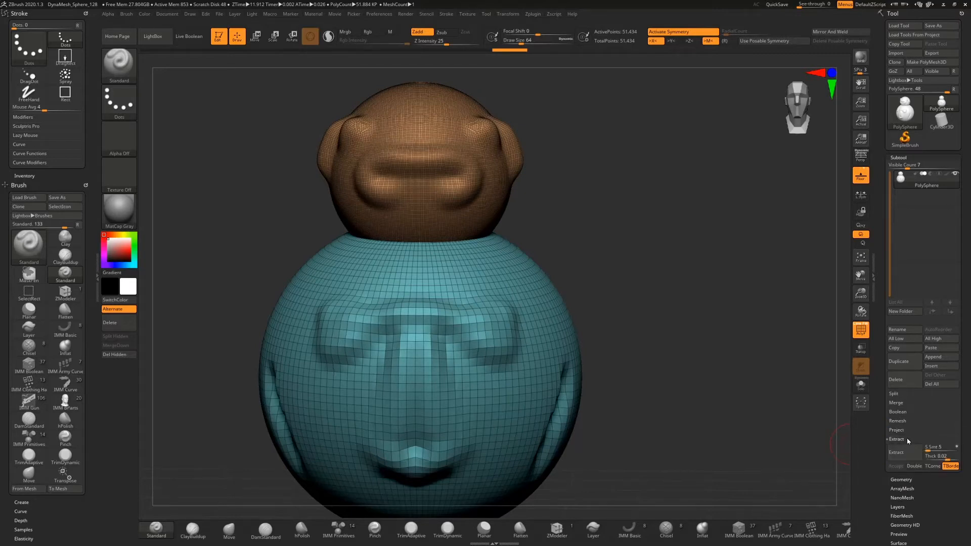
{"action": "left_click", "coordinate": [907, 440]}
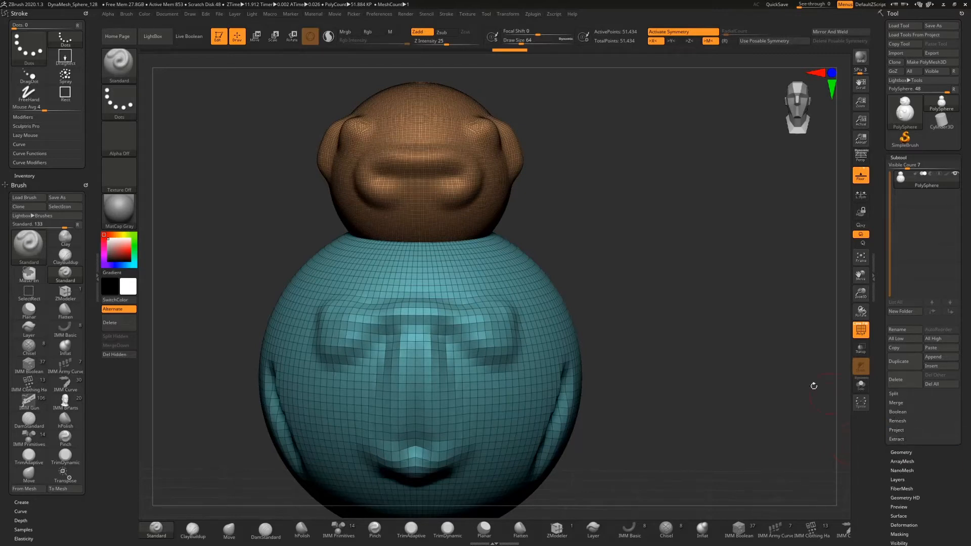
Show the Geometry options for the merged mesh and inspect the model from the front
{"action": "mouse_move", "coordinate": [657, 309]}
{"action": "left_mouse_down"}
{"action": "mouse_move", "coordinate": [703, 334]}
{"action": "mouse_move", "coordinate": [667, 295]}
{"action": "mouse_move", "coordinate": [767, 377]}
{"action": "left_mouse_up"}
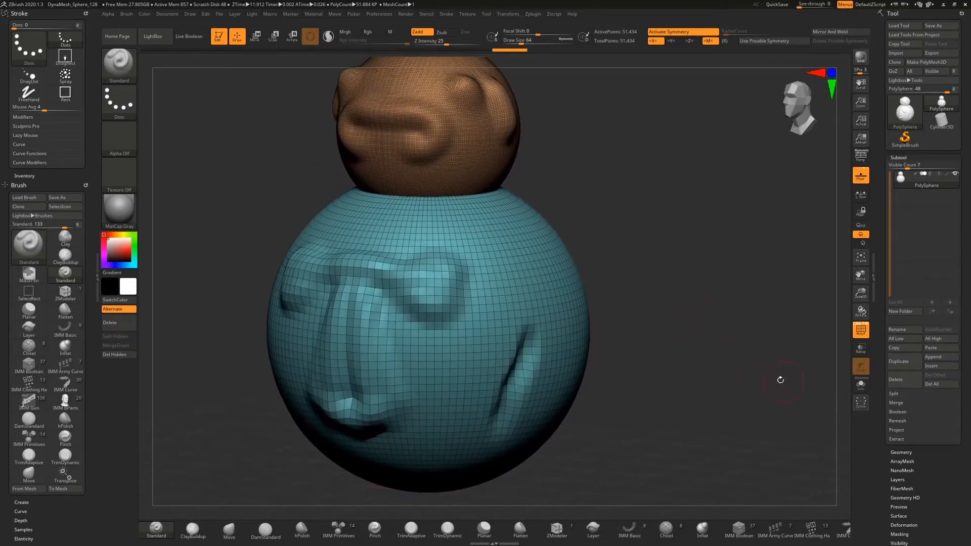
{"action": "left_click", "coordinate": [902, 452]}
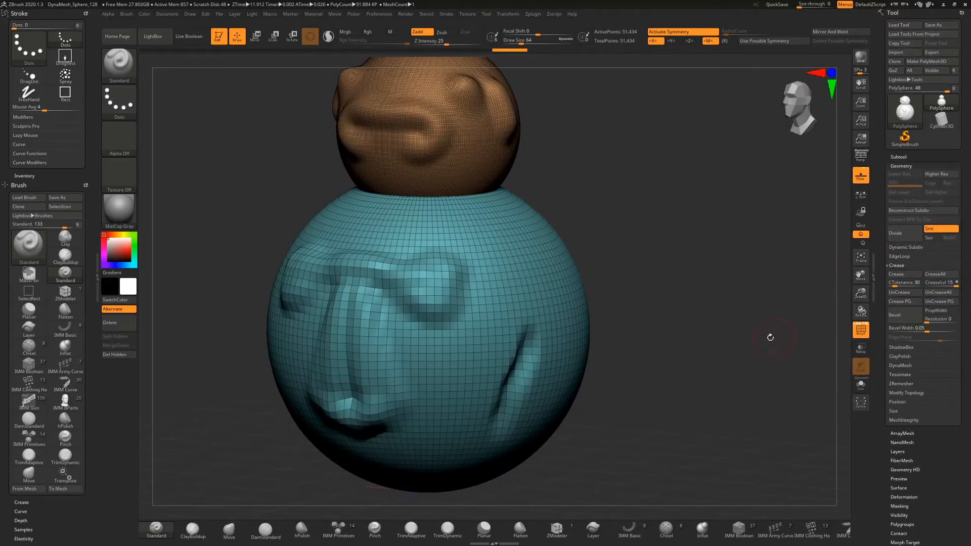
{"action": "mouse_move", "coordinate": [628, 237]}
{"action": "left_mouse_down"}
{"action": "mouse_move", "coordinate": [636, 270]}
{"action": "mouse_move", "coordinate": [858, 291]}
{"action": "mouse_move", "coordinate": [831, 283]}
{"action": "left_mouse_up"}
{"action": "mouse_move", "coordinate": [615, 264]}
{"action": "left_mouse_down"}
{"action": "mouse_move", "coordinate": [658, 237]}
{"action": "mouse_move", "coordinate": [675, 258]}
{"action": "mouse_move", "coordinate": [657, 252]}
{"action": "mouse_move", "coordinate": [668, 248]}
{"action": "mouse_move", "coordinate": [659, 259]}
{"action": "mouse_move", "coordinate": [648, 256]}
{"action": "left_mouse_up"}
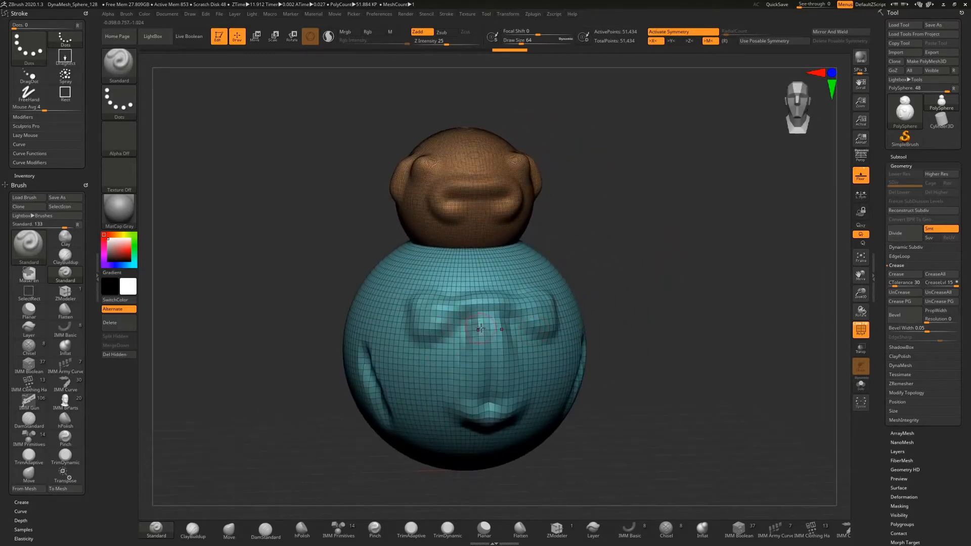
Hide the polyframe and sculpt symmetrical ClayBuildup strokes down both sides of the nose on the lower sphere
{"action": "left_click", "coordinate": [861, 330]}
{"action": "left_click_drag", "start_coordinate": [629, 260], "coordinate": [507, 297]}
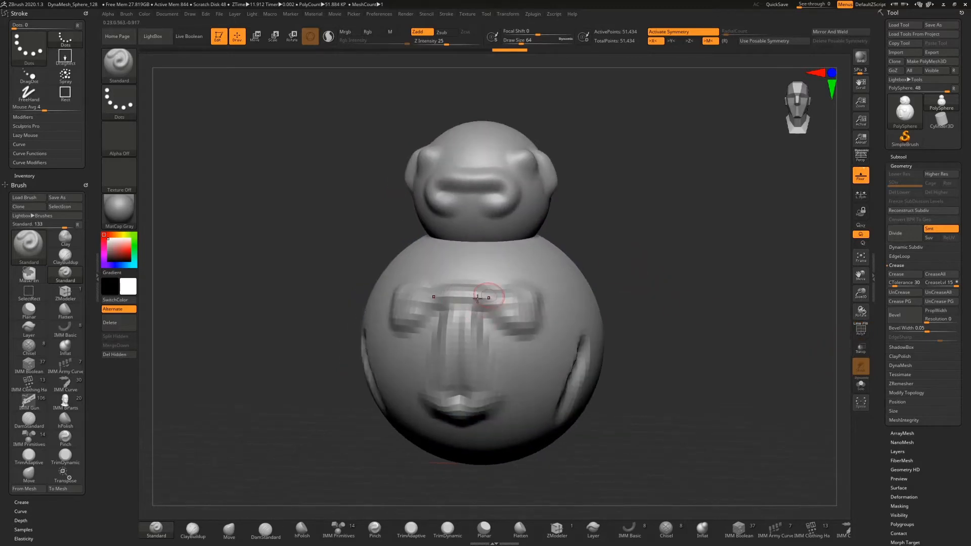
{"action": "left_click", "coordinate": [192, 529]}
{"action": "left_click_drag", "start_coordinate": [484, 317], "coordinate": [504, 377]}
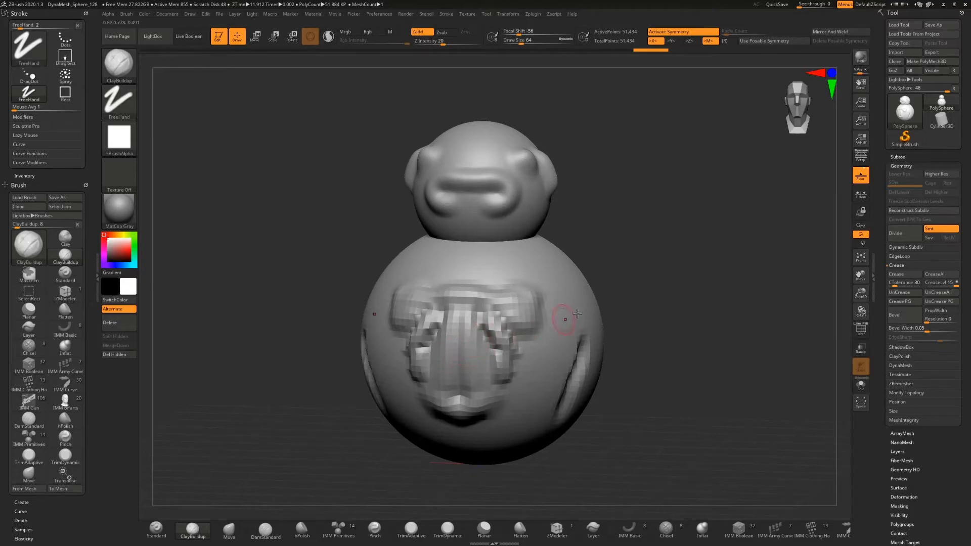
{"action": "mouse_move", "coordinate": [633, 294]}
{"action": "left_mouse_down"}
{"action": "mouse_move", "coordinate": [656, 288]}
{"action": "mouse_move", "coordinate": [650, 282]}
{"action": "left_mouse_up"}
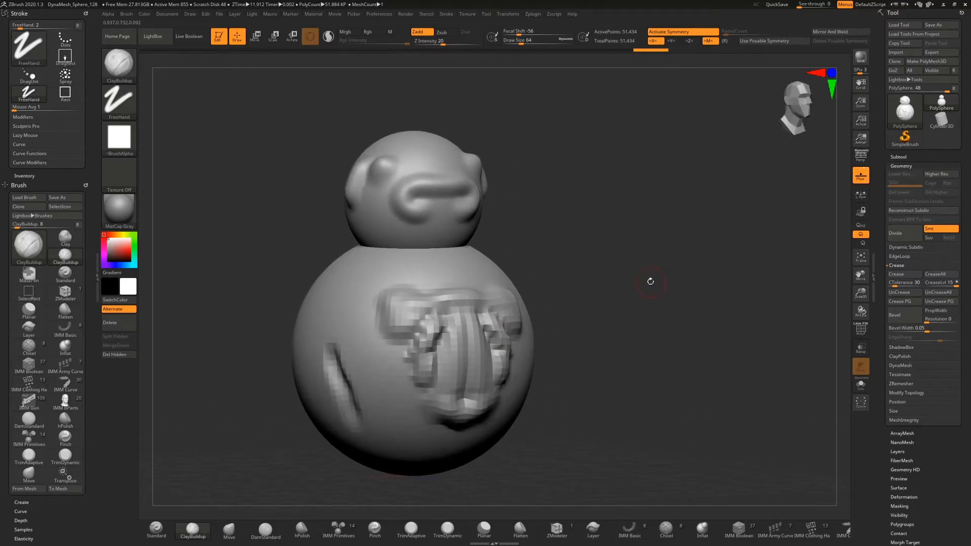
Show the polyframe again and build up a vertical ridge on the upper sphere's forehead with ClayBuildup
{"action": "left_click", "coordinate": [860, 330]}
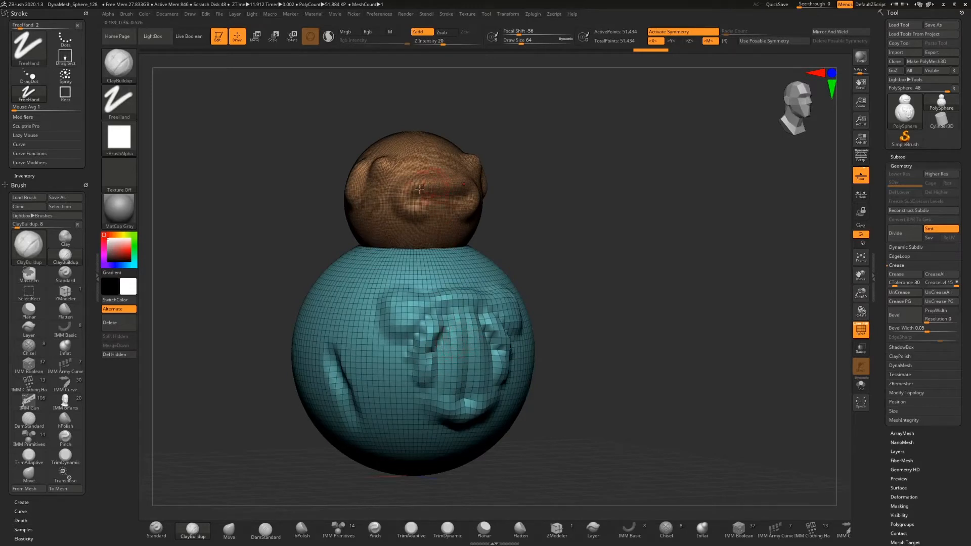
{"action": "left_click_drag", "start_coordinate": [540, 170], "coordinate": [436, 238]}
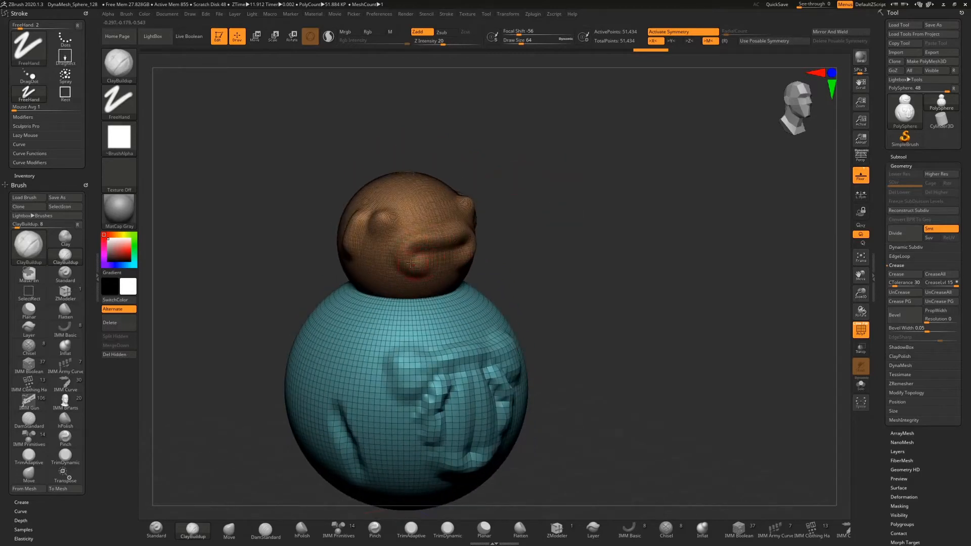
{"action": "mouse_move", "coordinate": [423, 194]}
{"action": "left_mouse_down"}
{"action": "mouse_move", "coordinate": [434, 218]}
{"action": "mouse_move", "coordinate": [430, 203]}
{"action": "left_mouse_up"}
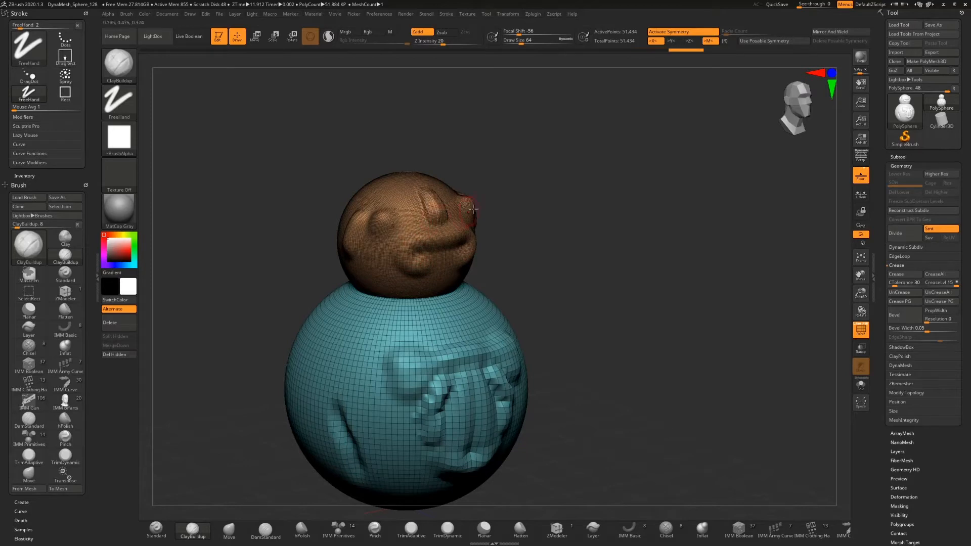
{"action": "left_click_drag", "start_coordinate": [522, 200], "coordinate": [514, 227]}
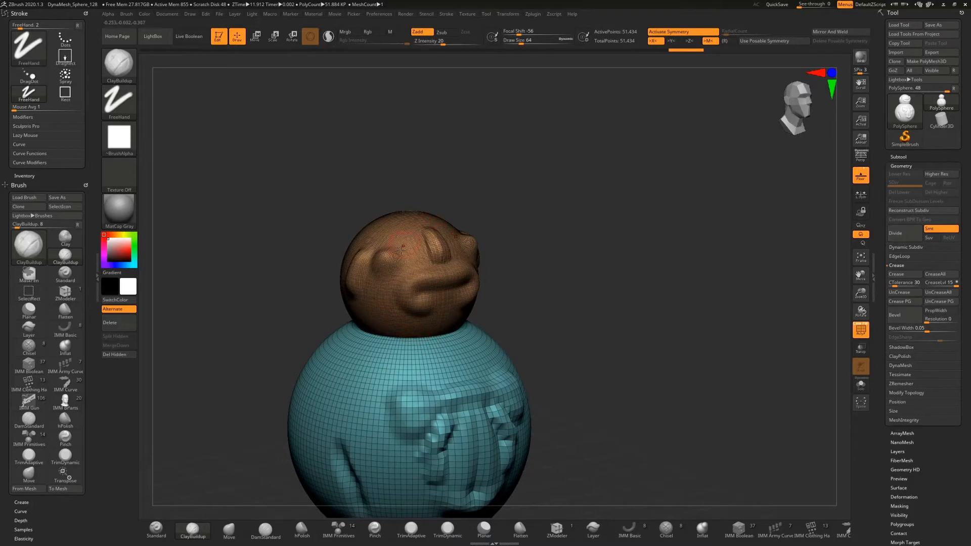
{"action": "left_click_drag", "start_coordinate": [603, 289], "coordinate": [477, 245]}
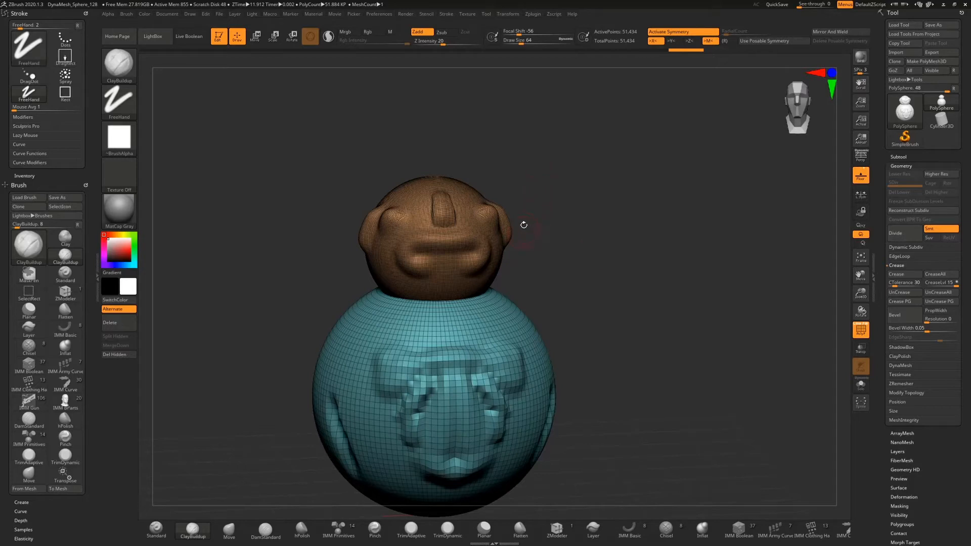
Compare the polygon density of the upper and lower spheres on the merged subtool from several angles
{"action": "left_click_drag", "start_coordinate": [611, 245], "coordinate": [514, 209]}
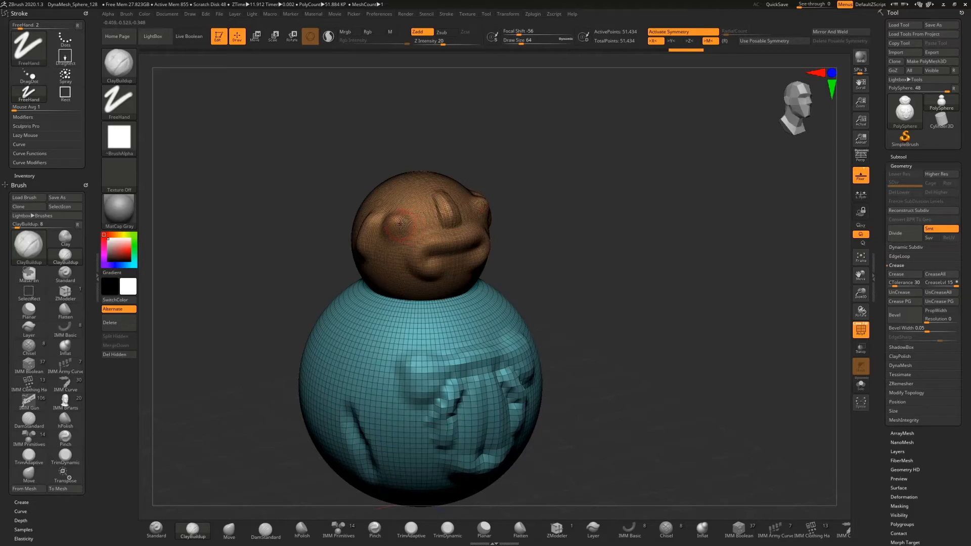
{"action": "left_click_drag", "start_coordinate": [516, 251], "coordinate": [556, 240]}
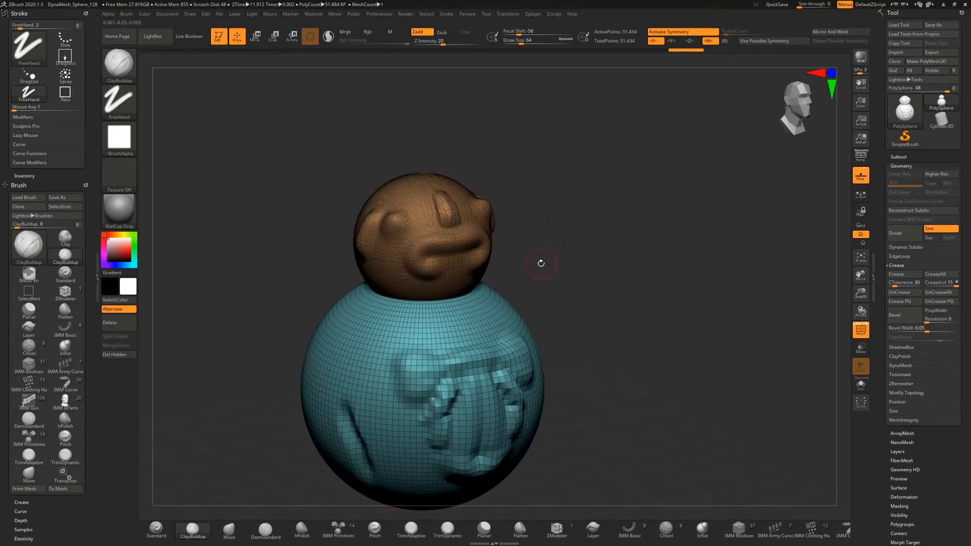
{"action": "left_click_drag", "start_coordinate": [549, 265], "coordinate": [533, 252]}
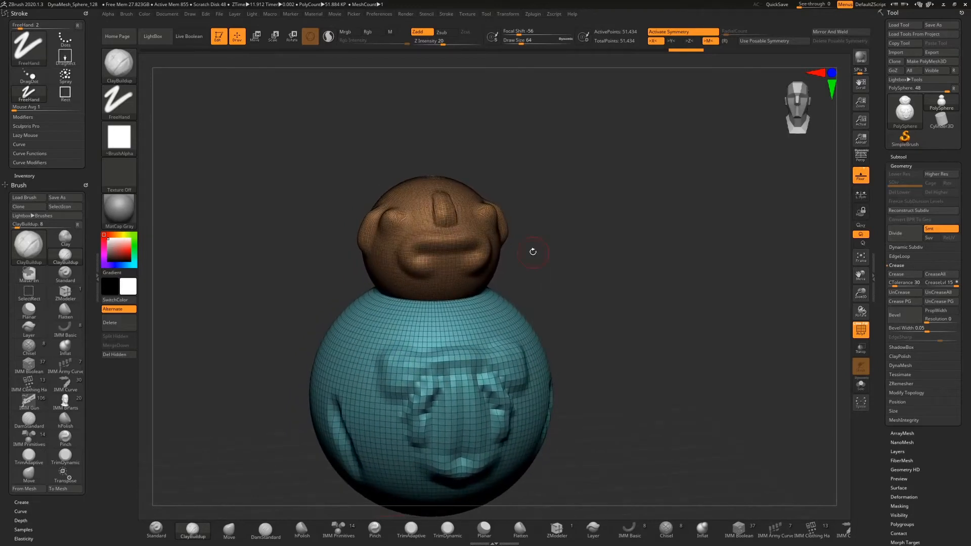
{"action": "left_click_drag", "start_coordinate": [555, 272], "coordinate": [557, 270]}
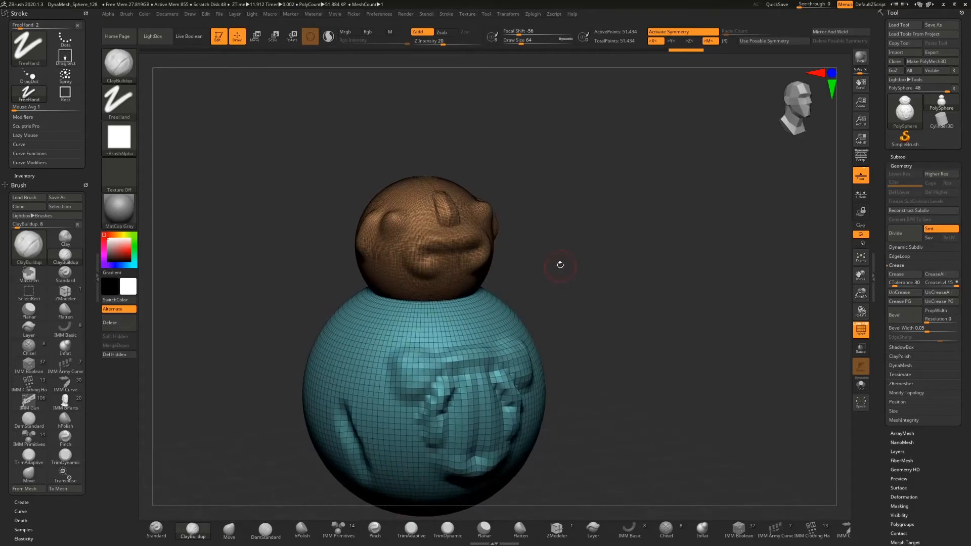
{"action": "left_click_drag", "start_coordinate": [565, 266], "coordinate": [555, 250]}
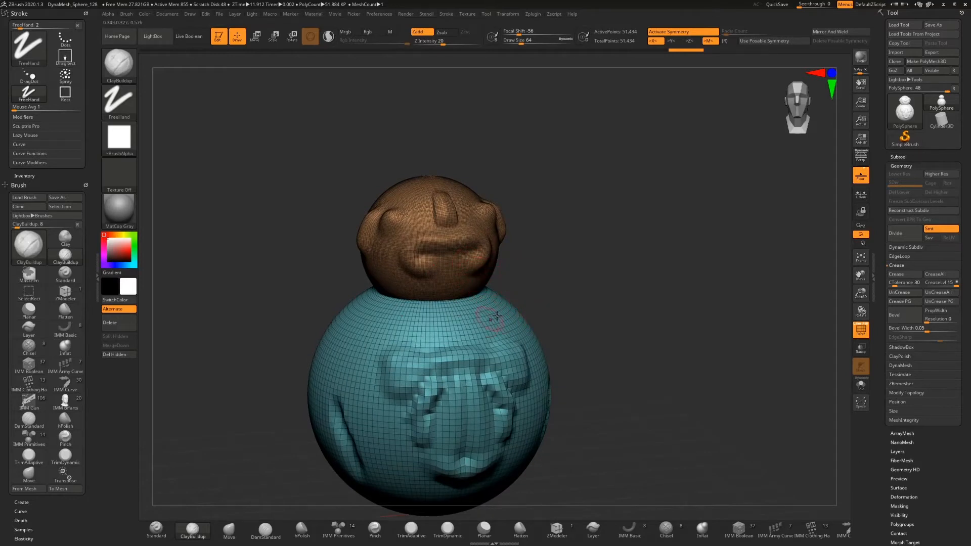
{"action": "left_click_drag", "start_coordinate": [621, 303], "coordinate": [505, 364]}
{"action": "mouse_move", "coordinate": [606, 256]}
{"action": "left_mouse_down"}
{"action": "mouse_move", "coordinate": [592, 273]}
{"action": "mouse_move", "coordinate": [617, 250]}
{"action": "left_mouse_up"}
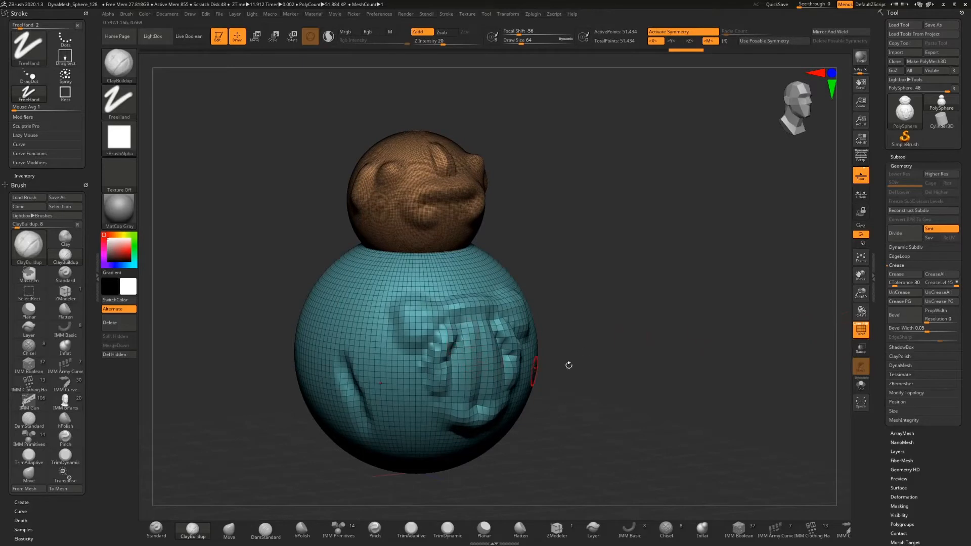
Rebuild the merged subtool with DynaMesh at the existing resolution to even out the mesh across both spheres
{"action": "left_click", "coordinate": [906, 365]}
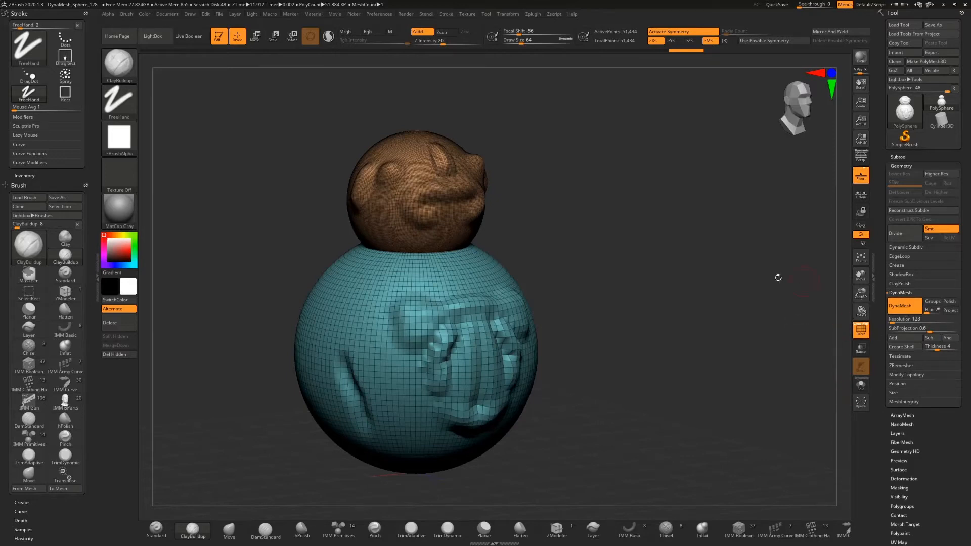
{"action": "left_click_drag", "start_coordinate": [620, 260], "coordinate": [592, 337]}
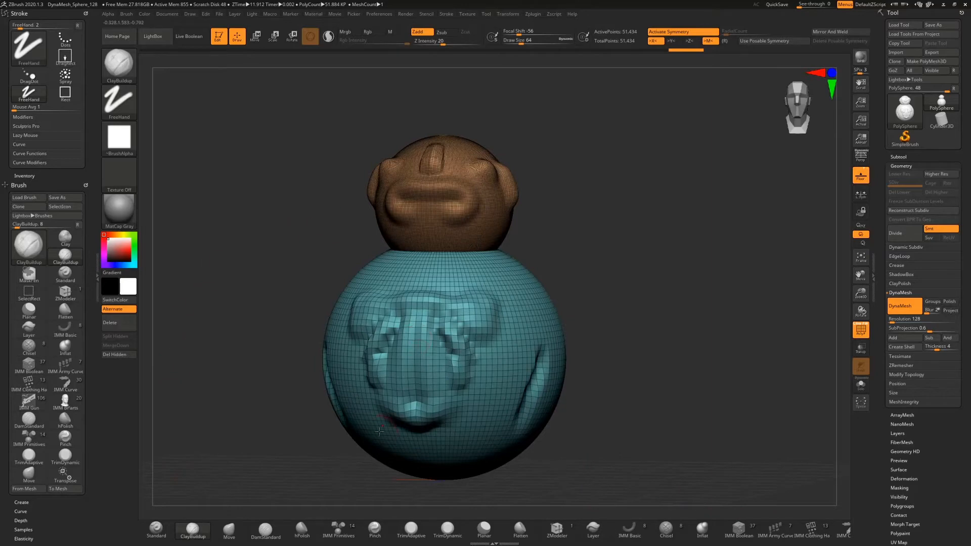
{"action": "left_click_drag", "start_coordinate": [670, 292], "coordinate": [651, 251]}
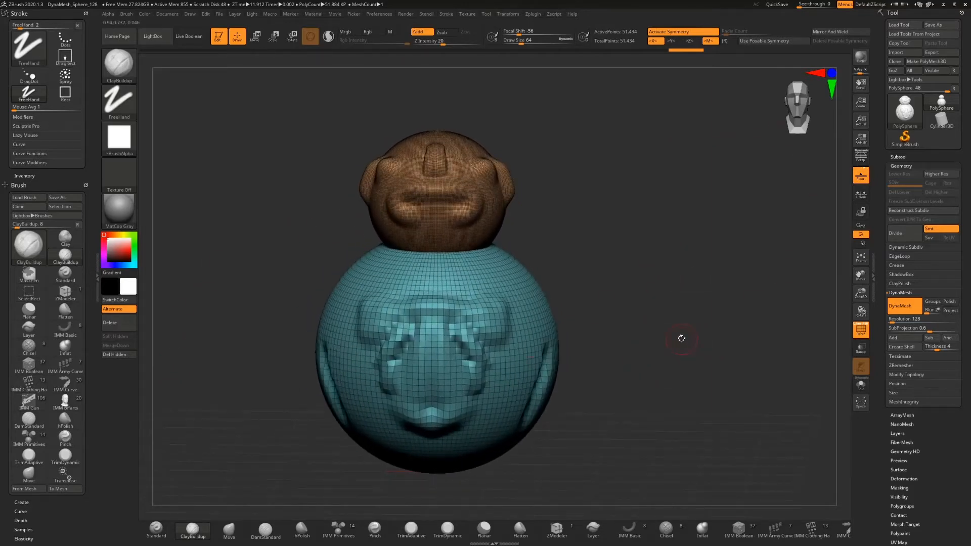
{"action": "left_click", "coordinate": [907, 308]}
{"action": "left_click", "coordinate": [909, 308]}
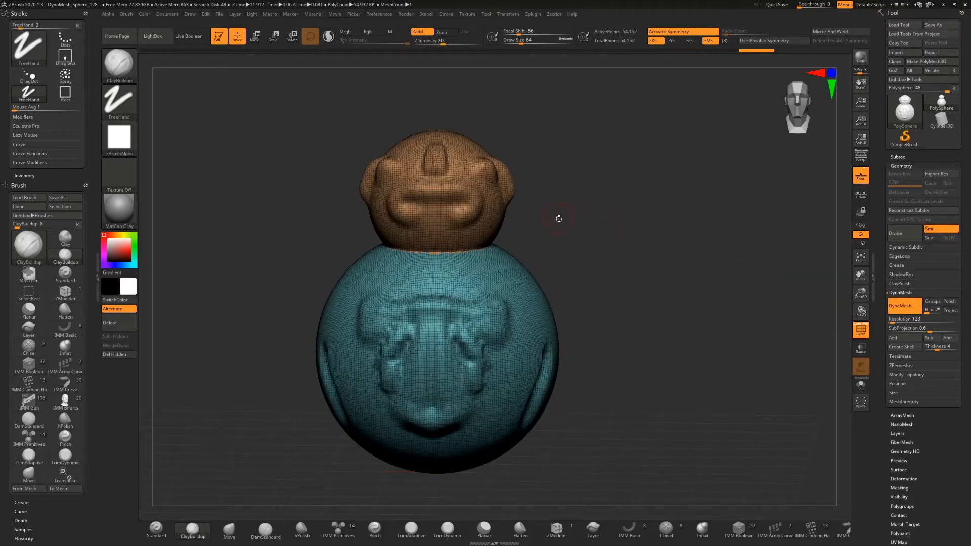
Sculpt symmetrical ClayBuildup strokes across the nose bridge and down both sides of the nose on the lower sphere
{"action": "left_click_drag", "start_coordinate": [558, 218], "coordinate": [573, 221]}
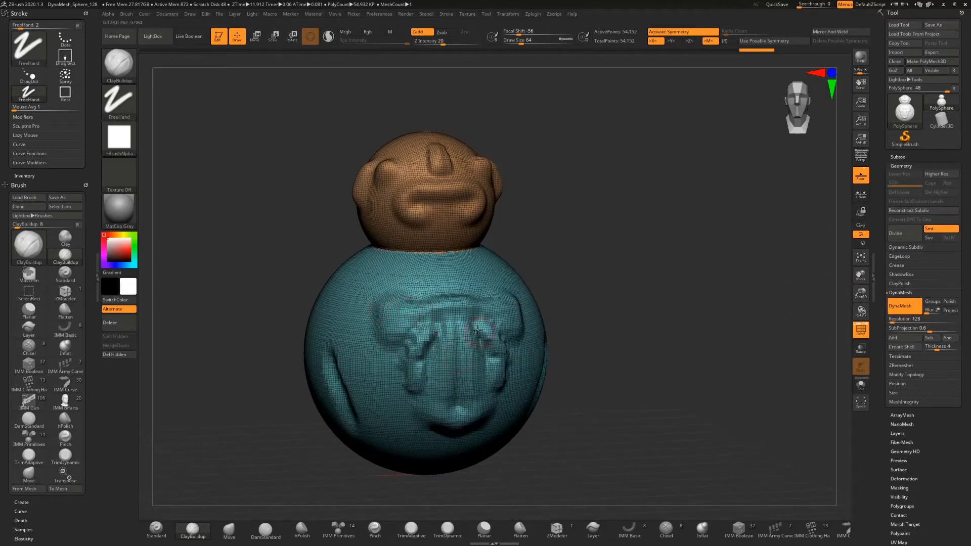
{"action": "mouse_move", "coordinate": [455, 292]}
{"action": "left_mouse_down"}
{"action": "mouse_move", "coordinate": [470, 299]}
{"action": "mouse_move", "coordinate": [455, 309]}
{"action": "mouse_move", "coordinate": [468, 320]}
{"action": "mouse_move", "coordinate": [444, 321]}
{"action": "left_mouse_up"}
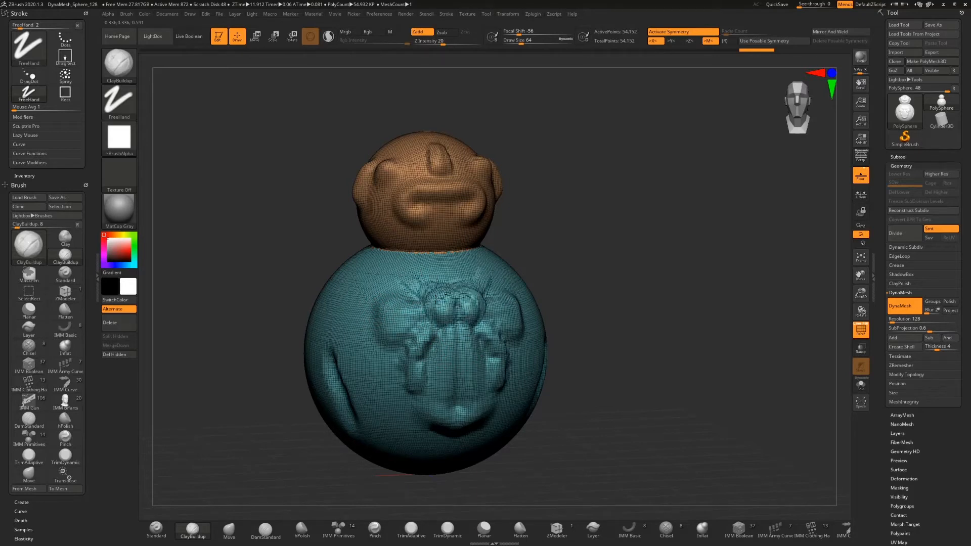
{"action": "mouse_move", "coordinate": [489, 351]}
{"action": "left_mouse_down"}
{"action": "mouse_move", "coordinate": [462, 332]}
{"action": "mouse_move", "coordinate": [445, 353]}
{"action": "mouse_move", "coordinate": [467, 338]}
{"action": "mouse_move", "coordinate": [434, 339]}
{"action": "mouse_move", "coordinate": [438, 331]}
{"action": "mouse_move", "coordinate": [404, 394]}
{"action": "mouse_move", "coordinate": [419, 371]}
{"action": "left_mouse_up"}
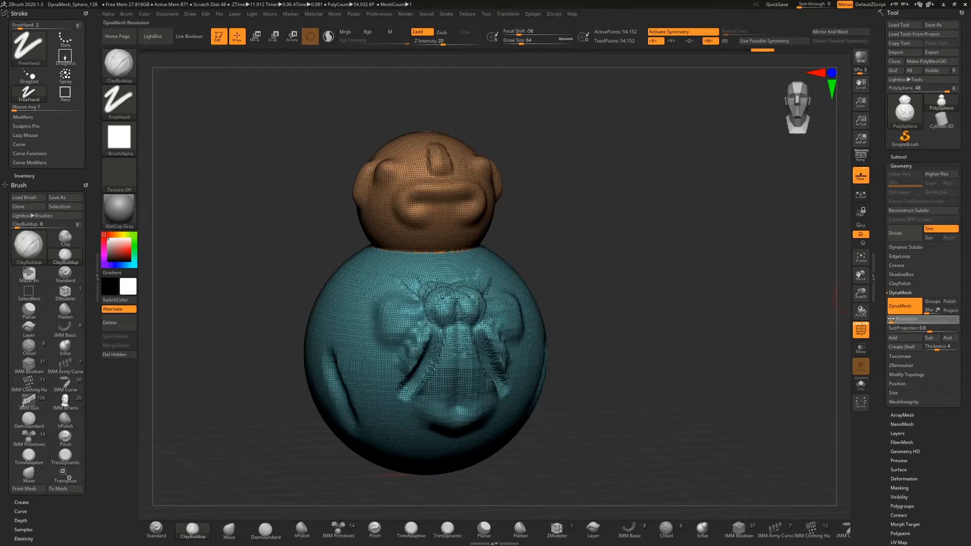
Set the DynaMesh resolution to 432 and remesh the merged subtool
{"action": "key", "text": "ctrl+shift+z"}
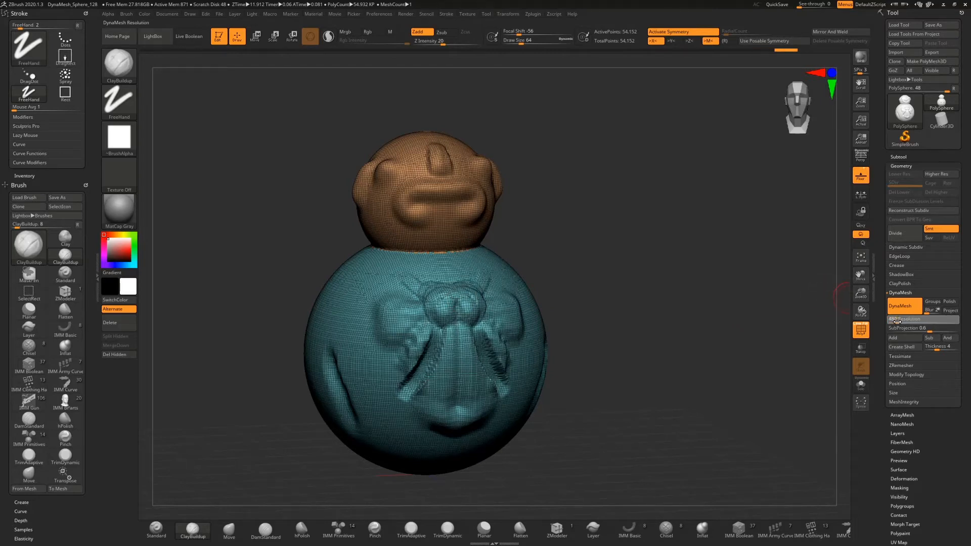
{"action": "left_click_drag", "start_coordinate": [897, 322], "coordinate": [893, 322]}
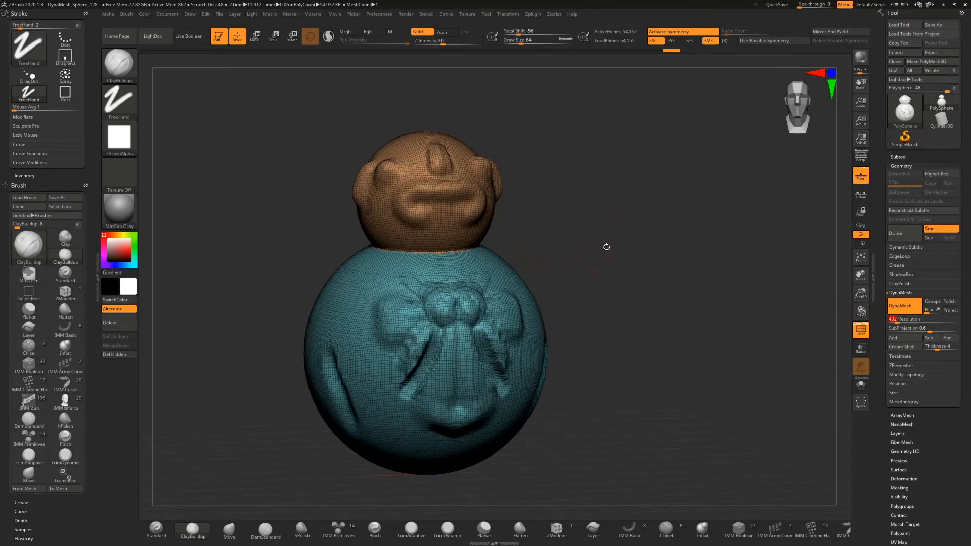
{"action": "left_click_drag", "start_coordinate": [632, 239], "coordinate": [638, 227], "text": "shift"}
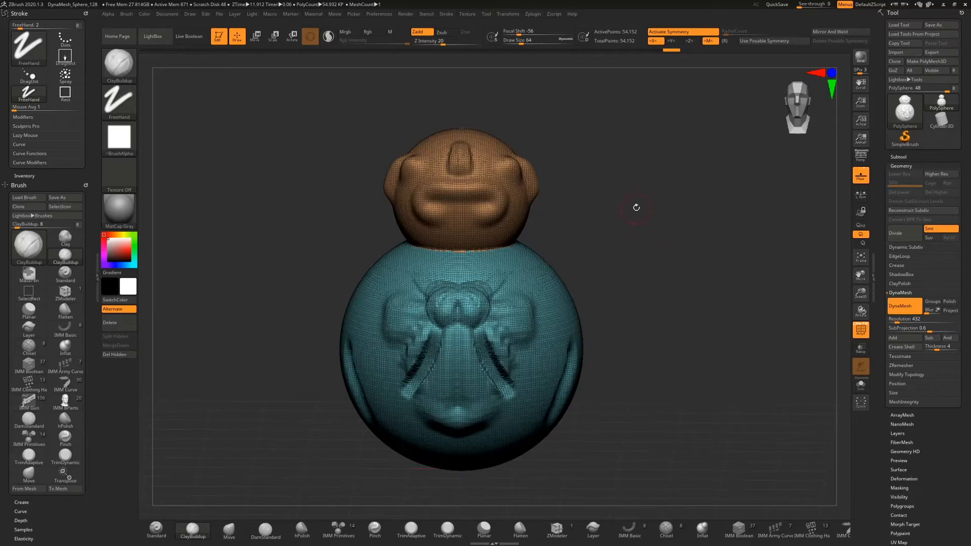
{"action": "left_click_drag", "start_coordinate": [631, 205], "coordinate": [612, 209]}
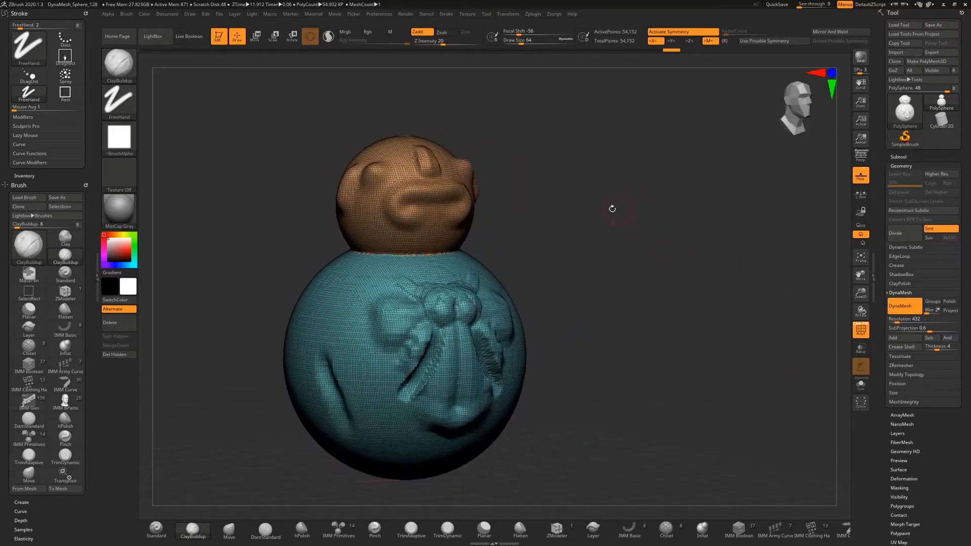
{"action": "key", "text": "ctrl"}
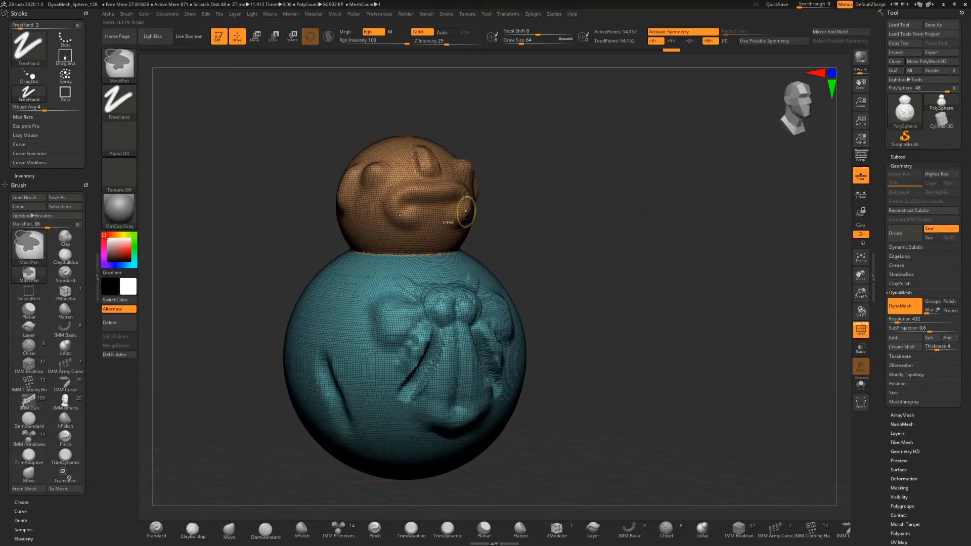
{"action": "left_click_drag", "start_coordinate": [571, 165], "coordinate": [659, 259], "text": "ctrl"}
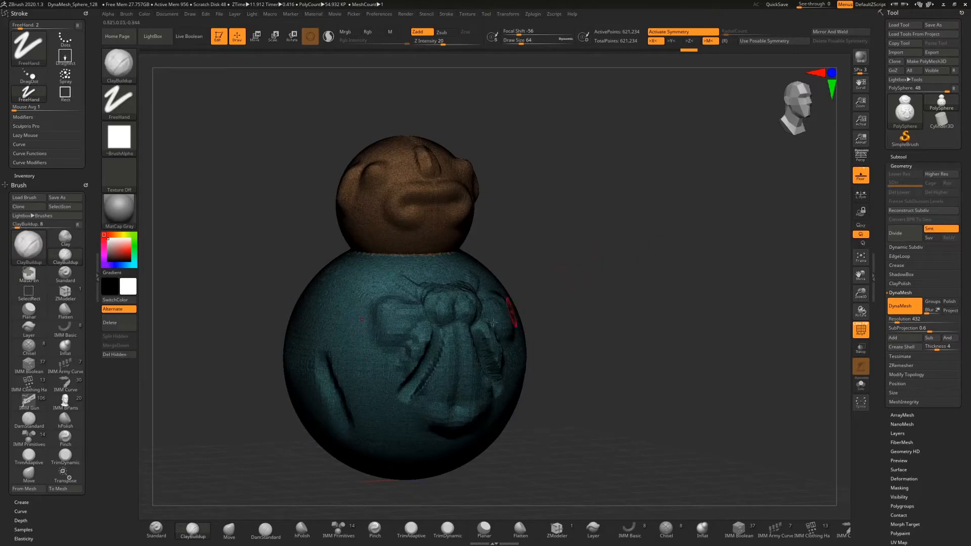
Hide the polyframe and sculpt ClayBuildup ridges and creases on the side of the lower sphere
{"action": "left_click", "coordinate": [861, 330]}
{"action": "left_click_drag", "start_coordinate": [608, 263], "coordinate": [576, 269]}
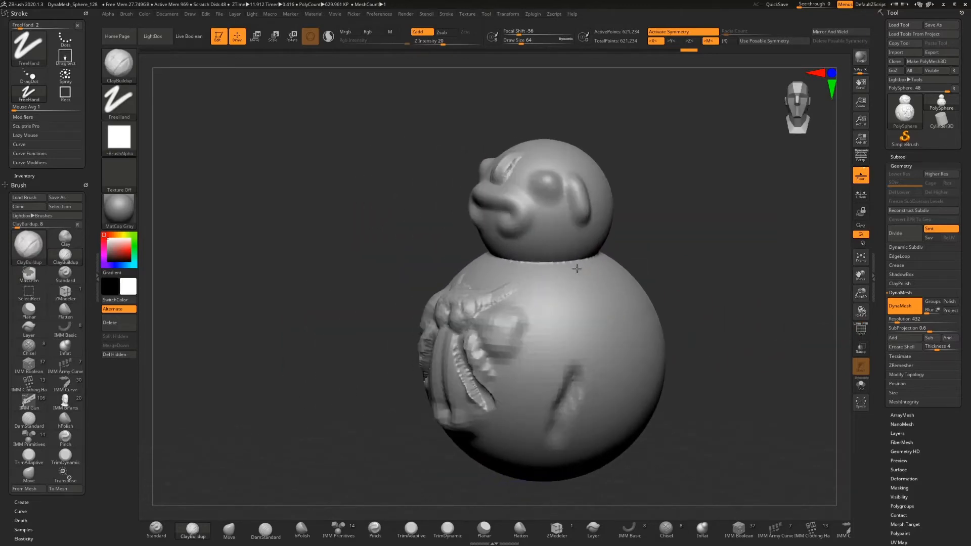
{"action": "mouse_move", "coordinate": [553, 312]}
{"action": "left_mouse_down"}
{"action": "mouse_move", "coordinate": [623, 323]}
{"action": "mouse_move", "coordinate": [541, 332]}
{"action": "mouse_move", "coordinate": [558, 312]}
{"action": "mouse_move", "coordinate": [554, 334]}
{"action": "mouse_move", "coordinate": [575, 319]}
{"action": "mouse_move", "coordinate": [545, 347]}
{"action": "mouse_move", "coordinate": [552, 314]}
{"action": "left_mouse_up"}
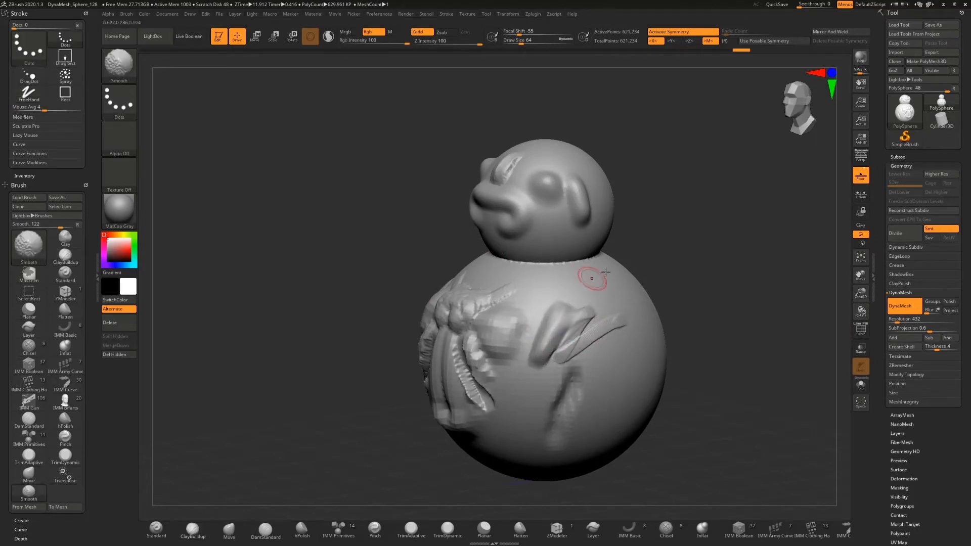
{"action": "mouse_move", "coordinate": [694, 243]}
{"action": "left_mouse_down"}
{"action": "mouse_move", "coordinate": [715, 245]}
{"action": "mouse_move", "coordinate": [692, 237]}
{"action": "left_mouse_up"}
{"action": "mouse_move", "coordinate": [511, 380]}
{"action": "left_mouse_down"}
{"action": "mouse_move", "coordinate": [531, 405]}
{"action": "mouse_move", "coordinate": [528, 384]}
{"action": "mouse_move", "coordinate": [534, 402]}
{"action": "left_mouse_up"}
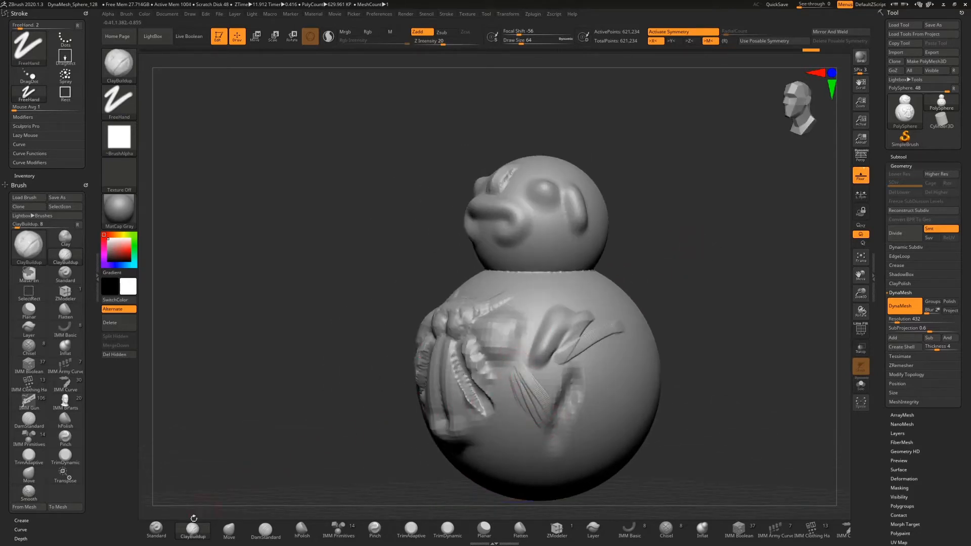
Sculpt a looped, ear-like form with a trailing tail on the lower sphere's rear side using the Standard brush, and smooth it
{"action": "left_click", "coordinate": [156, 529]}
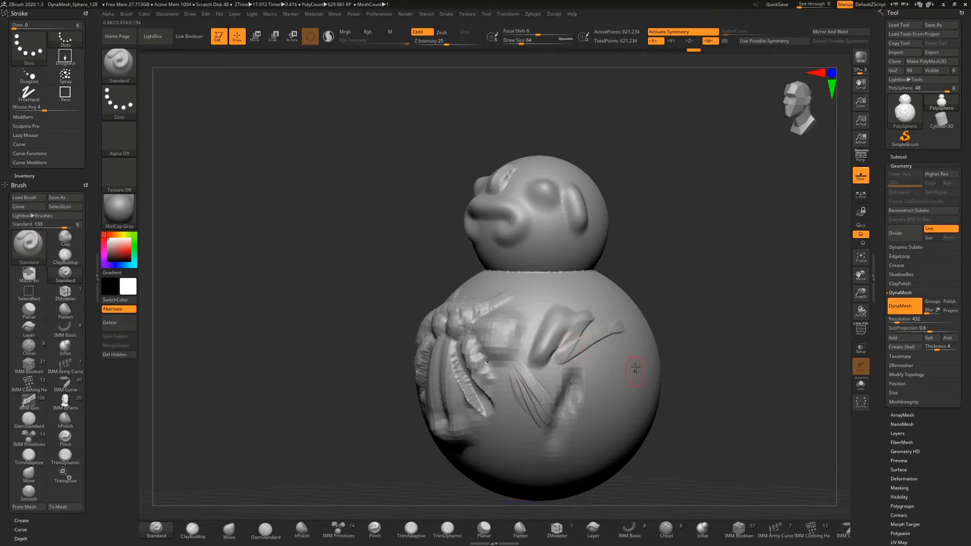
{"action": "left_click_drag", "start_coordinate": [704, 279], "coordinate": [653, 286]}
{"action": "mouse_move", "coordinate": [621, 363]}
{"action": "left_mouse_down"}
{"action": "mouse_move", "coordinate": [610, 393]}
{"action": "mouse_move", "coordinate": [652, 314]}
{"action": "left_mouse_up"}
{"action": "mouse_move", "coordinate": [605, 445]}
{"action": "left_mouse_down"}
{"action": "mouse_move", "coordinate": [650, 362]}
{"action": "mouse_move", "coordinate": [599, 352]}
{"action": "mouse_move", "coordinate": [617, 329]}
{"action": "mouse_move", "coordinate": [633, 354]}
{"action": "left_mouse_up"}
{"action": "left_click_drag", "start_coordinate": [626, 389], "coordinate": [614, 385], "text": "shift"}
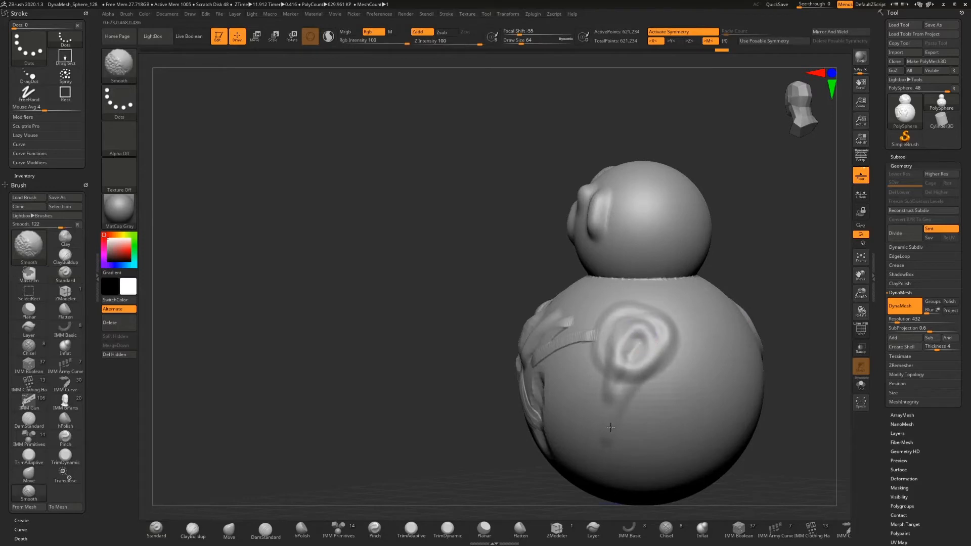
{"action": "left_click_drag", "start_coordinate": [460, 225], "coordinate": [589, 304]}
Sculpt symmetrical diagonal ridges from the upper front of the lower sphere down beside the nose with the Standard brush
{"action": "left_click_drag", "start_coordinate": [692, 269], "coordinate": [645, 280]}
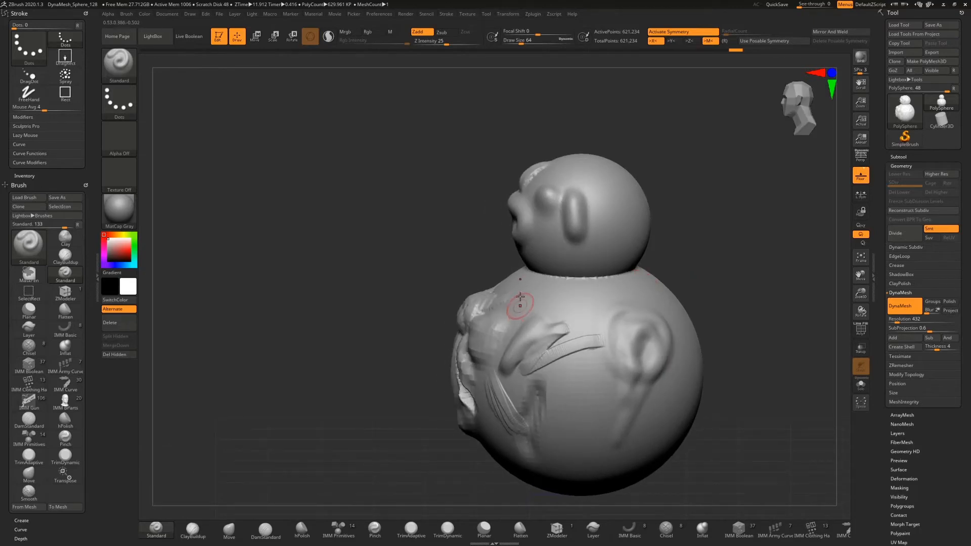
{"action": "left_click_drag", "start_coordinate": [667, 246], "coordinate": [700, 252]}
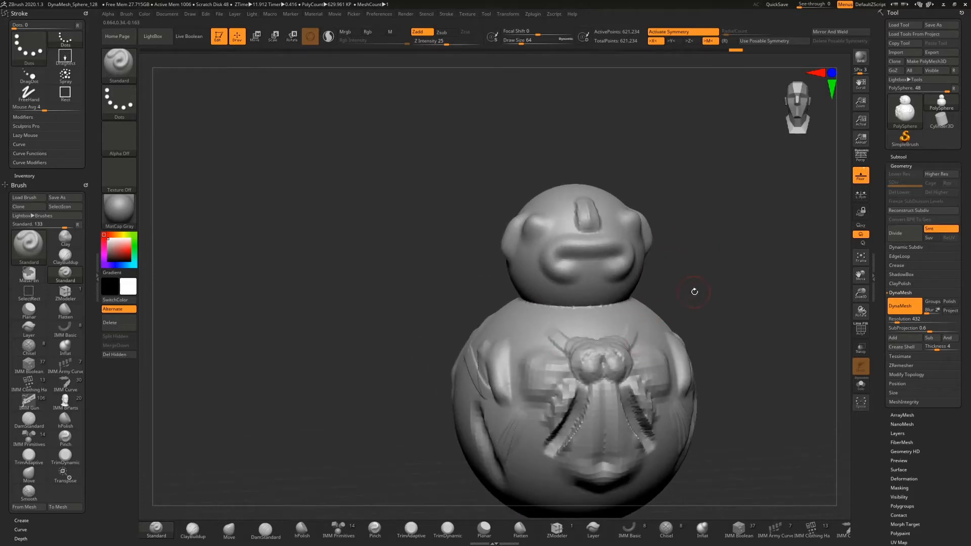
{"action": "left_click_drag", "start_coordinate": [693, 289], "coordinate": [635, 234], "text": "alt"}
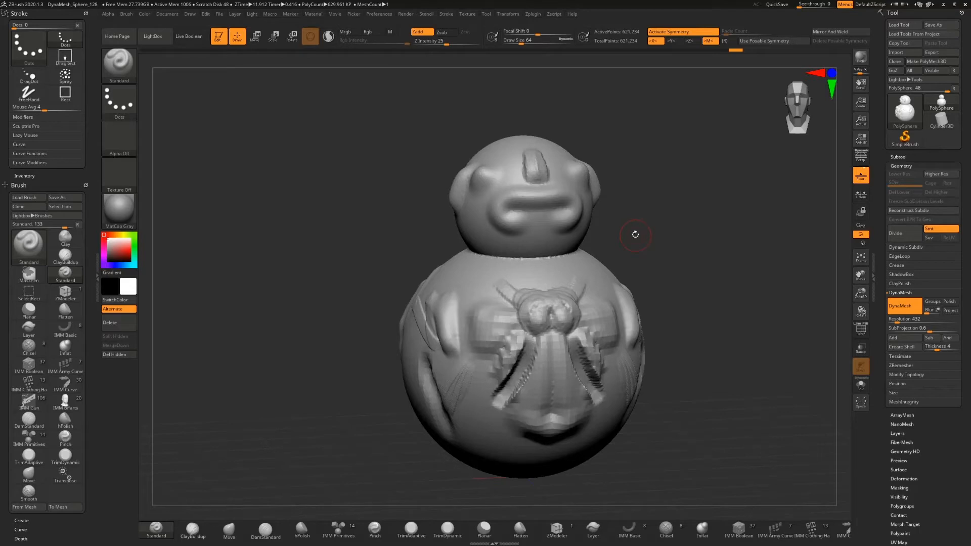
{"action": "mouse_move", "coordinate": [636, 260]}
{"action": "left_mouse_down"}
{"action": "mouse_move", "coordinate": [654, 254]}
{"action": "mouse_move", "coordinate": [591, 245]}
{"action": "left_mouse_up"}
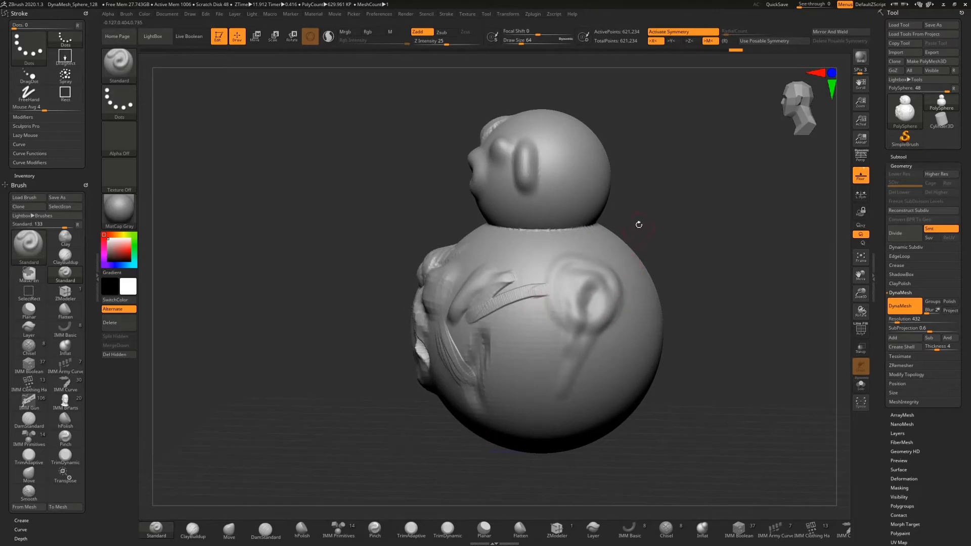
{"action": "mouse_move", "coordinate": [641, 218]}
{"action": "left_mouse_down"}
{"action": "mouse_move", "coordinate": [677, 216]}
{"action": "mouse_move", "coordinate": [663, 212]}
{"action": "left_mouse_up"}
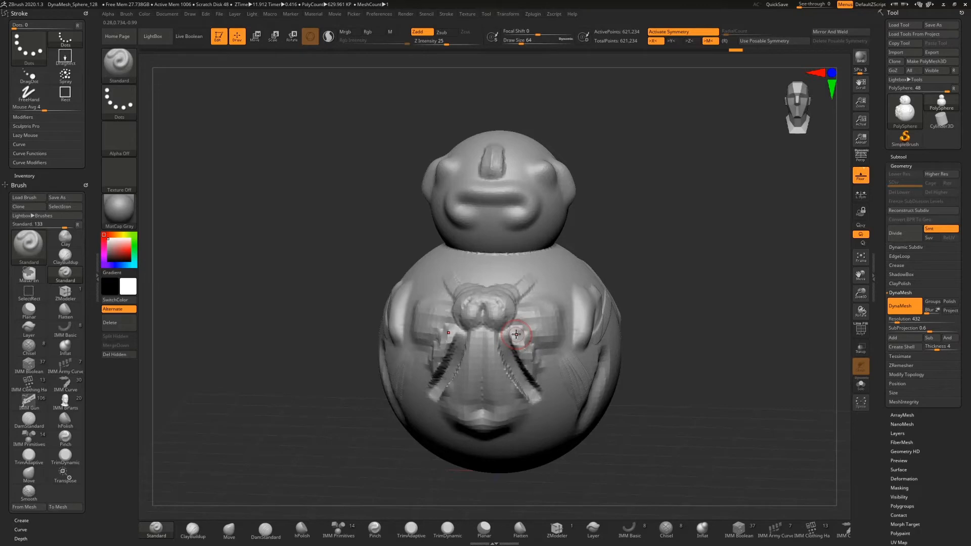
{"action": "left_click_drag", "start_coordinate": [564, 275], "coordinate": [513, 343]}
{"action": "mouse_move", "coordinate": [537, 300]}
{"action": "left_mouse_down"}
{"action": "mouse_move", "coordinate": [514, 335]}
{"action": "mouse_move", "coordinate": [529, 357]}
{"action": "left_mouse_up"}
{"action": "left_click_drag", "start_coordinate": [562, 284], "coordinate": [518, 334]}
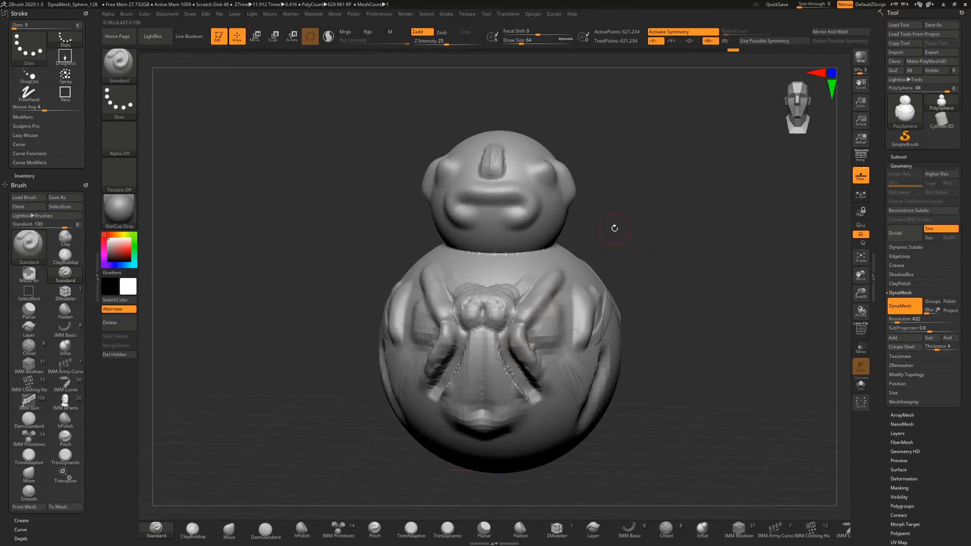
Check the subtool list, return to the DynaMesh options, and examine the seam between the two spheres up close
{"action": "mouse_move", "coordinate": [615, 228]}
{"action": "left_mouse_down"}
{"action": "mouse_move", "coordinate": [627, 225]}
{"action": "mouse_move", "coordinate": [605, 217]}
{"action": "mouse_move", "coordinate": [716, 221]}
{"action": "left_mouse_up"}
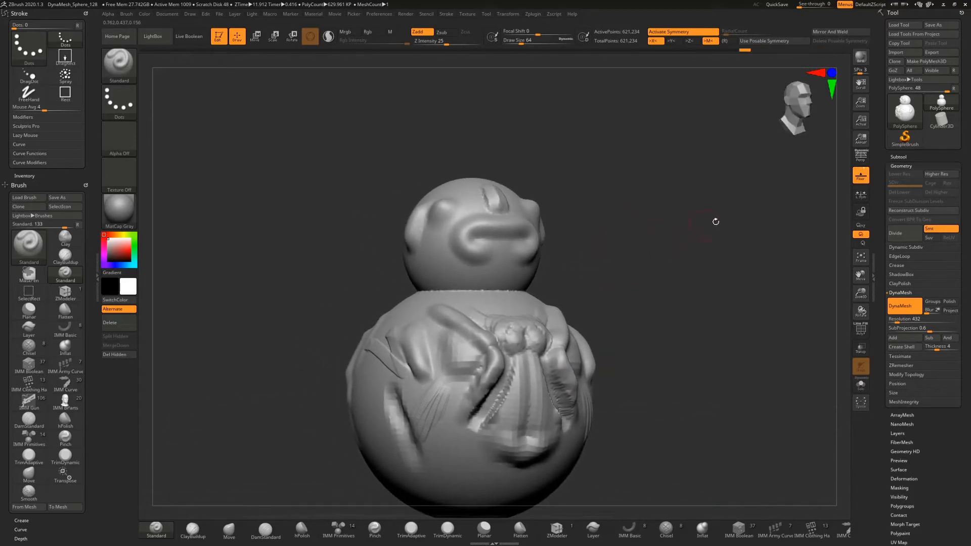
{"action": "left_click", "coordinate": [904, 156]}
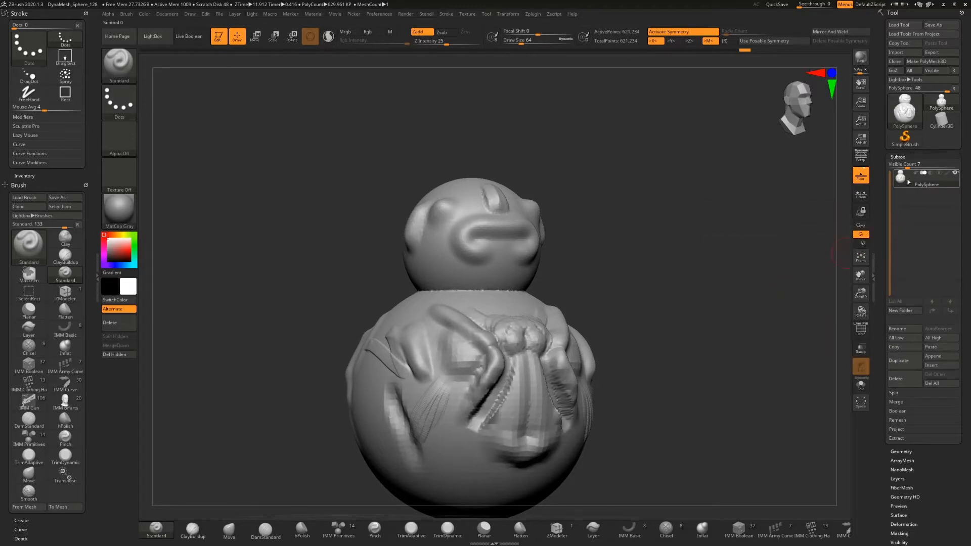
{"action": "mouse_move", "coordinate": [908, 179]}
{"action": "left_click", "coordinate": [902, 451]}
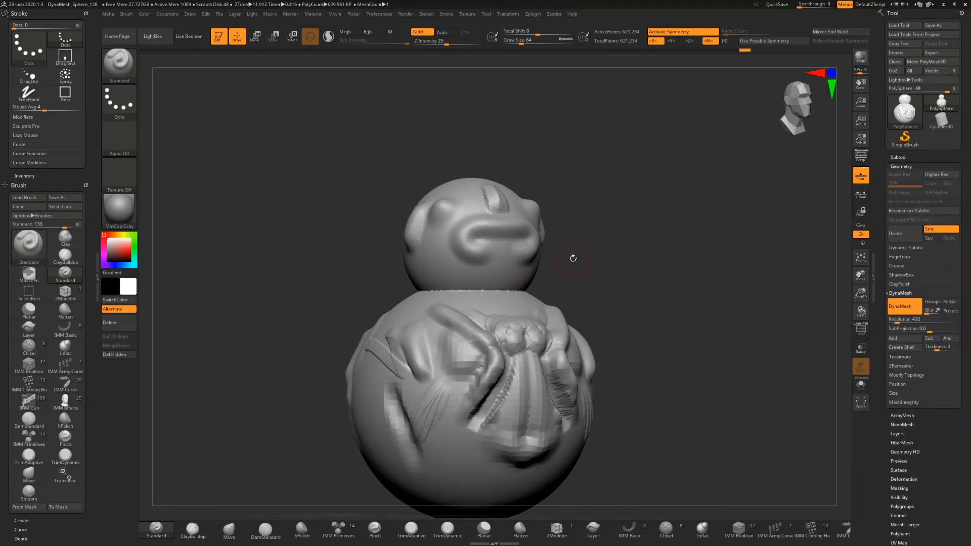
{"action": "mouse_move", "coordinate": [574, 255]}
{"action": "left_mouse_down", "text": "alt"}
{"action": "mouse_move", "coordinate": [608, 352]}
{"action": "mouse_move", "coordinate": [594, 130]}
{"action": "mouse_move", "coordinate": [690, 243]}
{"action": "mouse_move", "coordinate": [687, 225]}
{"action": "mouse_move", "coordinate": [711, 223]}
{"action": "left_mouse_up", "text": "alt"}
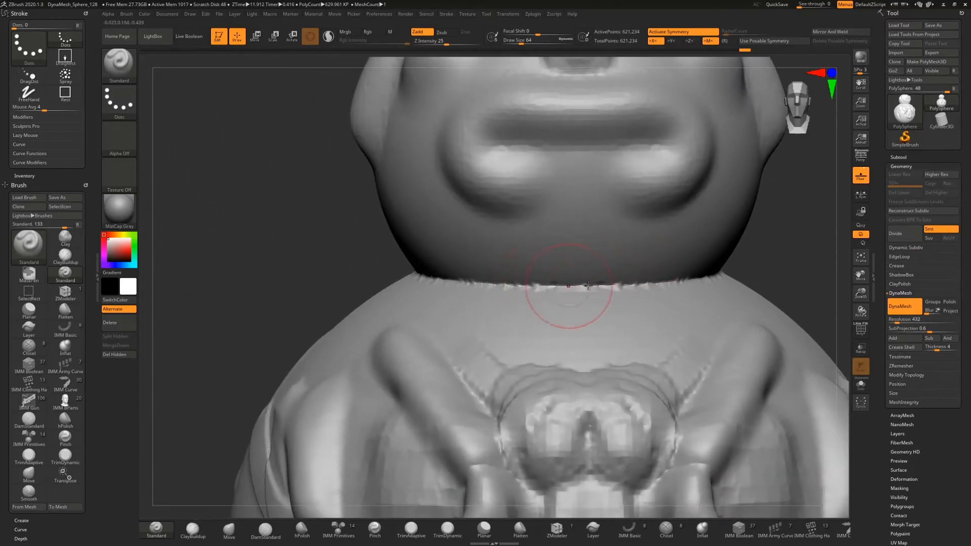
{"action": "left_click_drag", "start_coordinate": [777, 253], "coordinate": [833, 318]}
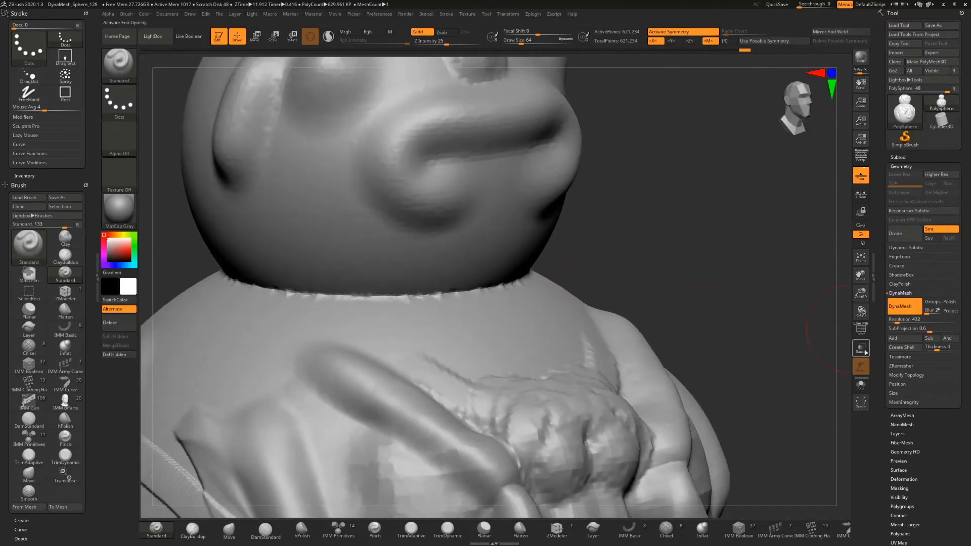
Inspect the two spheres' polygroups with the polyframe shown, hide it again, and smooth the jagged neck seam at the front
{"action": "left_click", "coordinate": [861, 329]}
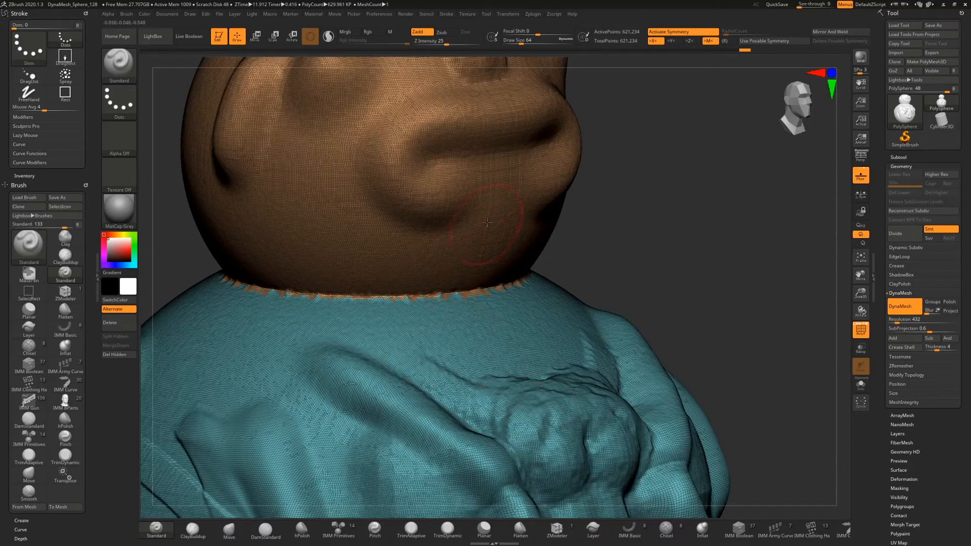
{"action": "left_click_drag", "start_coordinate": [636, 248], "coordinate": [661, 303], "text": "alt"}
{"action": "left_click_drag", "start_coordinate": [589, 137], "coordinate": [678, 196], "text": "alt"}
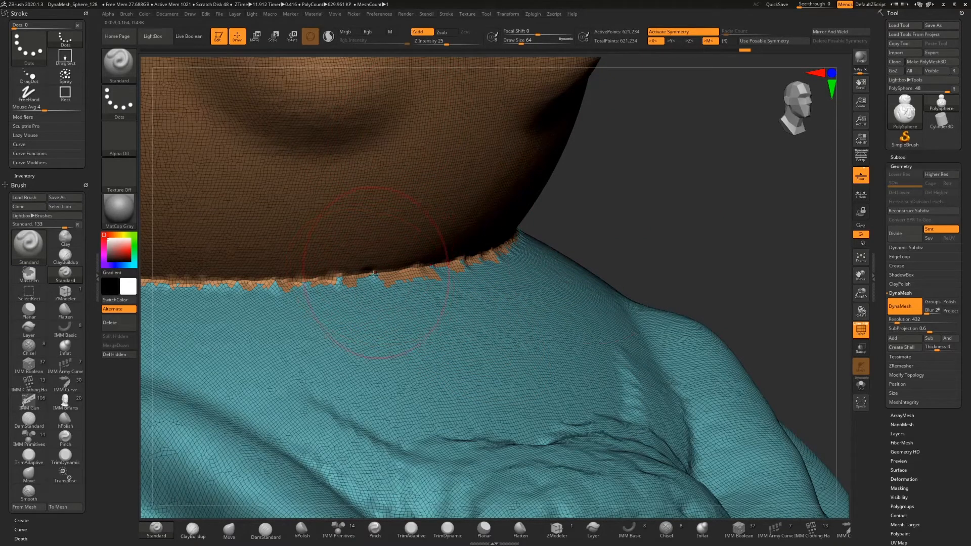
{"action": "left_click", "coordinate": [861, 330]}
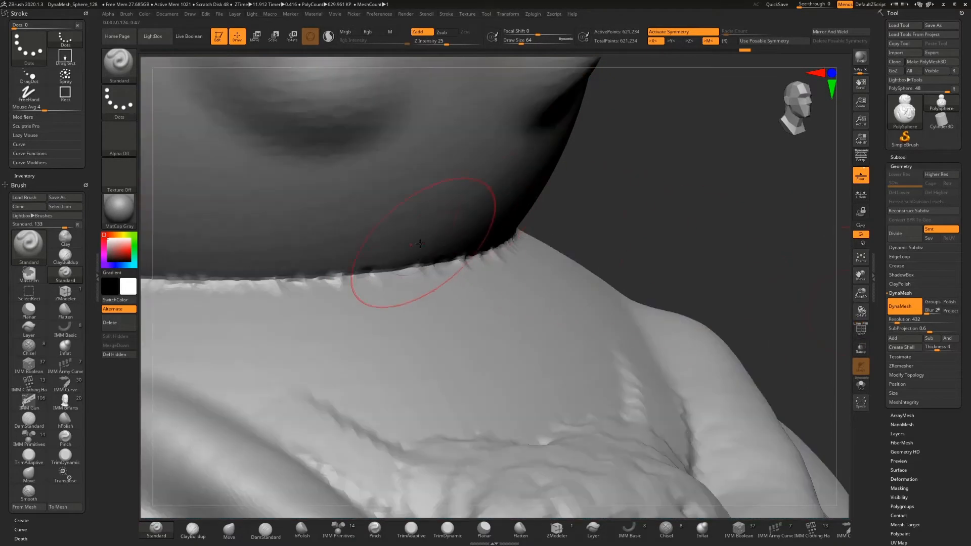
{"action": "mouse_move", "coordinate": [420, 244]}
{"action": "left_mouse_down", "text": "shift"}
{"action": "mouse_move", "coordinate": [355, 280]}
{"action": "mouse_move", "coordinate": [351, 297]}
{"action": "mouse_move", "coordinate": [457, 260]}
{"action": "mouse_move", "coordinate": [477, 273]}
{"action": "left_mouse_up", "text": "shift"}
{"action": "left_click_drag", "start_coordinate": [678, 218], "coordinate": [478, 215]}
{"action": "mouse_move", "coordinate": [511, 263]}
{"action": "left_mouse_down", "text": "shift"}
{"action": "mouse_move", "coordinate": [520, 246]}
{"action": "mouse_move", "coordinate": [531, 262]}
{"action": "mouse_move", "coordinate": [755, 252]}
{"action": "mouse_move", "coordinate": [804, 238]}
{"action": "left_mouse_up", "text": "shift"}
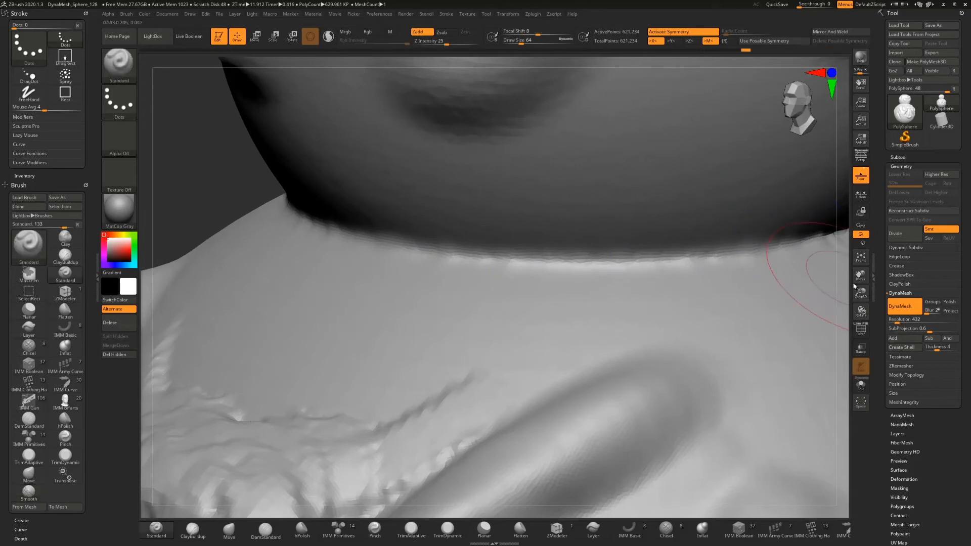
Smooth the remaining neck seam around the side and back of the model
{"action": "left_click_drag", "start_coordinate": [861, 296], "coordinate": [863, 234]}
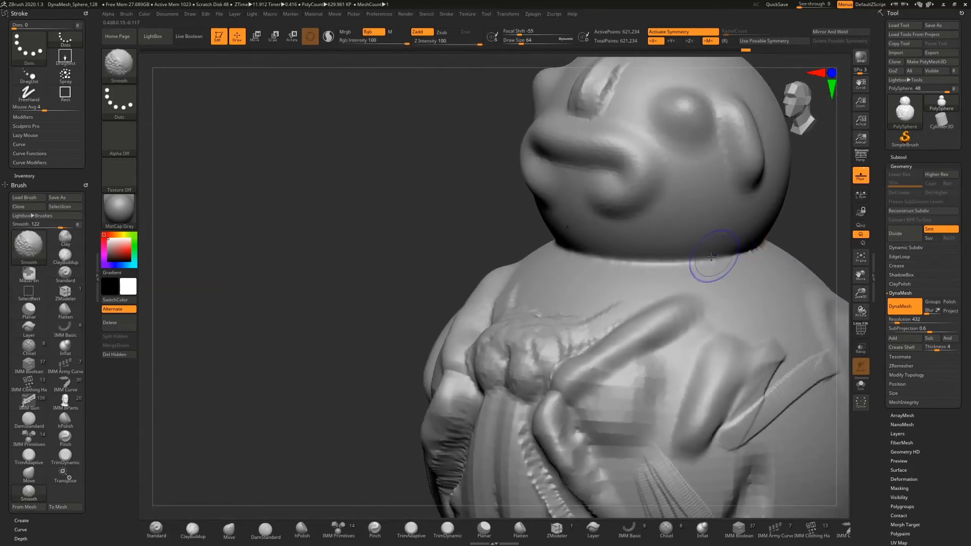
{"action": "mouse_move", "coordinate": [711, 257]}
{"action": "left_mouse_down", "text": "shift"}
{"action": "mouse_move", "coordinate": [764, 246]}
{"action": "mouse_move", "coordinate": [786, 212]}
{"action": "mouse_move", "coordinate": [646, 213]}
{"action": "left_mouse_up", "text": "shift"}
{"action": "left_click_drag", "start_coordinate": [547, 237], "coordinate": [601, 268], "text": "shift"}
{"action": "mouse_move", "coordinate": [649, 255]}
{"action": "left_mouse_down", "text": "shift"}
{"action": "mouse_move", "coordinate": [689, 260]}
{"action": "mouse_move", "coordinate": [647, 258]}
{"action": "left_mouse_up", "text": "shift"}
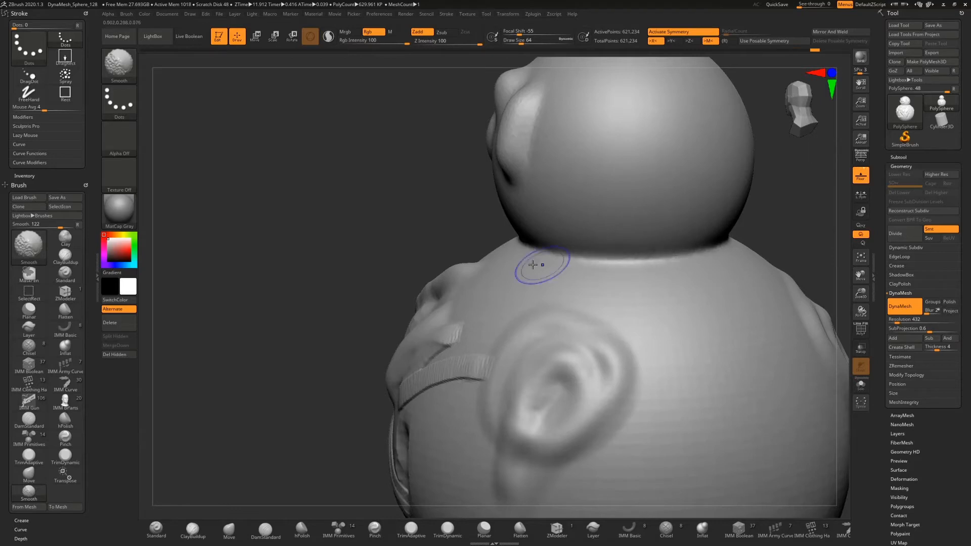
{"action": "mouse_move", "coordinate": [400, 236]}
{"action": "left_mouse_down"}
{"action": "mouse_move", "coordinate": [462, 229]}
{"action": "mouse_move", "coordinate": [523, 251]}
{"action": "left_mouse_up"}
{"action": "key", "text": "shift"}
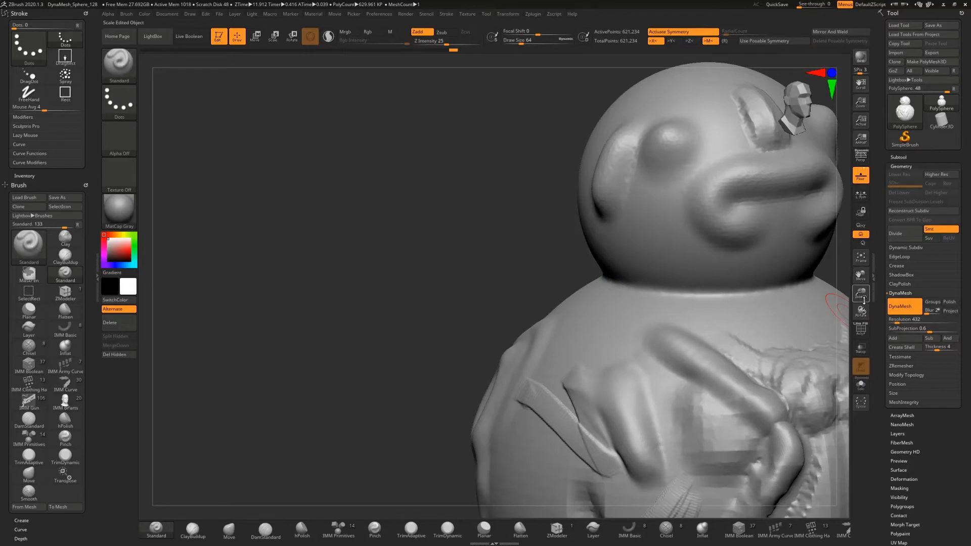
Check the subtool list with the whole model in view, and return to the Geometry options
{"action": "mouse_move", "coordinate": [863, 296]}
{"action": "left_mouse_down"}
{"action": "mouse_move", "coordinate": [835, 268]}
{"action": "mouse_move", "coordinate": [751, 260]}
{"action": "left_mouse_up"}
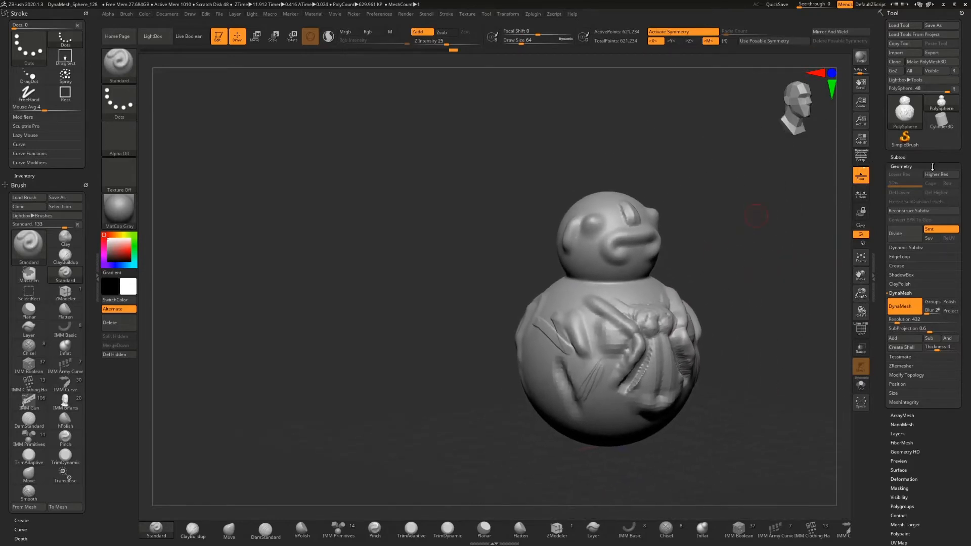
{"action": "left_click", "coordinate": [900, 157]}
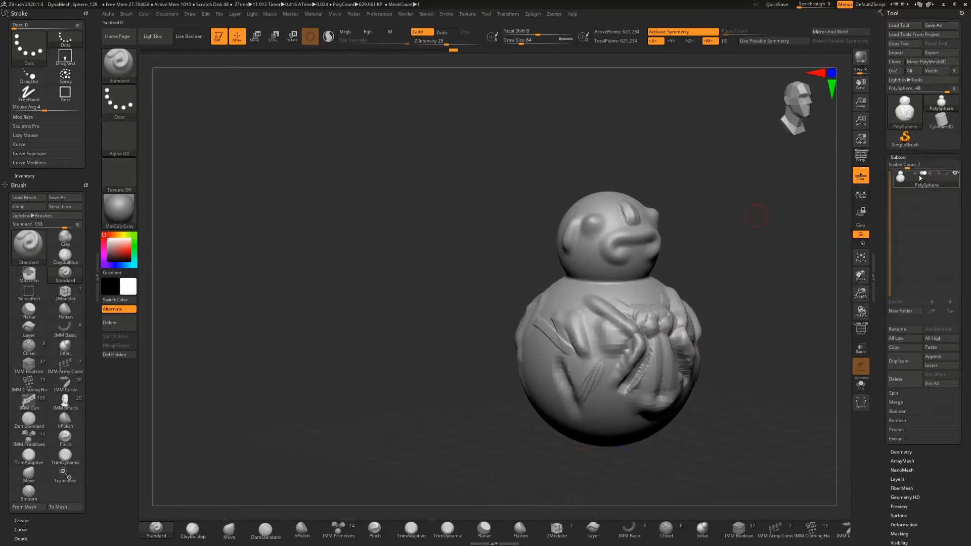
{"action": "mouse_move", "coordinate": [910, 180]}
{"action": "left_click", "coordinate": [904, 452]}
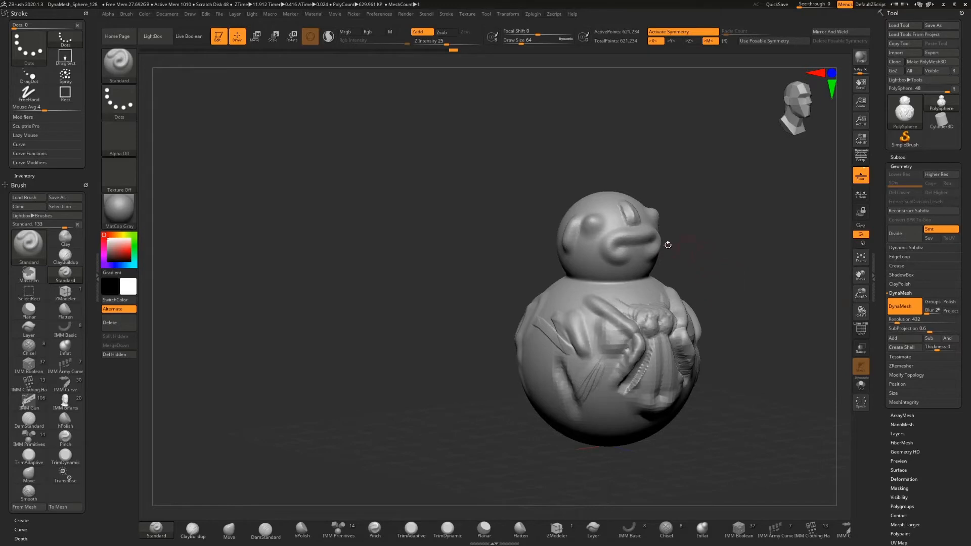
{"action": "mouse_move", "coordinate": [732, 241]}
{"action": "left_mouse_down"}
{"action": "mouse_move", "coordinate": [719, 256]}
{"action": "mouse_move", "coordinate": [631, 230]}
{"action": "left_mouse_up"}
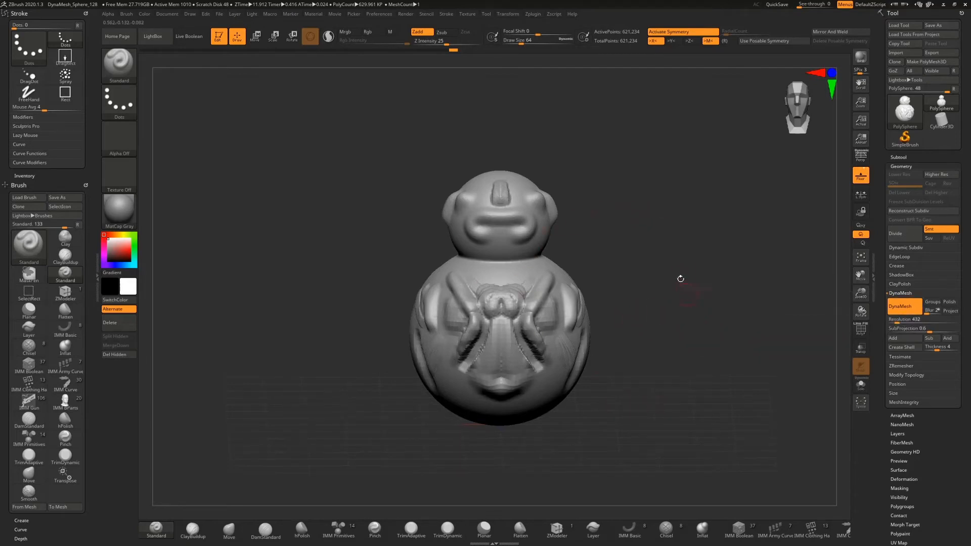
Lower the DynaMesh resolution to 80 and SubProjection to 0.03448, show the polyframe, and remesh the model
{"action": "left_click_drag", "start_coordinate": [896, 321], "coordinate": [891, 321]}
{"action": "left_click", "coordinate": [892, 325]}
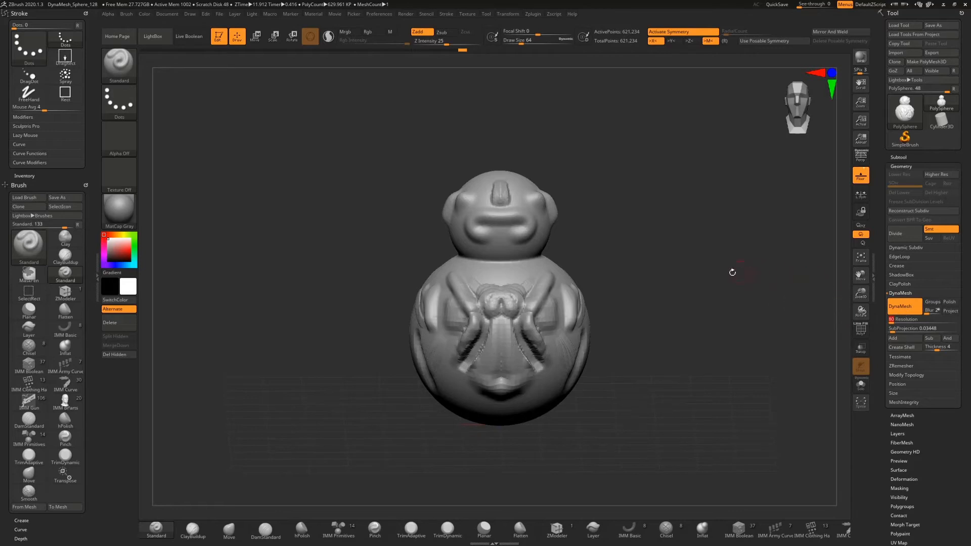
{"action": "left_click_drag", "start_coordinate": [698, 278], "coordinate": [724, 295]}
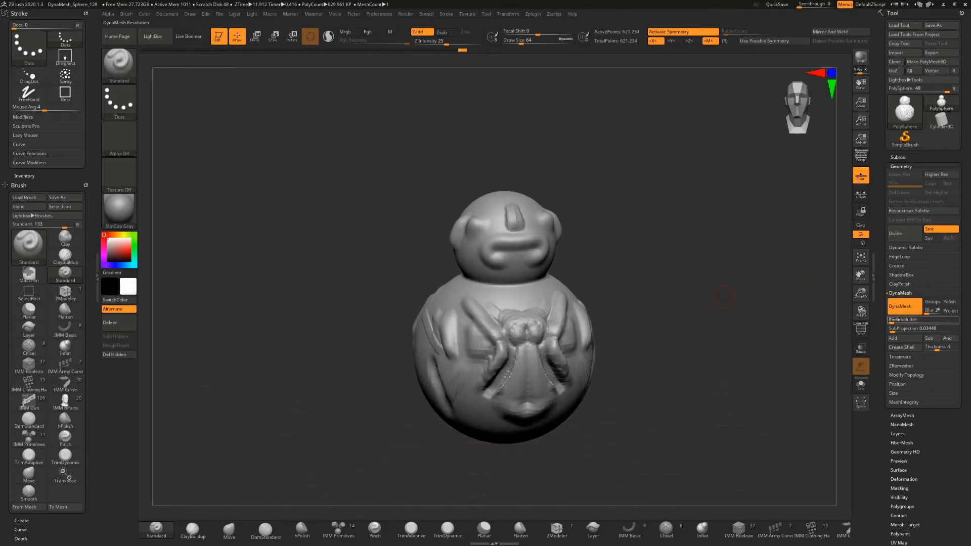
{"action": "key", "text": "shift+f"}
{"action": "key", "text": "ctrl"}
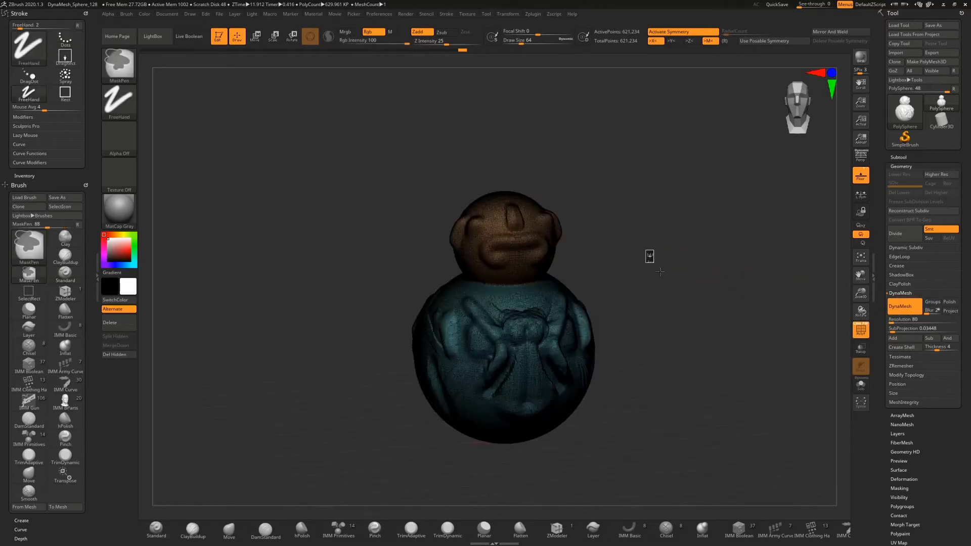
{"action": "left_click_drag", "start_coordinate": [648, 254], "coordinate": [730, 306], "text": "ctrl"}
{"action": "left_click_drag", "start_coordinate": [666, 278], "coordinate": [744, 279]}
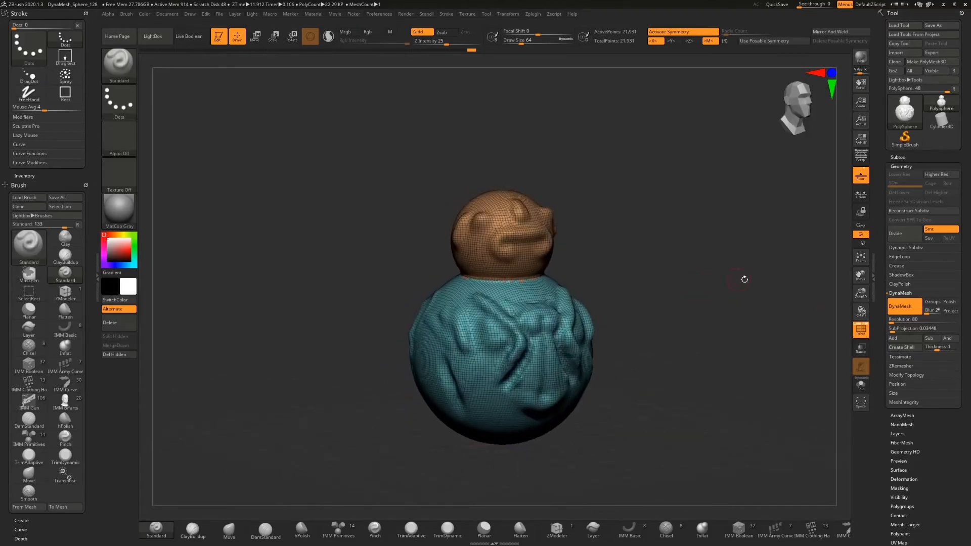
Examine the remeshed model from both sides, comparing it with and without the polyframe
{"action": "left_click", "coordinate": [861, 329]}
{"action": "left_click", "coordinate": [861, 330]}
{"action": "left_click_drag", "start_coordinate": [809, 311], "coordinate": [598, 369]}
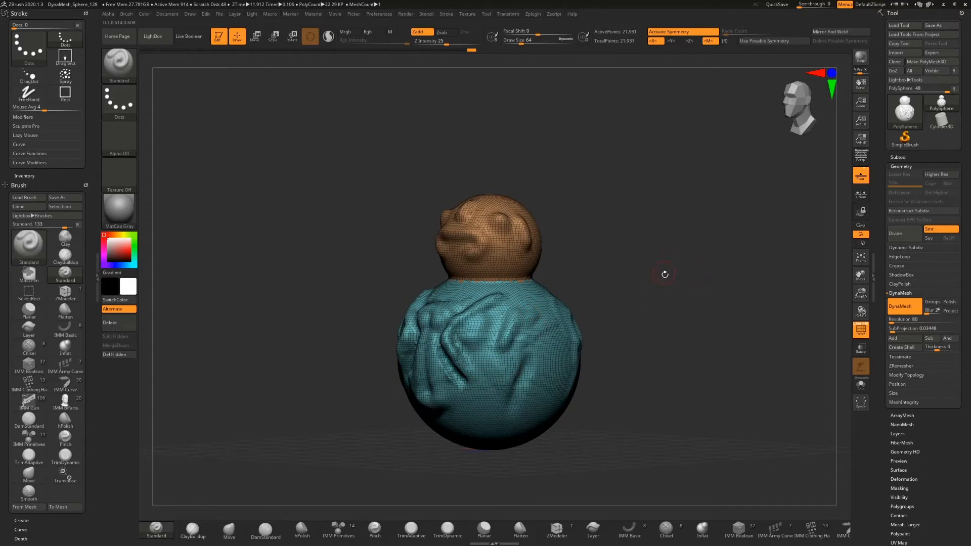
{"action": "left_click_drag", "start_coordinate": [665, 274], "coordinate": [729, 281]}
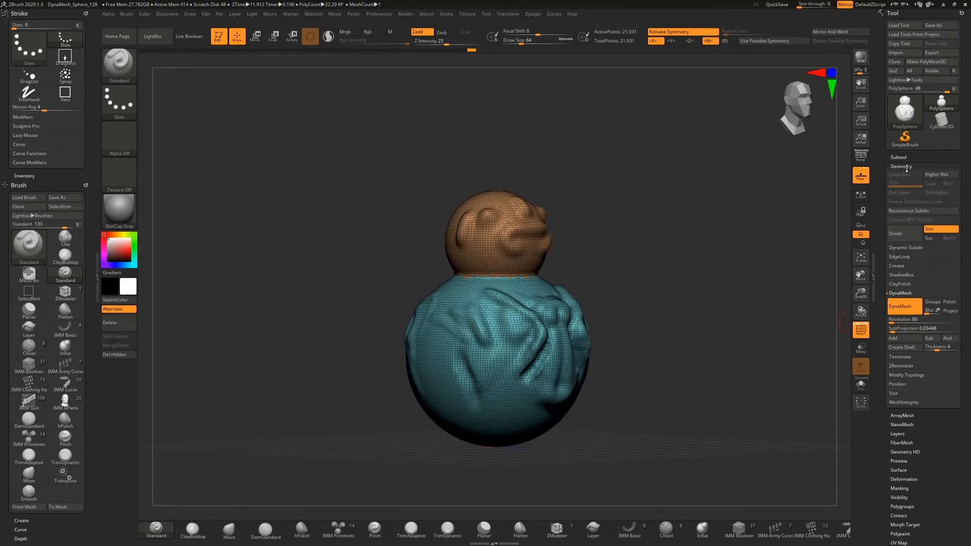
Open the ClayPolish options, hide the polyframe, and sculpt several rough symmetrical ClayBuildup strokes on the lower sphere
{"action": "left_click", "coordinate": [904, 284]}
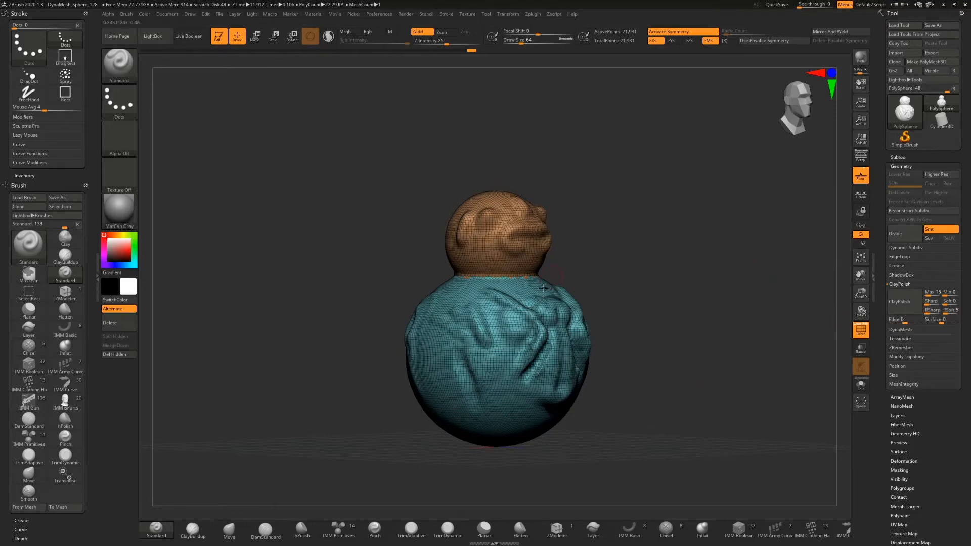
{"action": "left_click", "coordinate": [861, 330]}
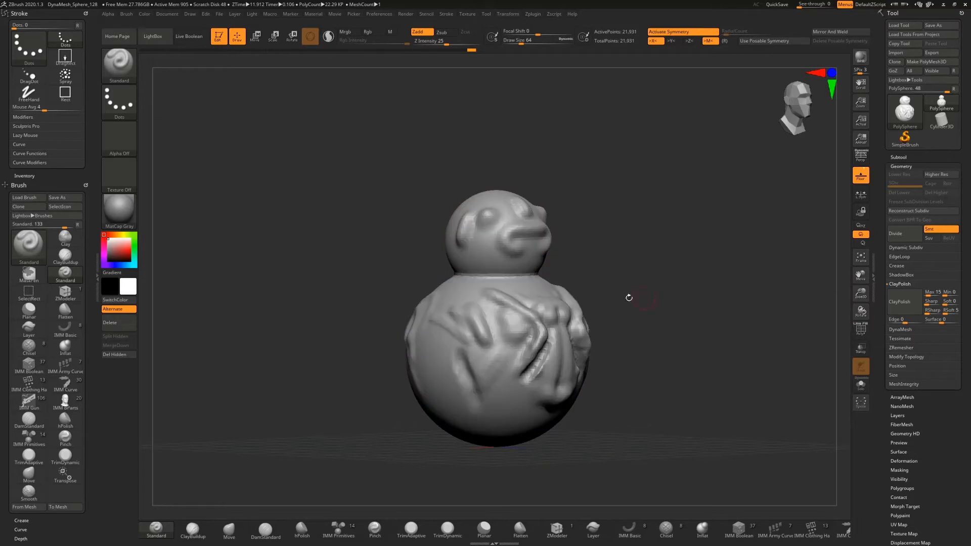
{"action": "left_click", "coordinate": [192, 528]}
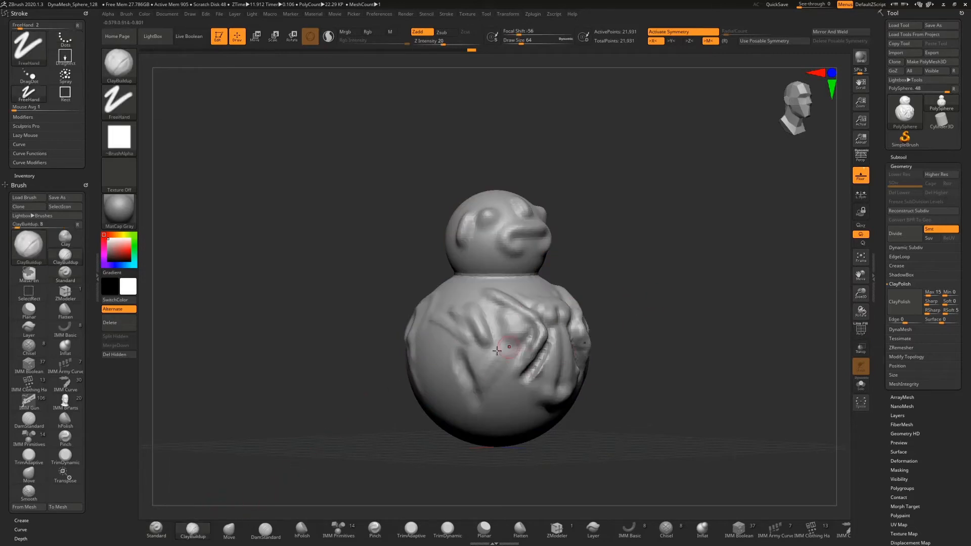
{"action": "mouse_move", "coordinate": [496, 381]}
{"action": "left_mouse_down"}
{"action": "mouse_move", "coordinate": [503, 356]}
{"action": "mouse_move", "coordinate": [478, 402]}
{"action": "mouse_move", "coordinate": [463, 345]}
{"action": "mouse_move", "coordinate": [494, 347]}
{"action": "mouse_move", "coordinate": [499, 323]}
{"action": "mouse_move", "coordinate": [472, 294]}
{"action": "mouse_move", "coordinate": [455, 298]}
{"action": "mouse_move", "coordinate": [471, 296]}
{"action": "left_mouse_up"}
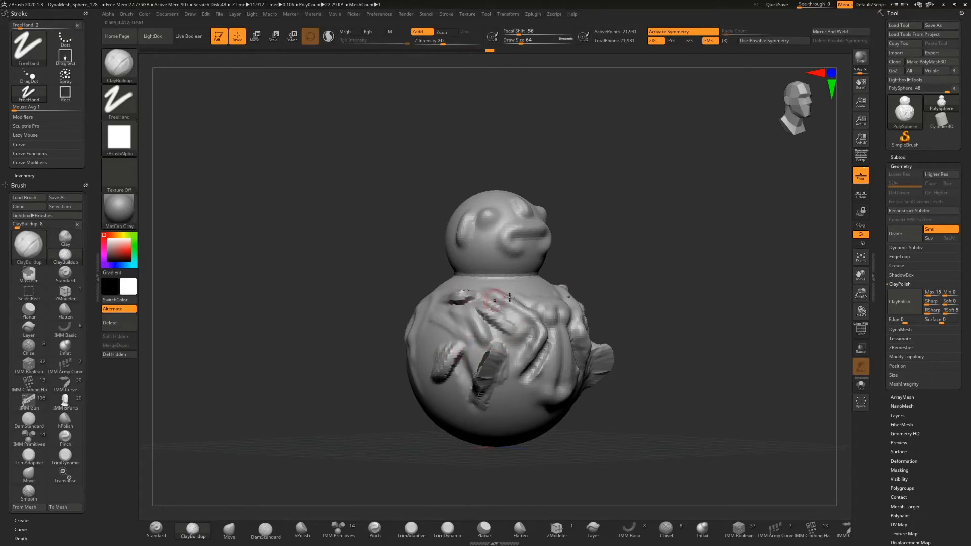
{"action": "mouse_move", "coordinate": [624, 252]}
{"action": "left_mouse_down"}
{"action": "mouse_move", "coordinate": [636, 267]}
{"action": "mouse_move", "coordinate": [536, 284]}
{"action": "left_mouse_up"}
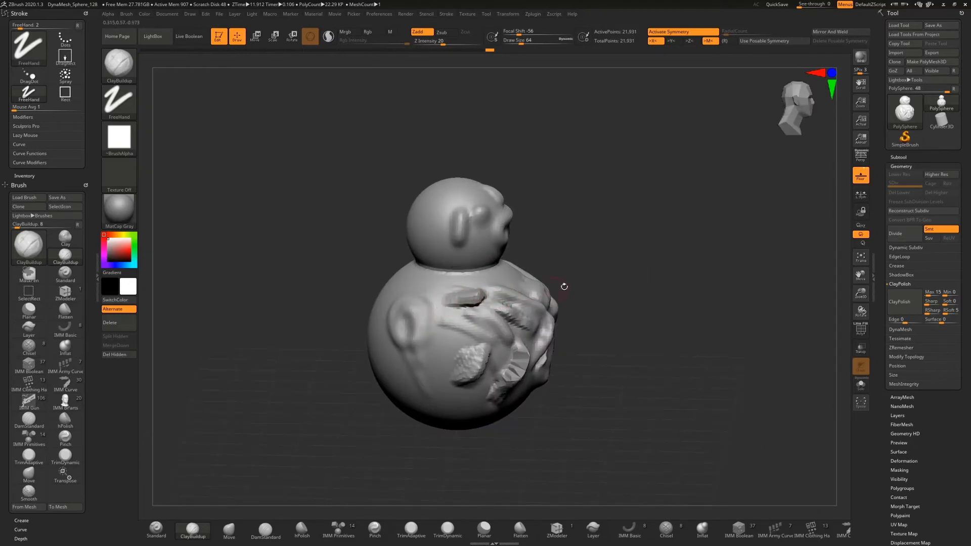
{"action": "left_click_drag", "start_coordinate": [564, 281], "coordinate": [688, 268]}
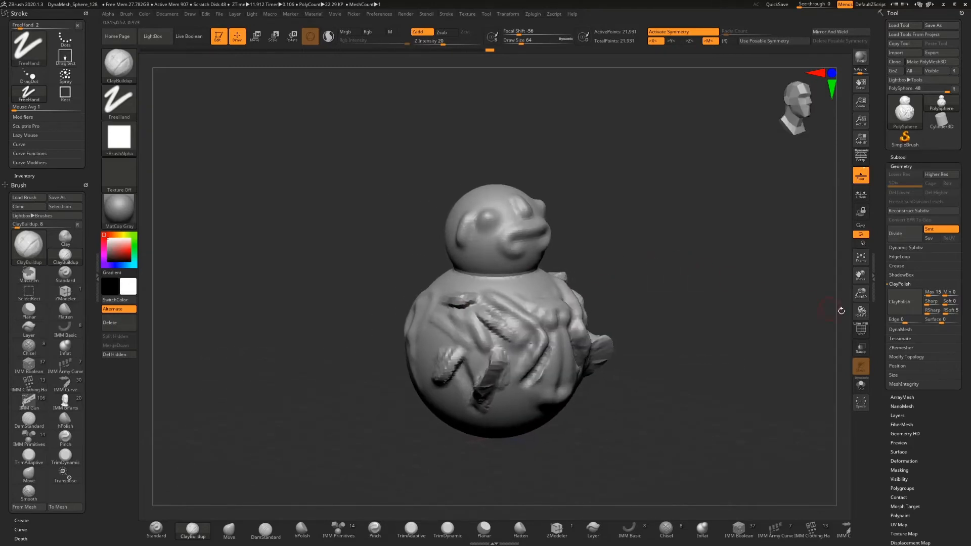
Apply ClayPolish to the model with a maximum curvature of 15 and check the result from the front
{"action": "left_click", "coordinate": [910, 305]}
{"action": "left_click_drag", "start_coordinate": [747, 281], "coordinate": [702, 288]}
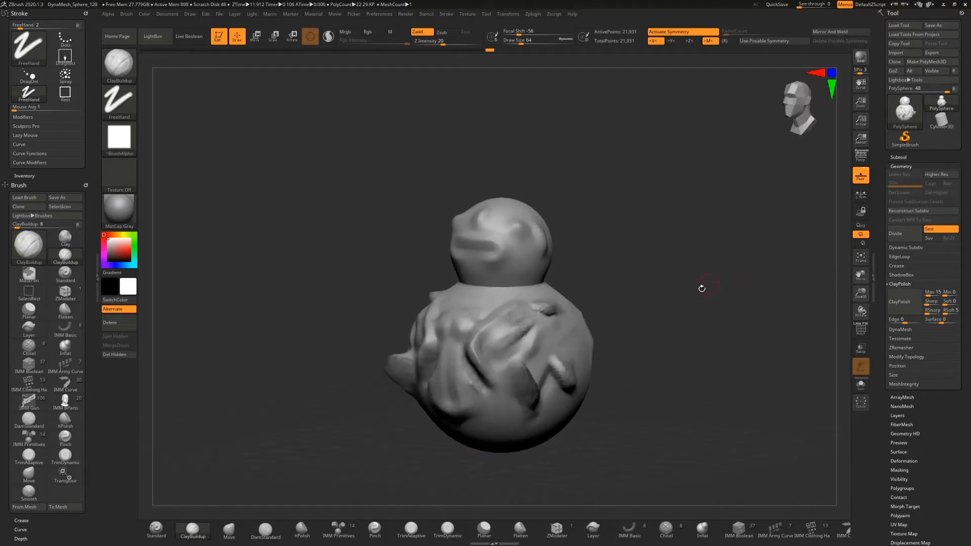
{"action": "left_click_drag", "start_coordinate": [662, 316], "coordinate": [642, 299], "text": "shift"}
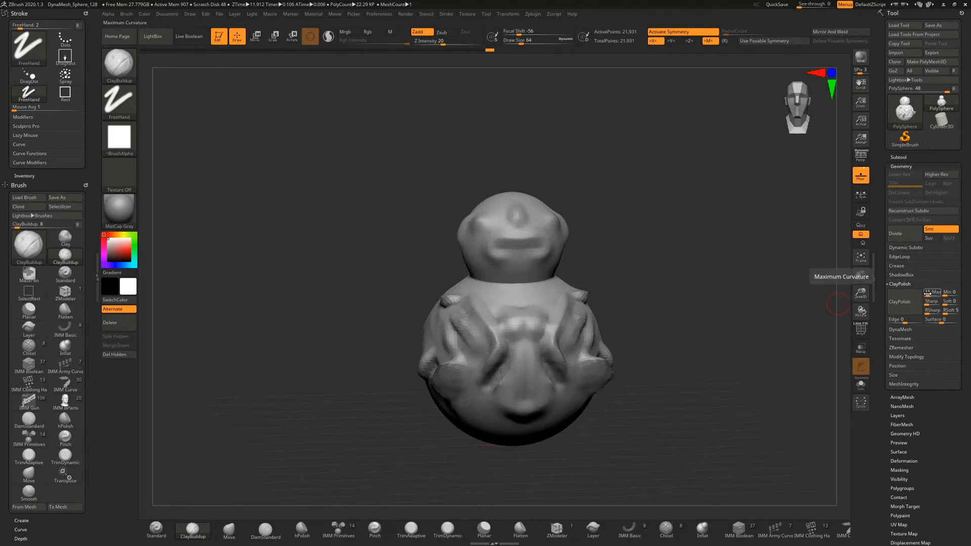
Set ClayPolish's maximum curvature to 1 and apply the polish to the model again
{"action": "left_click_drag", "start_coordinate": [927, 296], "coordinate": [924, 296]}
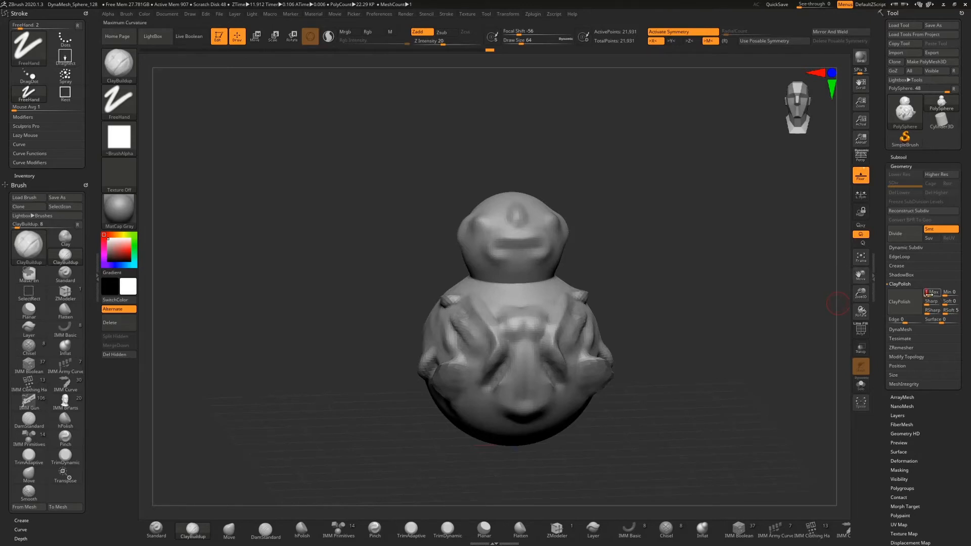
{"action": "left_click", "coordinate": [897, 305]}
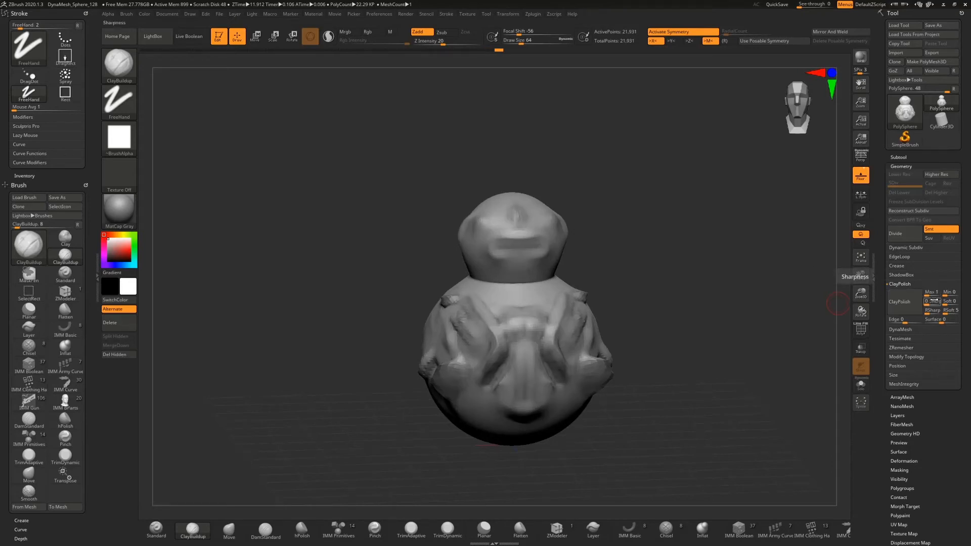
{"action": "mouse_move", "coordinate": [700, 324]}
{"action": "left_mouse_down"}
{"action": "mouse_move", "coordinate": [706, 339]}
{"action": "mouse_move", "coordinate": [703, 328]}
{"action": "mouse_move", "coordinate": [661, 328]}
{"action": "left_mouse_up"}
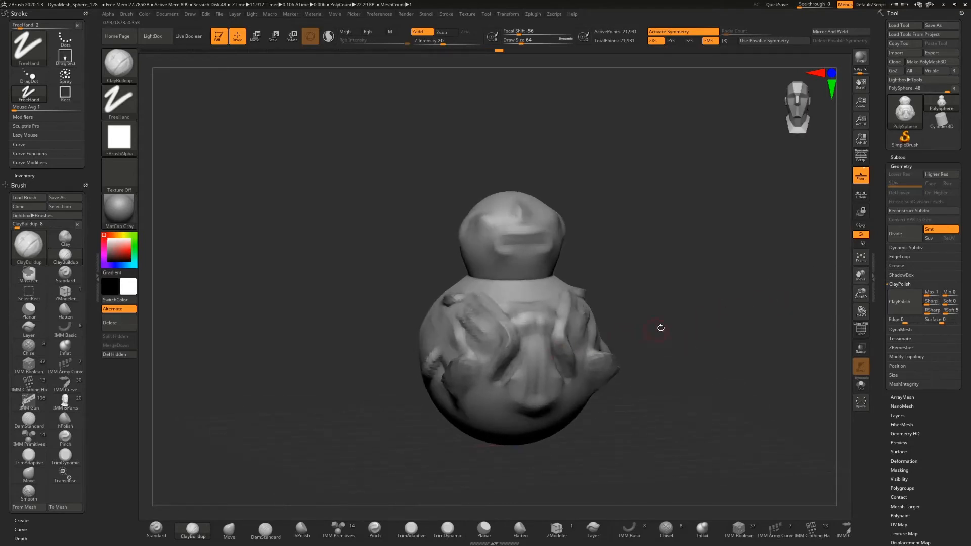
Look over the Crease and EdgeLoop options of the geometry settings, and collapse them again
{"action": "left_click", "coordinate": [913, 276]}
{"action": "left_click", "coordinate": [901, 266]}
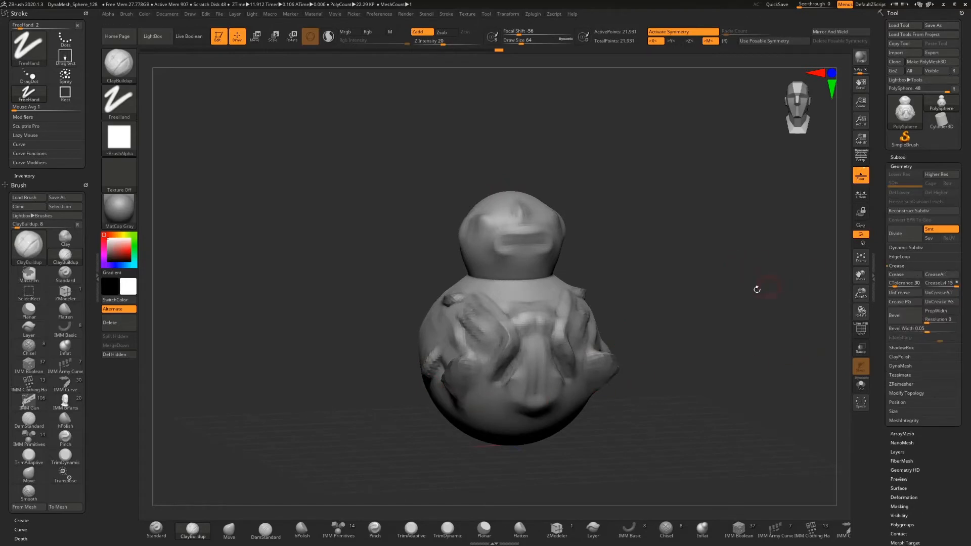
{"action": "left_click_drag", "start_coordinate": [722, 314], "coordinate": [705, 325]}
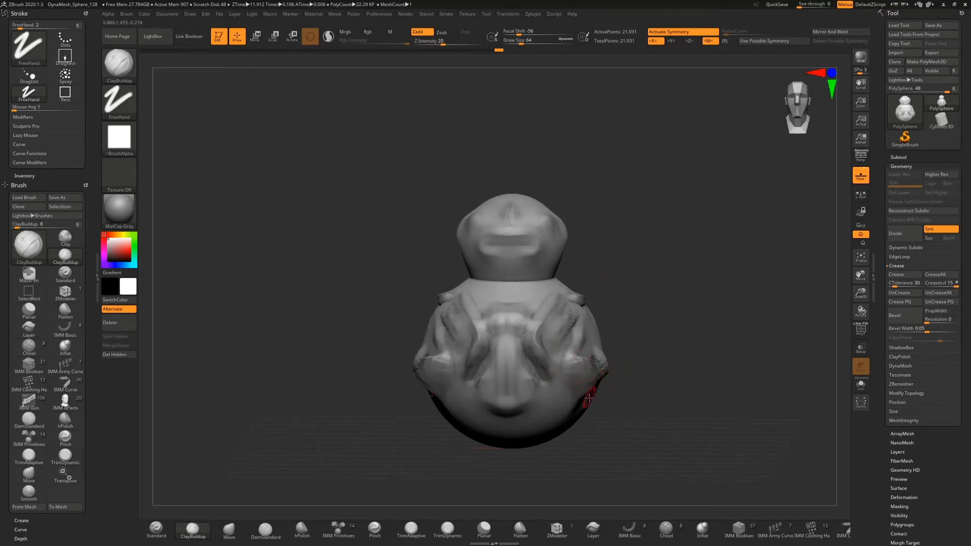
{"action": "left_click", "coordinate": [905, 267]}
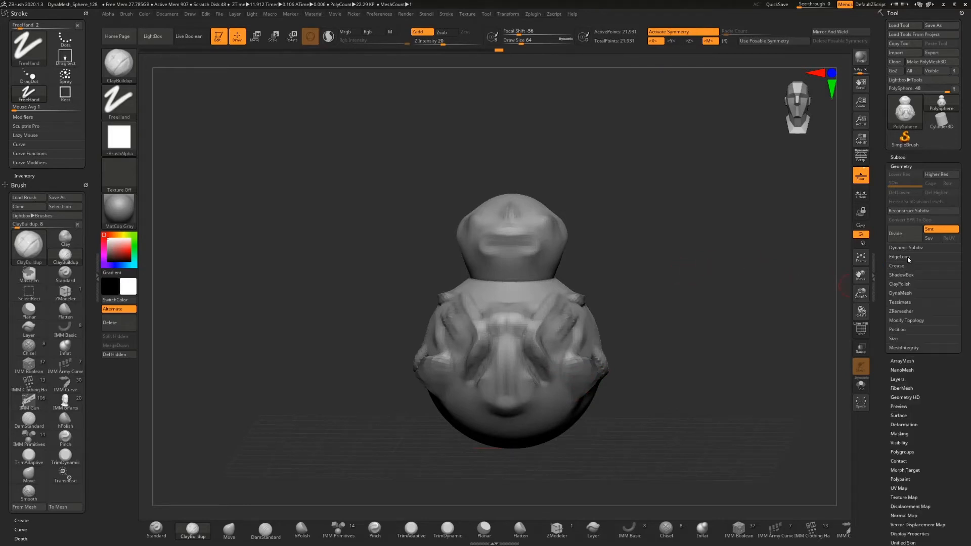
{"action": "left_click", "coordinate": [908, 258]}
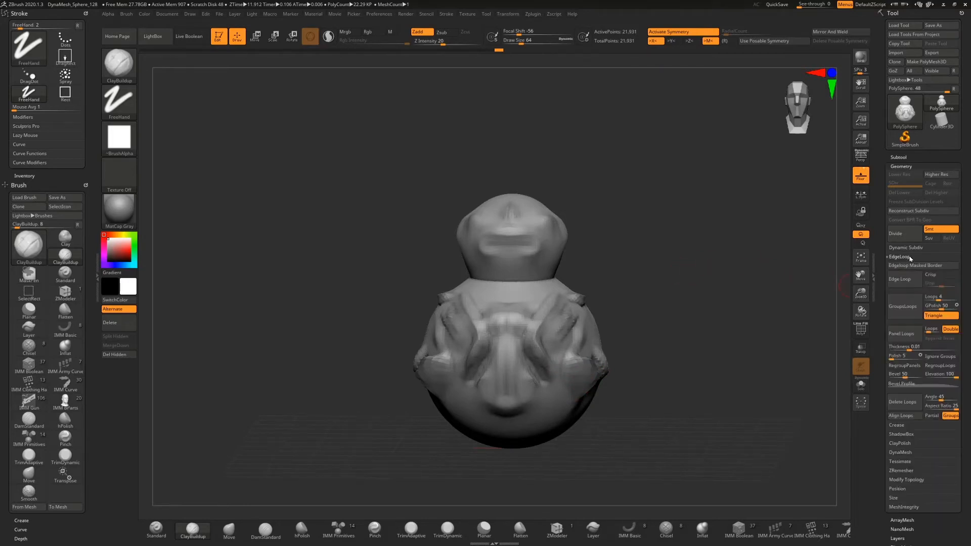
{"action": "left_click", "coordinate": [898, 258]}
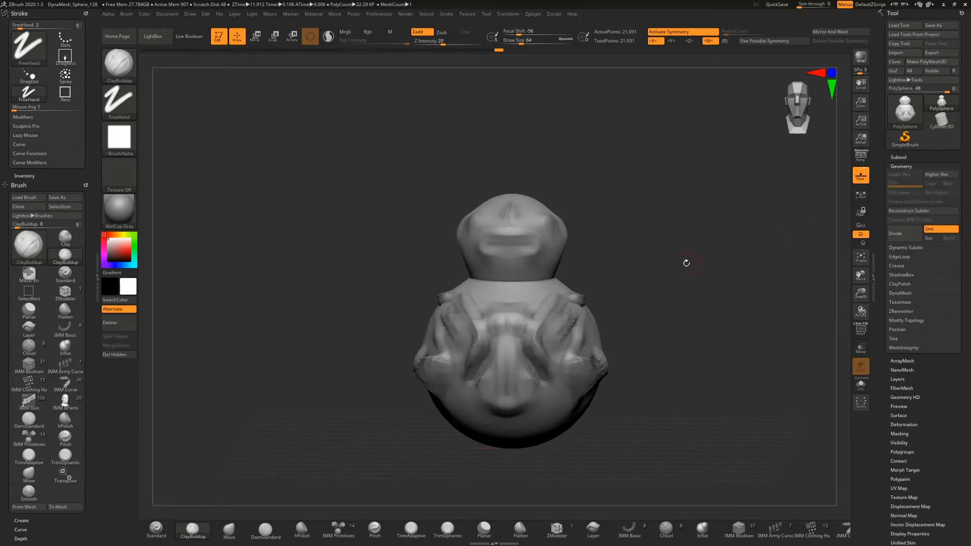
Show the polyframe and examine the polished mesh from the side
{"action": "mouse_move", "coordinate": [683, 259]}
{"action": "left_mouse_down"}
{"action": "mouse_move", "coordinate": [690, 275]}
{"action": "mouse_move", "coordinate": [706, 255]}
{"action": "left_mouse_up"}
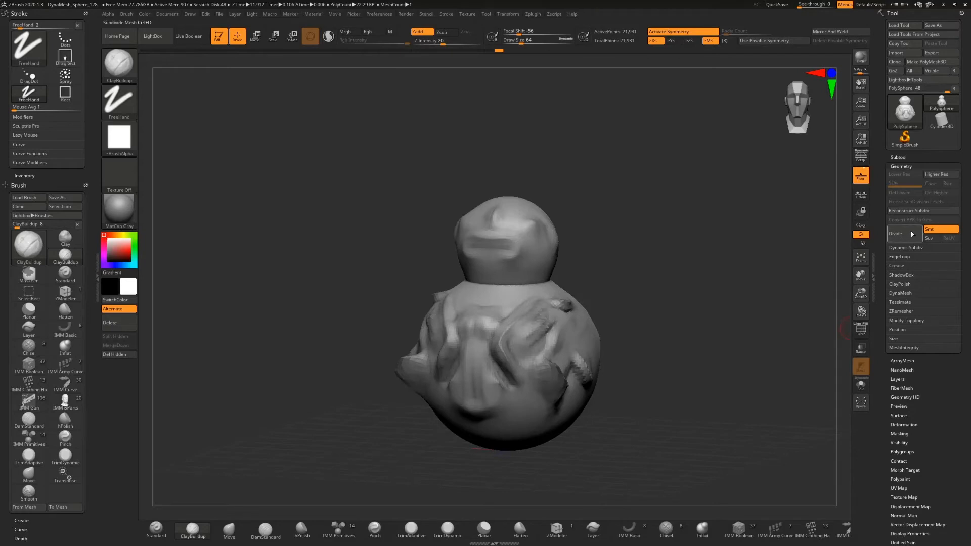
{"action": "left_click", "coordinate": [862, 330]}
{"action": "left_click_drag", "start_coordinate": [744, 258], "coordinate": [707, 256]}
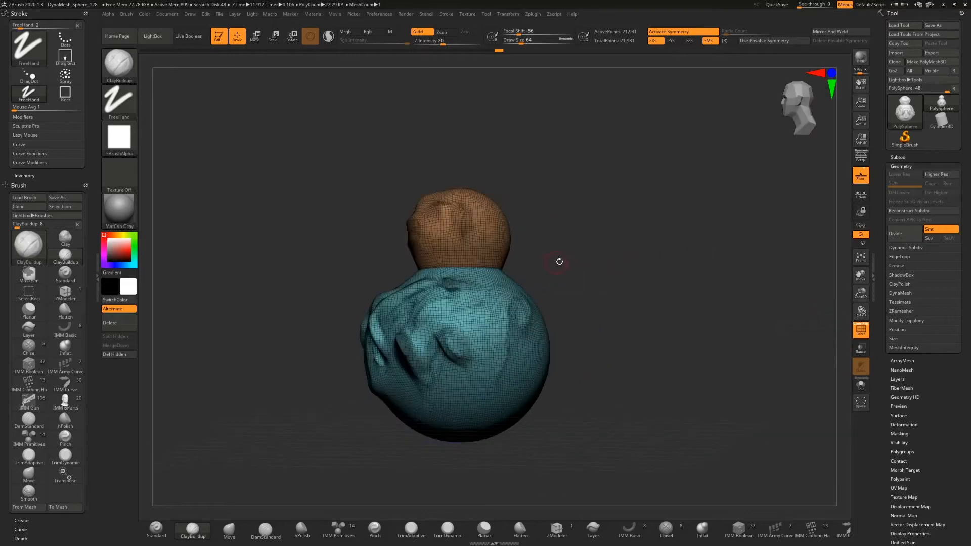
Turn off DynaMesh for the merged head-and-body model
{"action": "left_click_drag", "start_coordinate": [560, 261], "coordinate": [495, 296]}
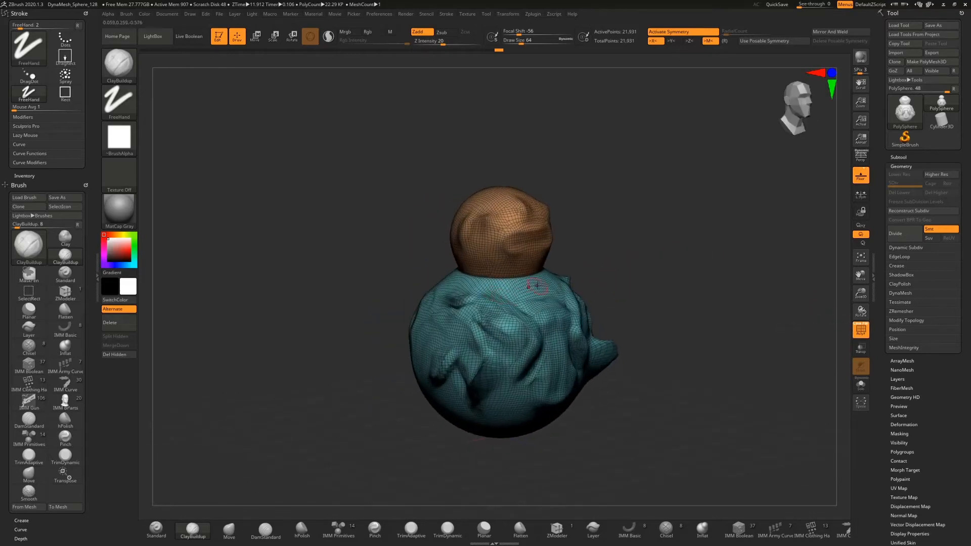
{"action": "left_click", "coordinate": [909, 232]}
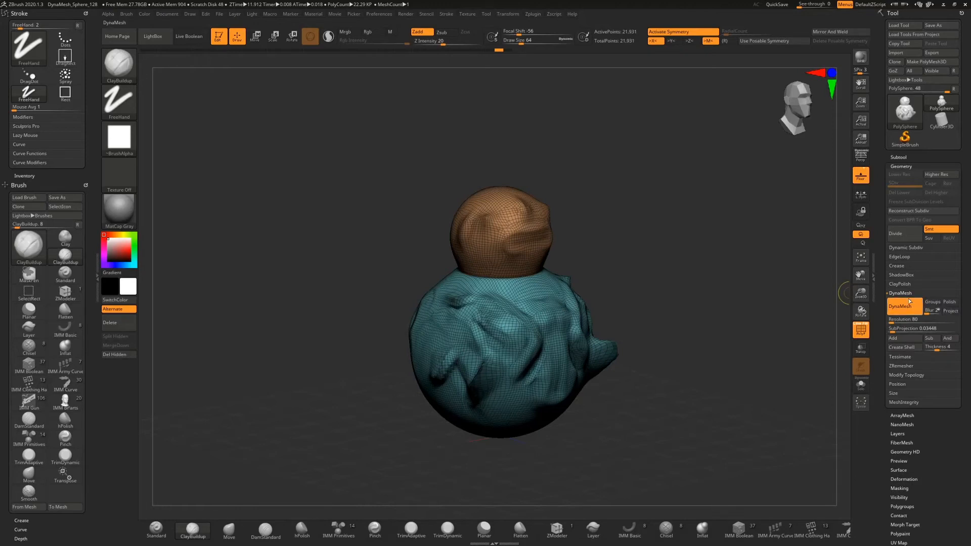
{"action": "left_click", "coordinate": [899, 309]}
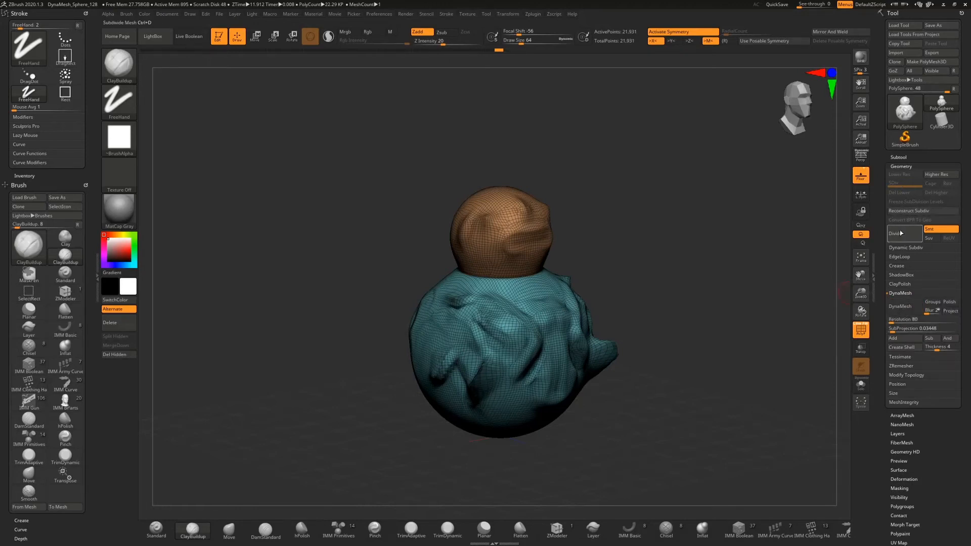
Divide the mesh, accept Dynamic Subdiv when raising the resolution, and divide the mesh again
{"action": "left_click", "coordinate": [903, 233]}
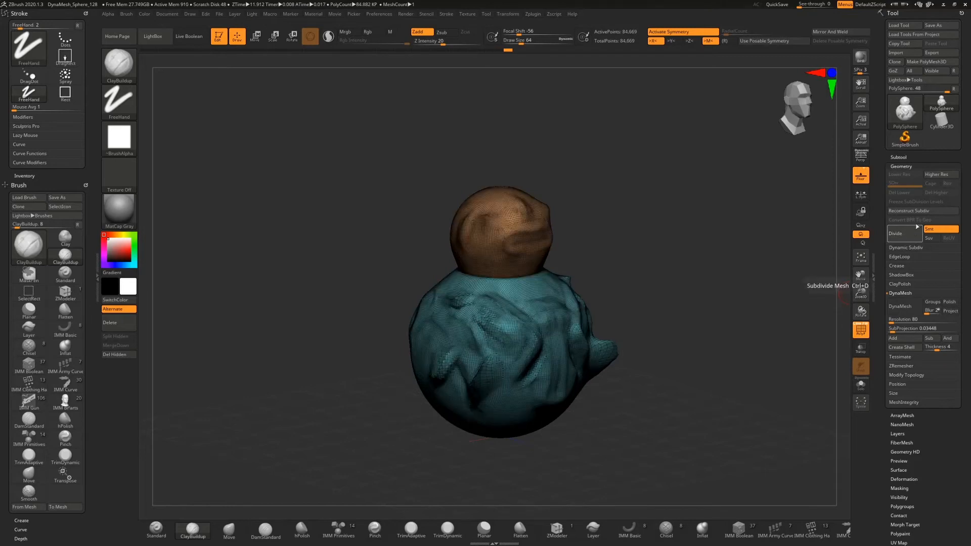
{"action": "left_click", "coordinate": [938, 175]}
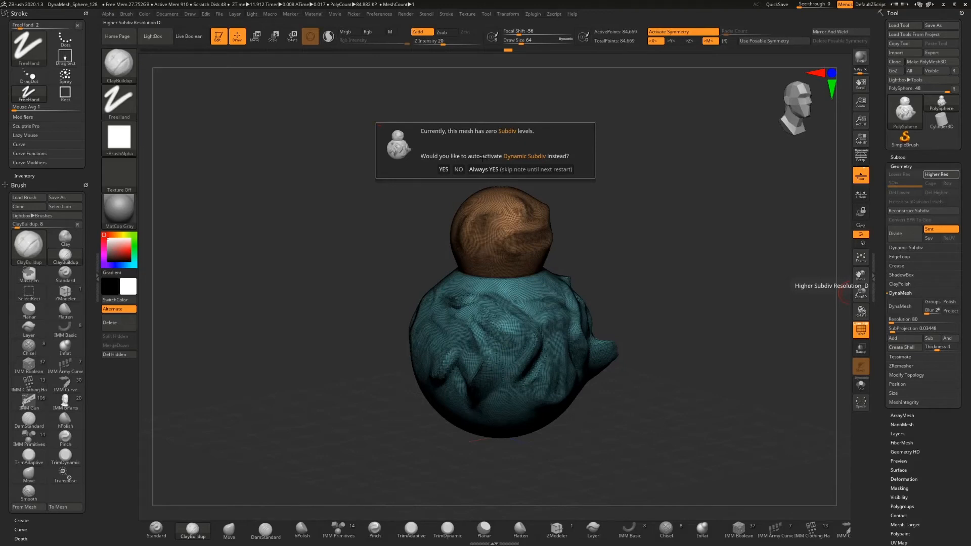
{"action": "left_click", "coordinate": [444, 169]}
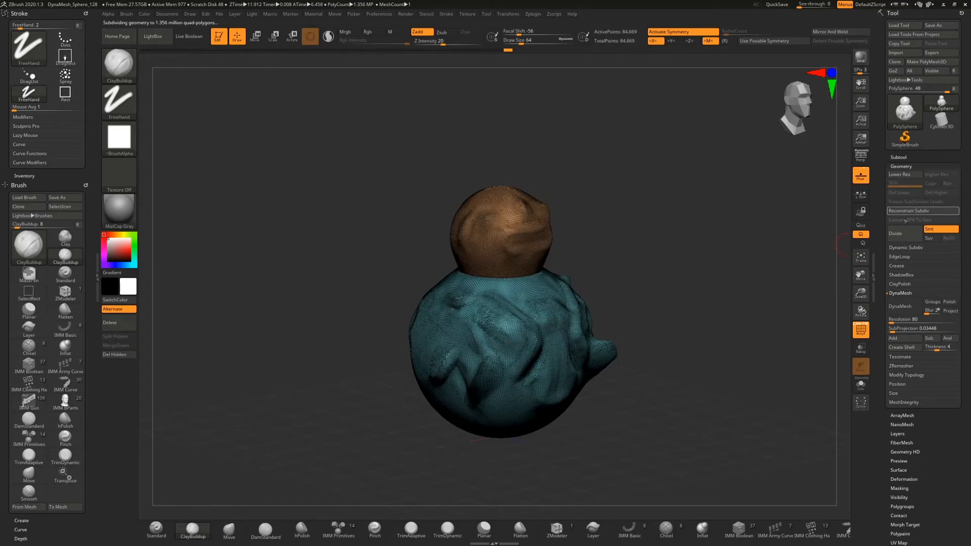
{"action": "left_click", "coordinate": [905, 236]}
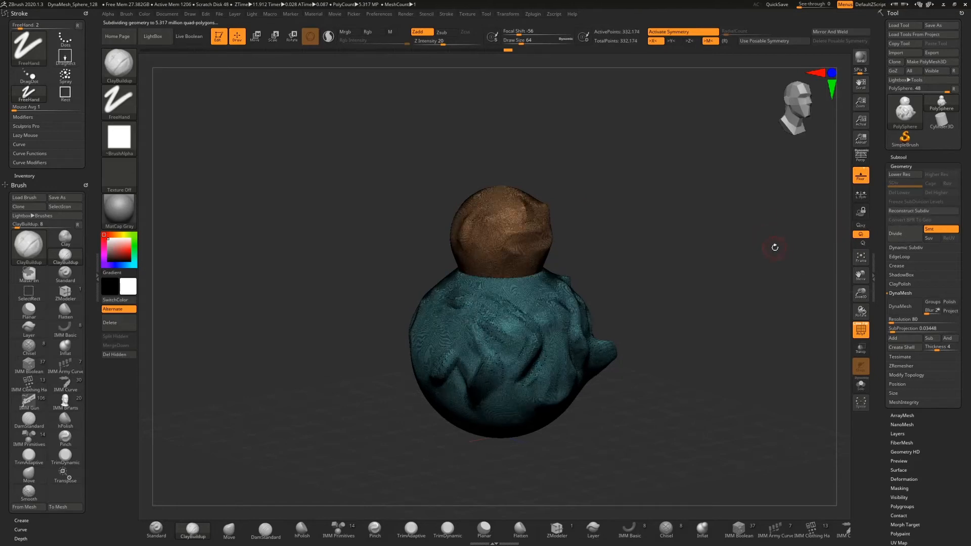
Revert the divisions so the model is back at its base resolution, and check its polyframe
{"action": "key", "text": "shift+d"}
{"action": "key", "text": "shift+d"}
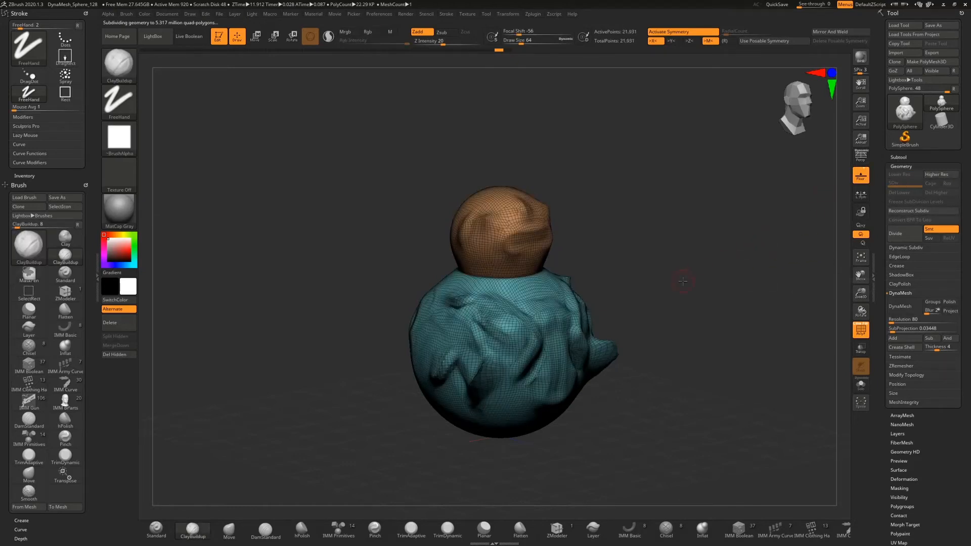
{"action": "mouse_move", "coordinate": [683, 281]}
{"action": "left_mouse_down"}
{"action": "mouse_move", "coordinate": [642, 271]}
{"action": "mouse_move", "coordinate": [668, 283]}
{"action": "left_mouse_up"}
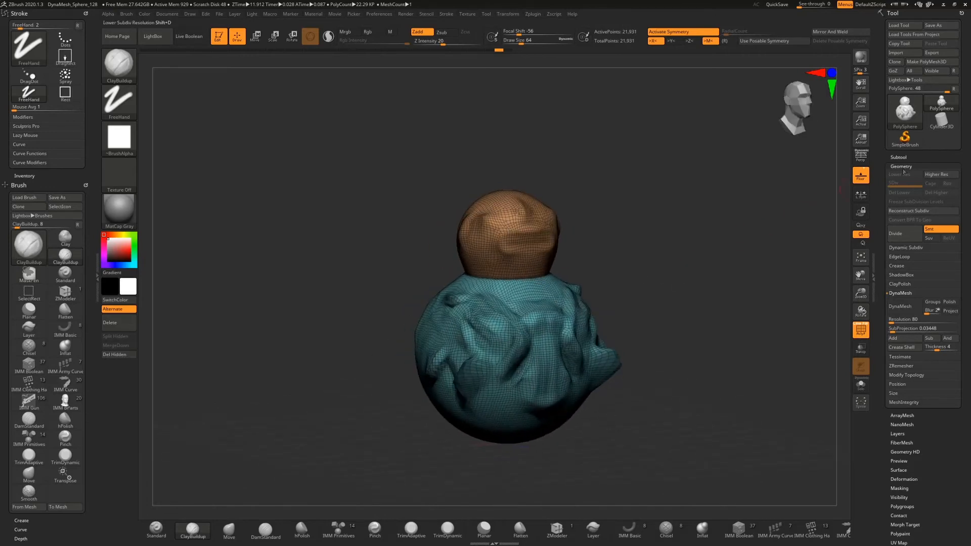
Look over the tool's Subtool and Geometry settings, and open the Polygroups options
{"action": "left_click", "coordinate": [904, 169]}
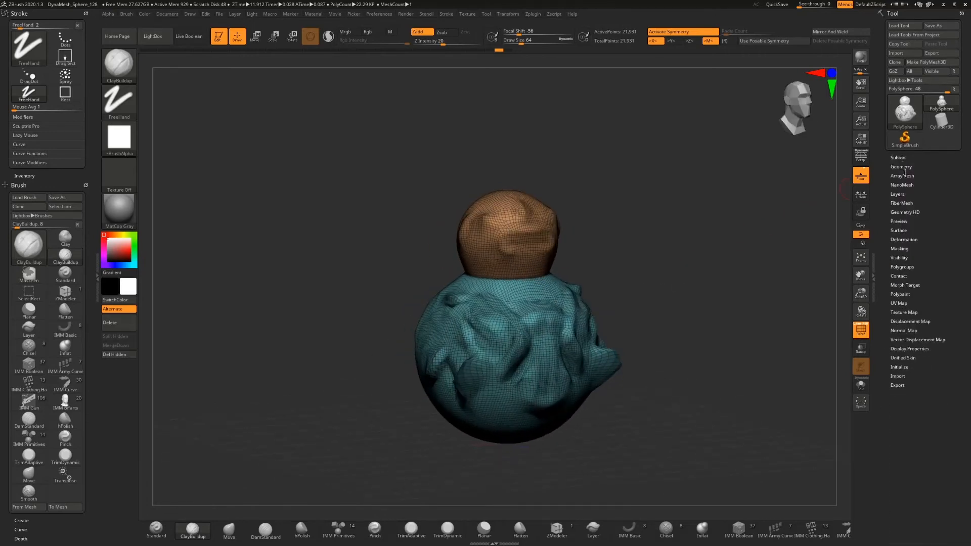
{"action": "left_click", "coordinate": [899, 157]}
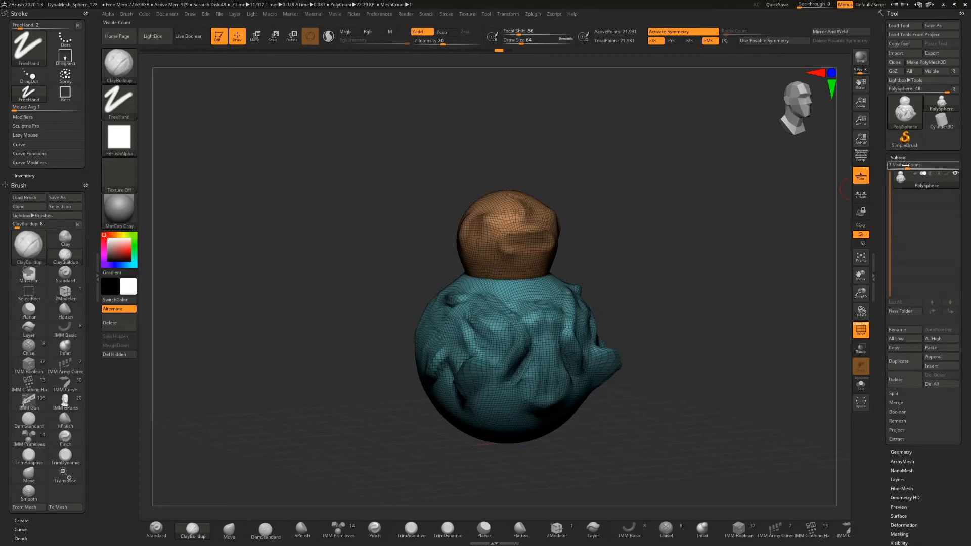
{"action": "mouse_move", "coordinate": [901, 181]}
{"action": "left_click", "coordinate": [902, 453]}
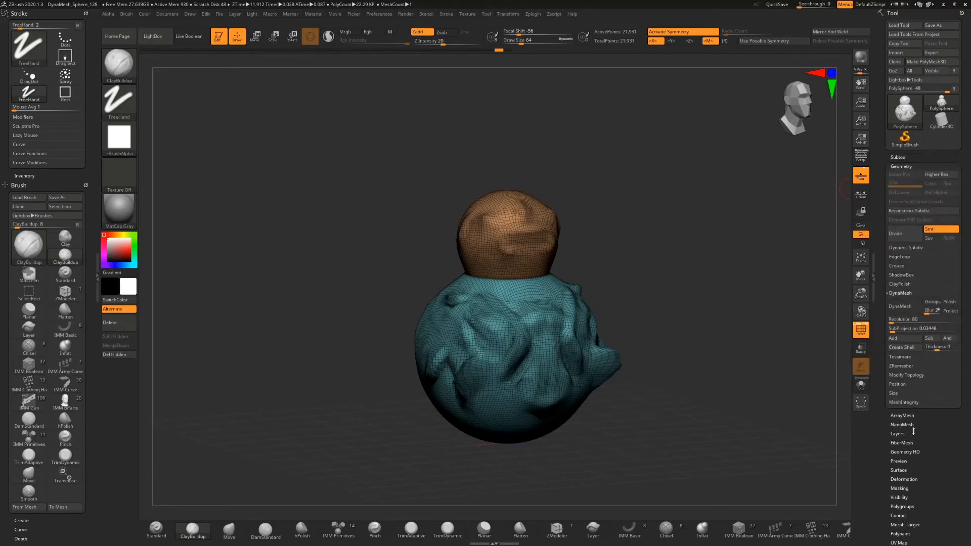
{"action": "left_click", "coordinate": [905, 302]}
{"action": "left_click", "coordinate": [912, 507]}
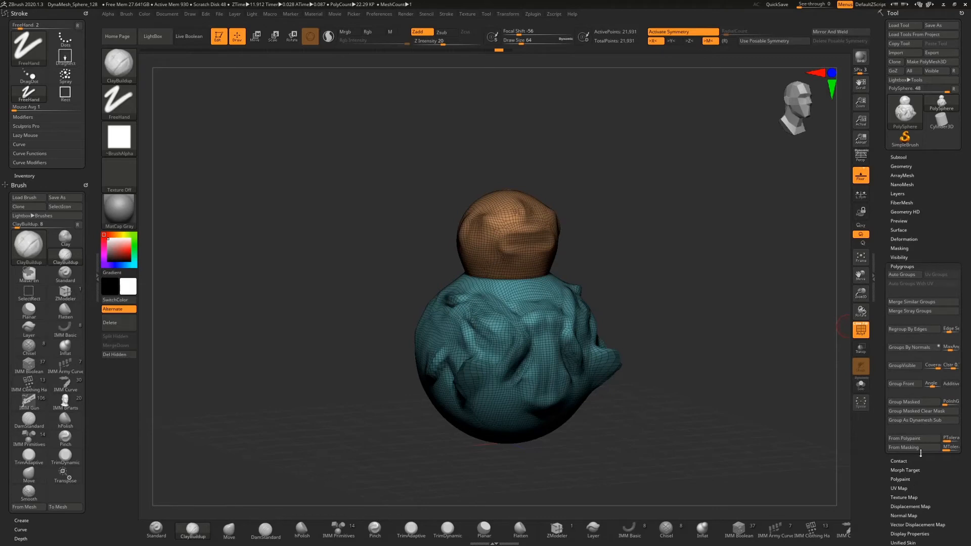
Look over the Geometry and Deformation settings, and return to the Polygroups options
{"action": "left_click", "coordinate": [910, 166]}
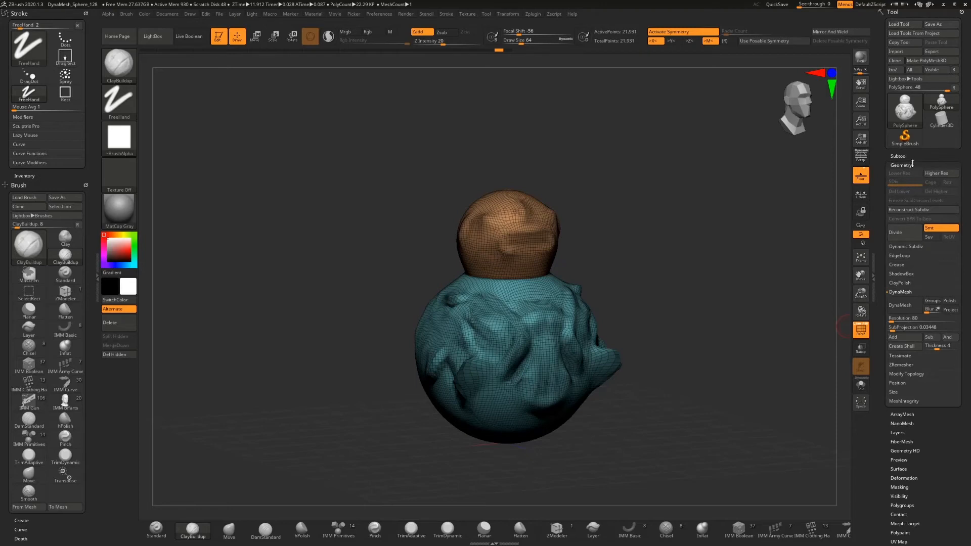
{"action": "left_click", "coordinate": [910, 165]}
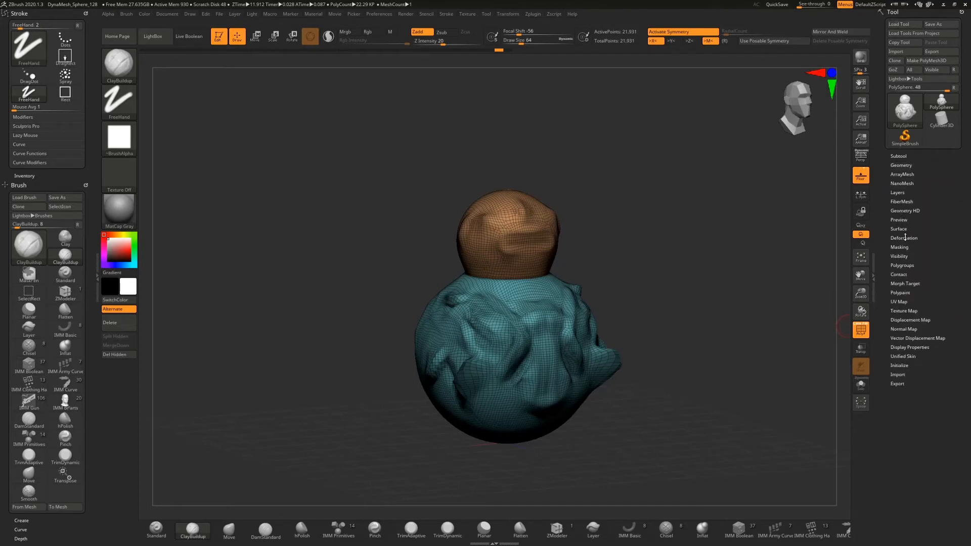
{"action": "left_click", "coordinate": [905, 238]}
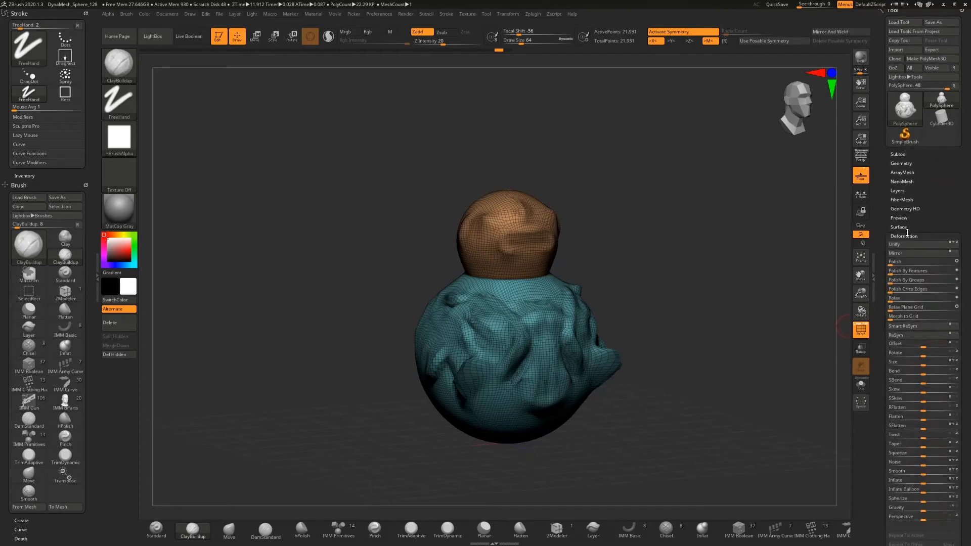
{"action": "left_click", "coordinate": [905, 237]}
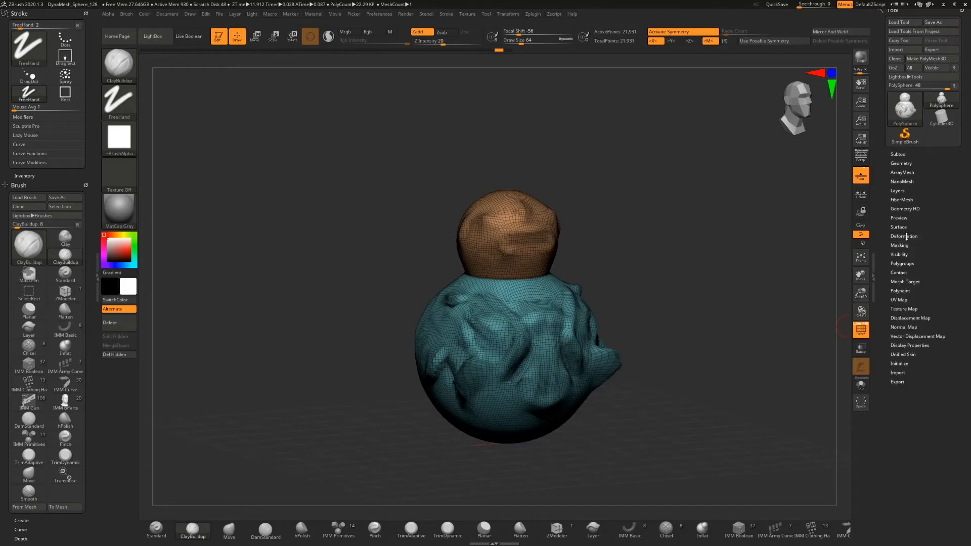
{"action": "left_click", "coordinate": [911, 263]}
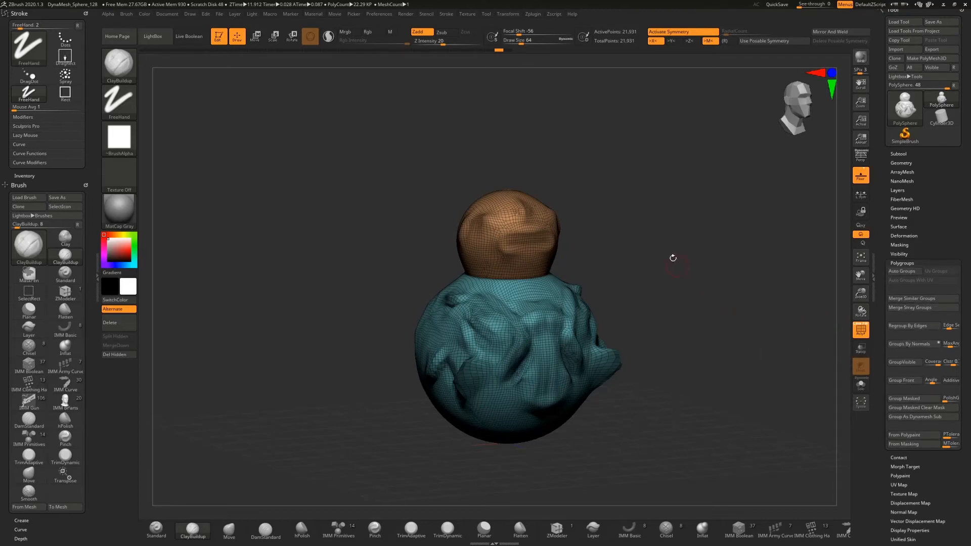
Examine the separate polygroups of the head and body from slightly different angles
{"action": "left_click_drag", "start_coordinate": [673, 258], "coordinate": [629, 258]}
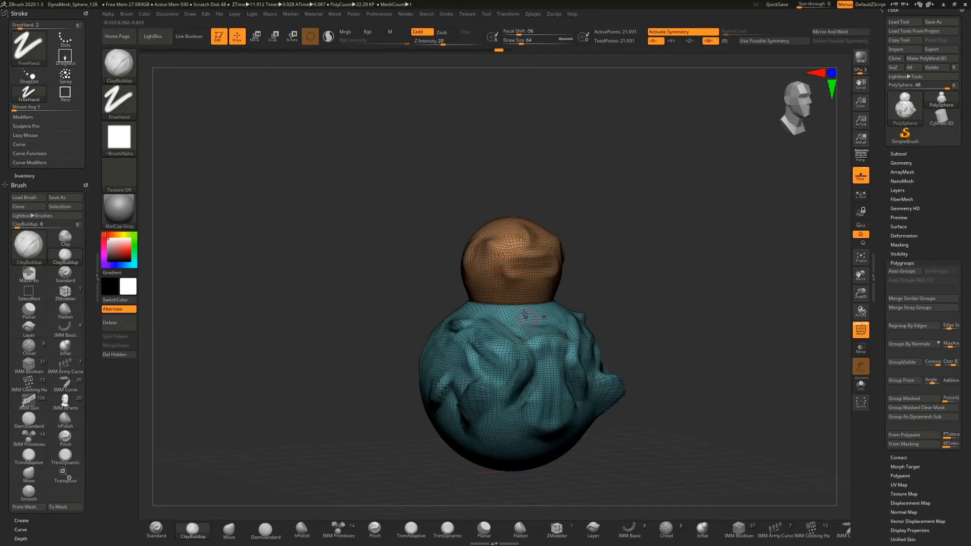
{"action": "mouse_move", "coordinate": [626, 250]}
{"action": "left_mouse_down"}
{"action": "mouse_move", "coordinate": [611, 258]}
{"action": "mouse_move", "coordinate": [629, 258]}
{"action": "mouse_move", "coordinate": [607, 251]}
{"action": "left_mouse_up"}
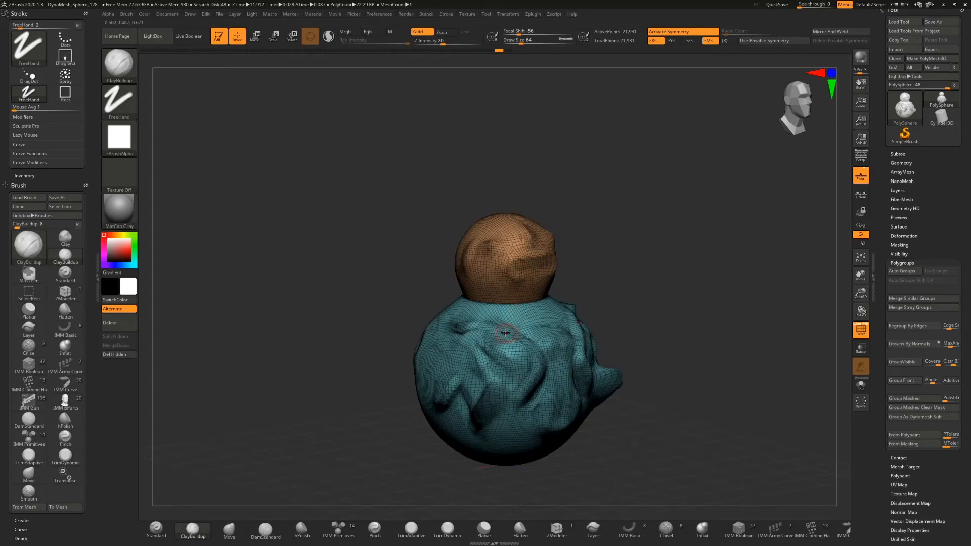
{"action": "left_click_drag", "start_coordinate": [592, 252], "coordinate": [563, 245]}
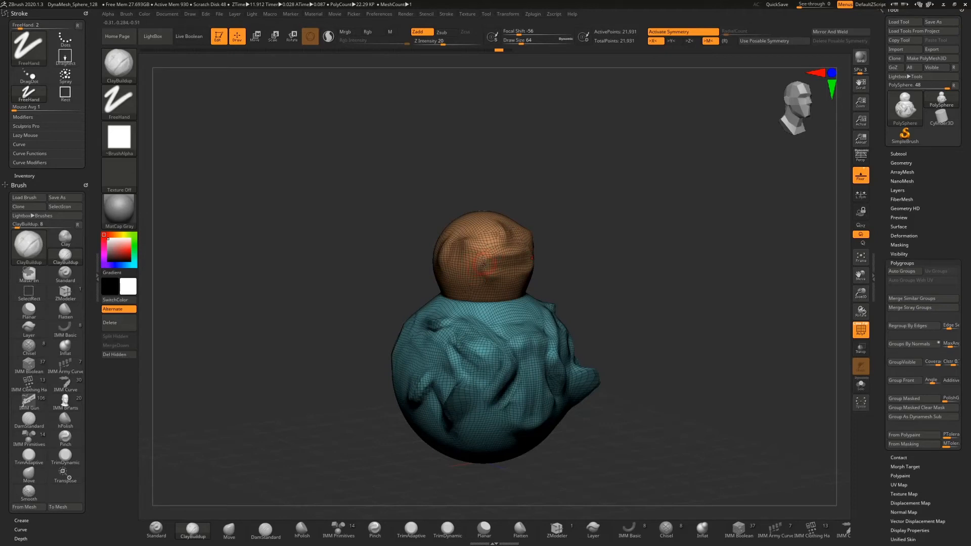
{"action": "key", "text": "ctrl"}
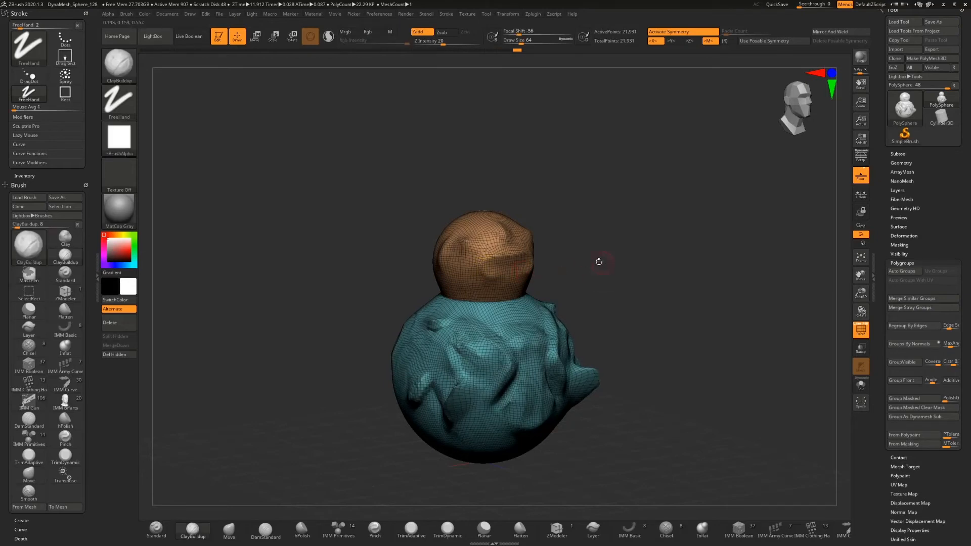
{"action": "left_click_drag", "start_coordinate": [597, 260], "coordinate": [599, 277], "text": "alt"}
{"action": "key", "text": "ctrl"}
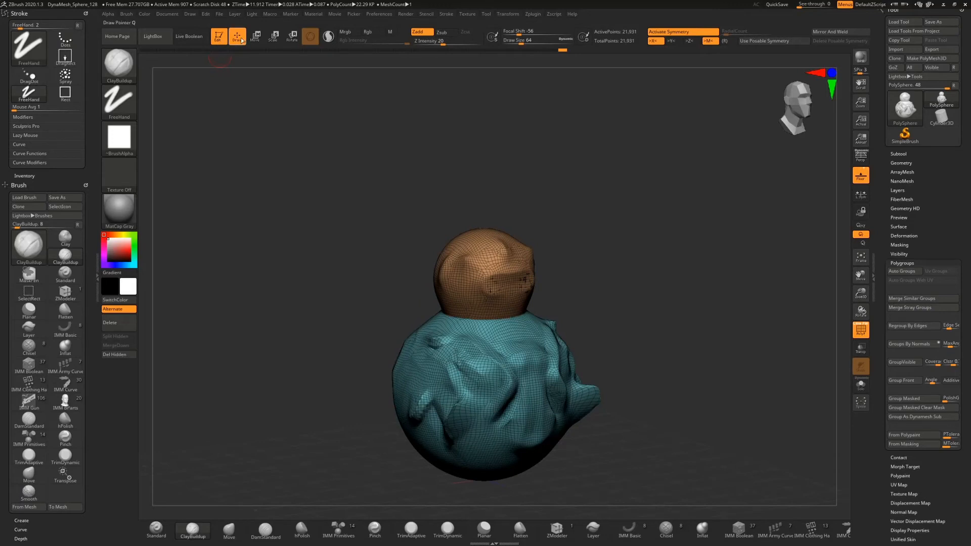
Try the Move gizmo on the model's head and return to Draw mode
{"action": "left_click", "coordinate": [256, 40]}
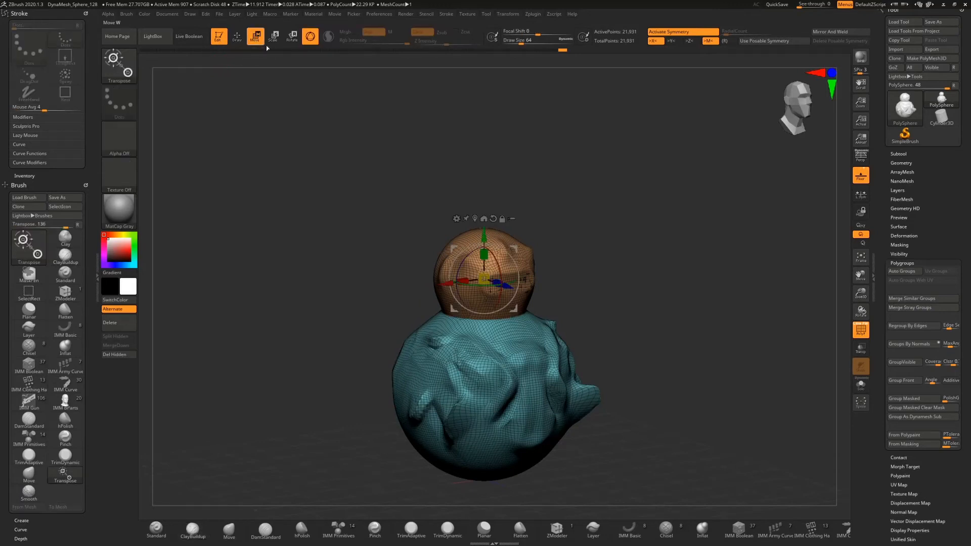
{"action": "left_click", "coordinate": [508, 265]}
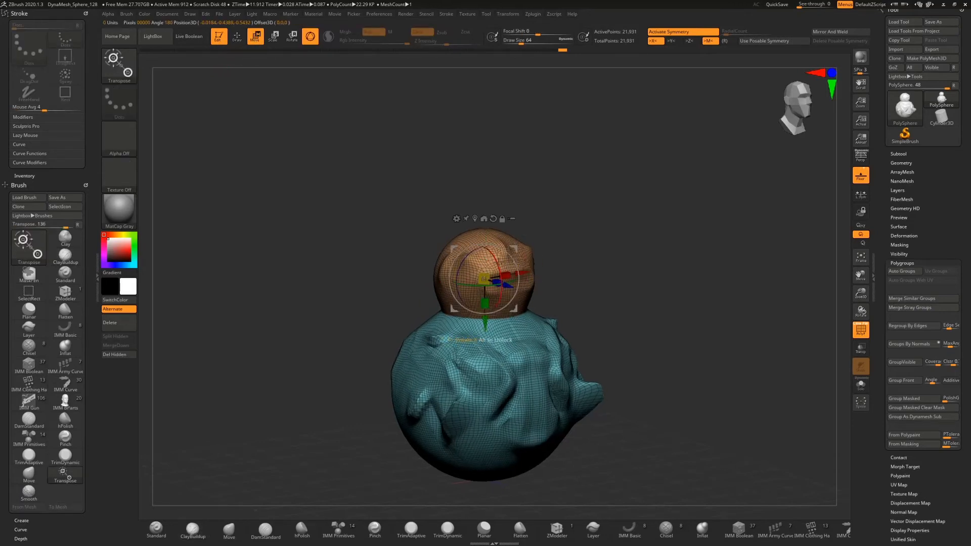
{"action": "left_click", "coordinate": [236, 39]}
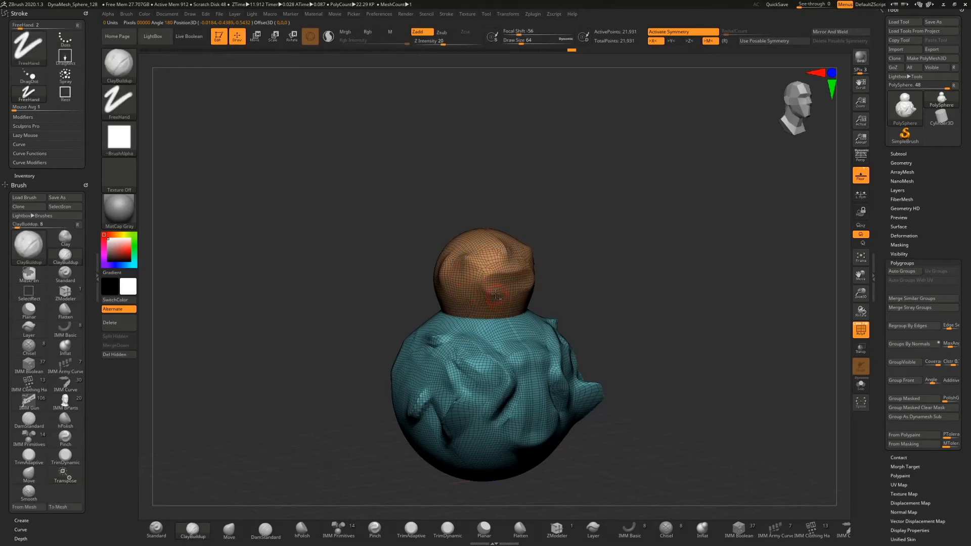
With the ZModeler brush active, isolate the head's polygroup, swap visibility to the body, and show the whole model again
{"action": "key", "text": "shift"}
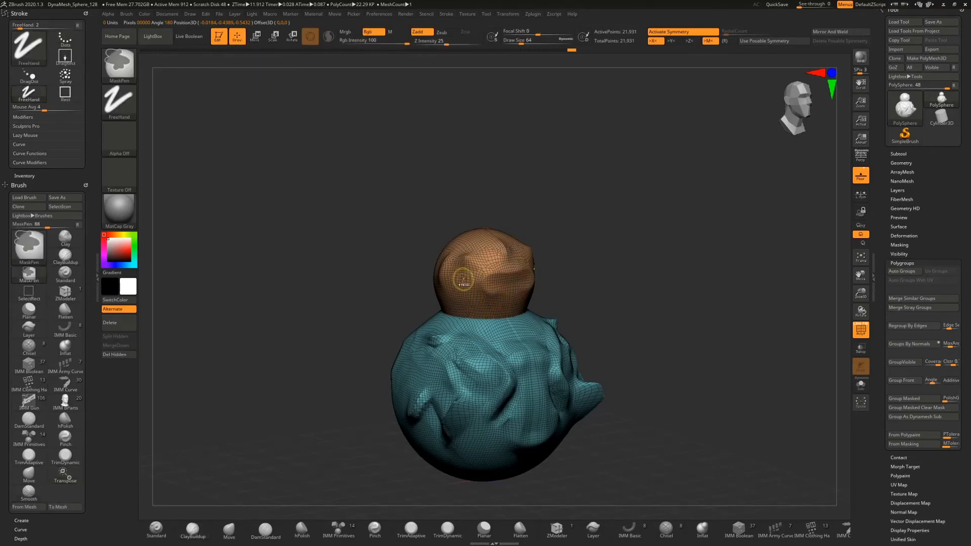
{"action": "left_click", "coordinate": [558, 531]}
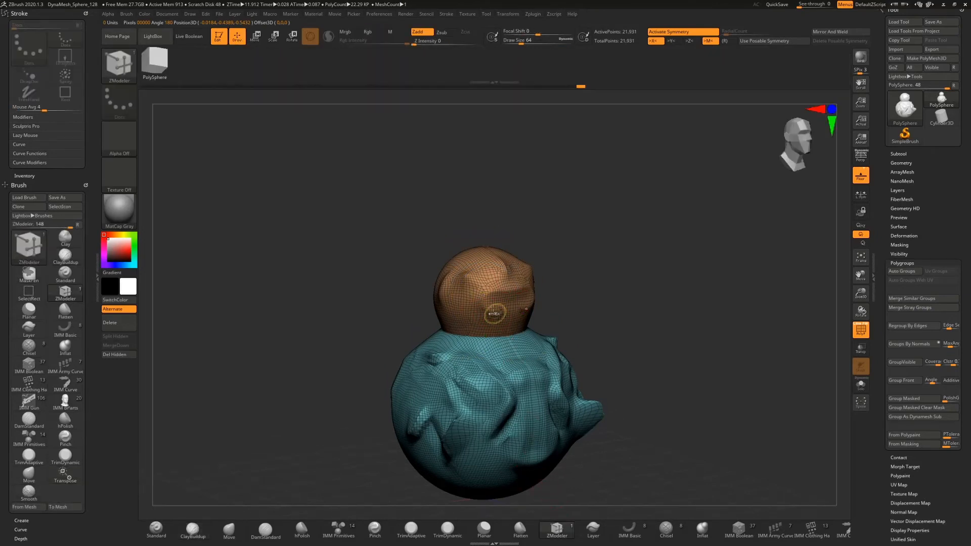
{"action": "key", "text": "ctrl"}
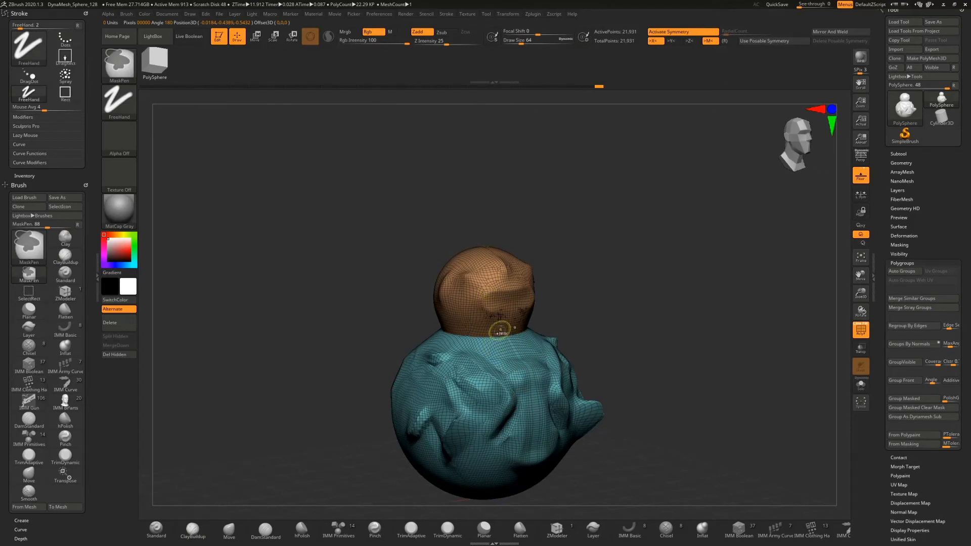
{"action": "key", "text": "ctrl+shift"}
{"action": "left_click", "coordinate": [500, 306], "text": "ctrl+shift"}
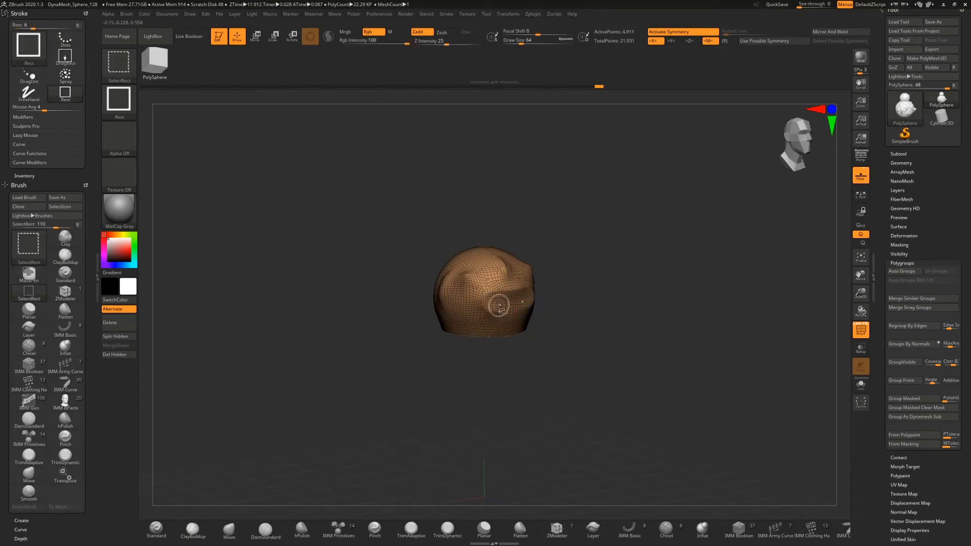
{"action": "left_click", "coordinate": [507, 309], "text": "ctrl+shift"}
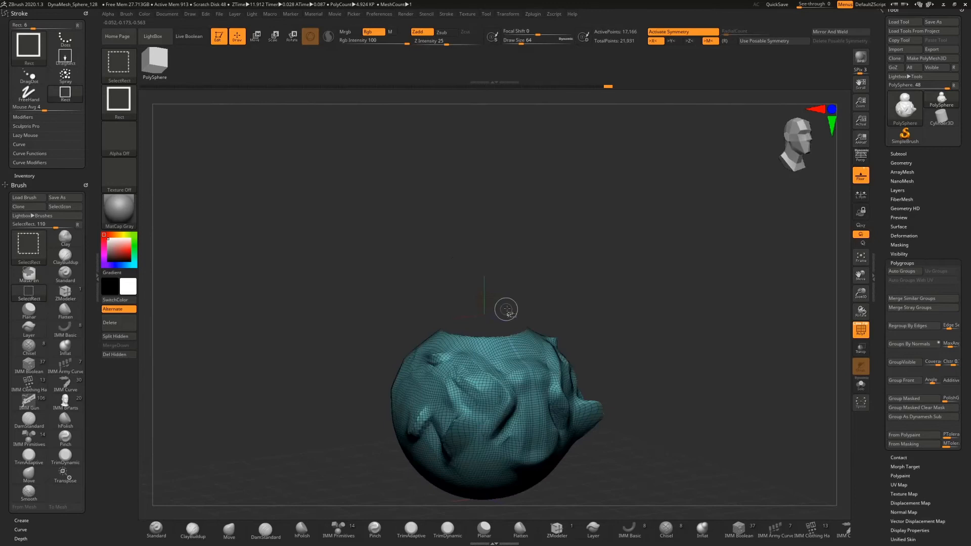
{"action": "left_click", "coordinate": [576, 295], "text": "ctrl+shift"}
{"action": "key", "text": "ctrl"}
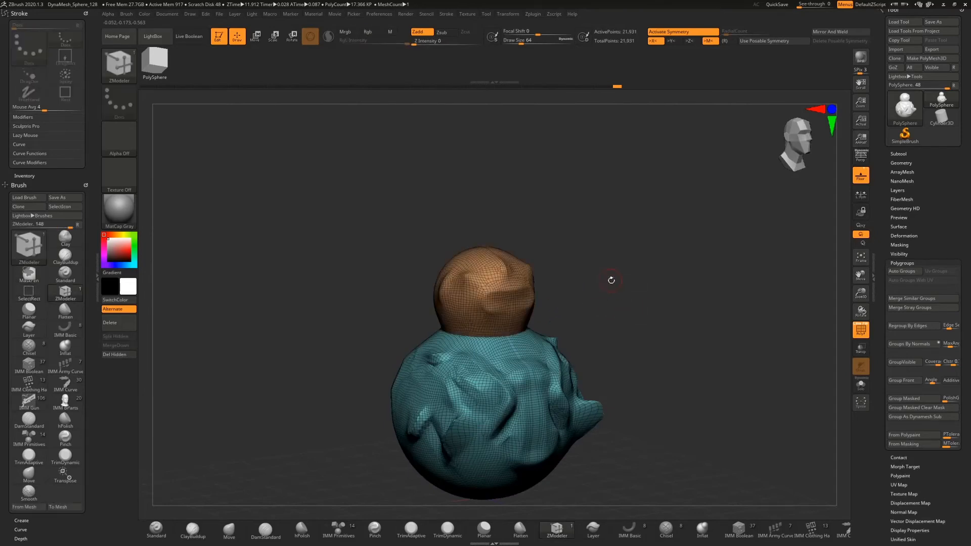
Turn the model to the front to inspect the head and body polygroups
{"action": "key", "text": "ctrl+shift"}
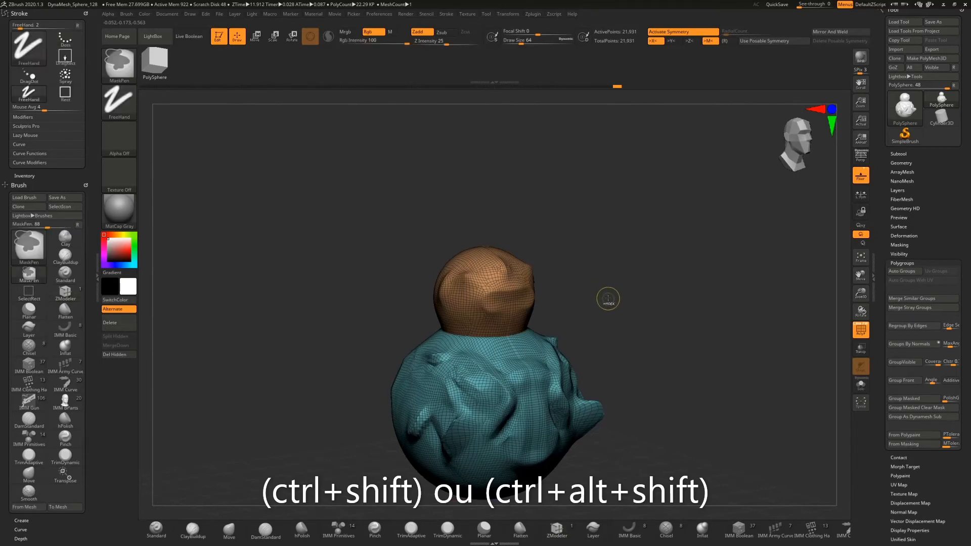
{"action": "key", "text": "ctrl+shift"}
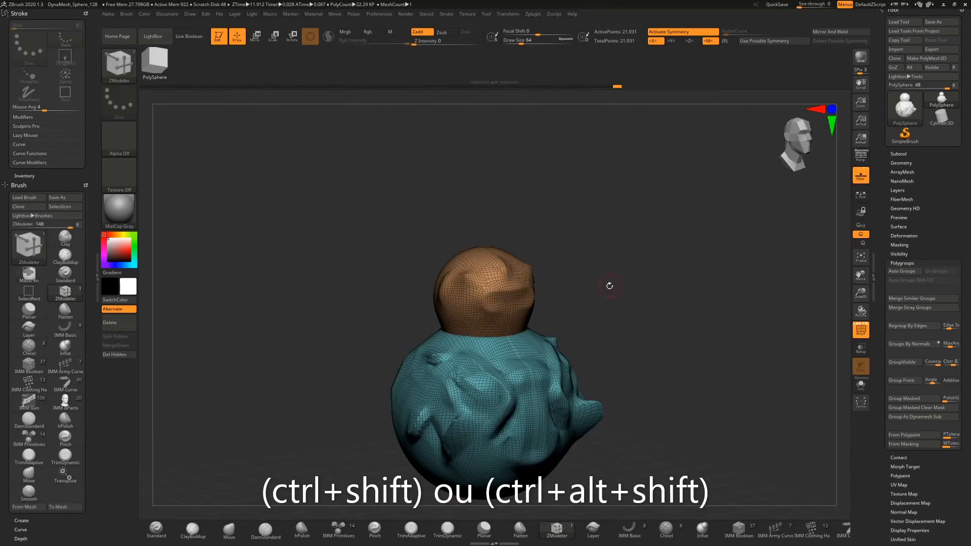
{"action": "key", "text": "ctrl+shift"}
{"action": "mouse_move", "coordinate": [622, 284]}
{"action": "left_mouse_down"}
{"action": "mouse_move", "coordinate": [622, 230]}
{"action": "mouse_move", "coordinate": [793, 247]}
{"action": "left_mouse_up"}
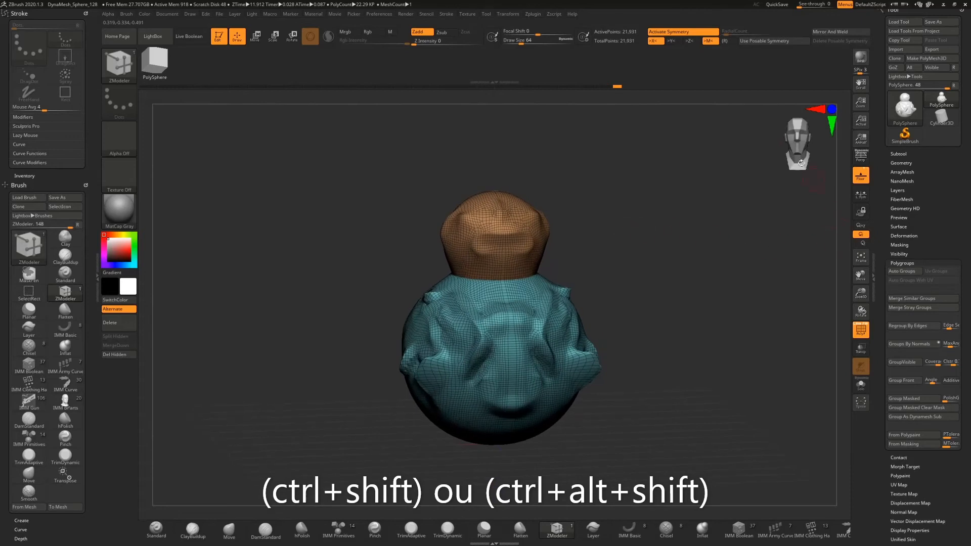
Turn the model to the front and isolate its head and the upper part of the body with a rectangular selection
{"action": "left_click", "coordinate": [798, 142]}
{"action": "key", "text": "ctrl"}
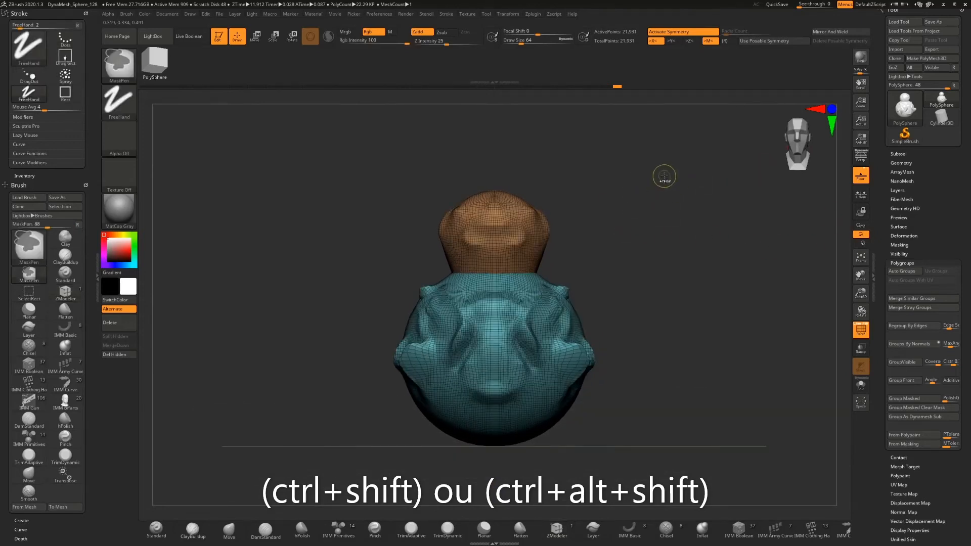
{"action": "key", "text": "ctrl+shift"}
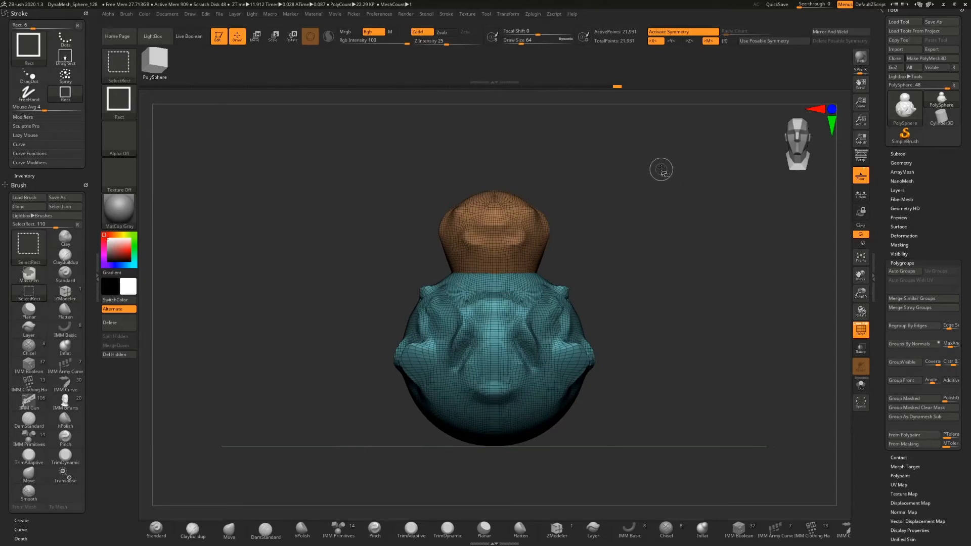
{"action": "left_click_drag", "start_coordinate": [669, 157], "coordinate": [327, 349], "text": "ctrl+shift"}
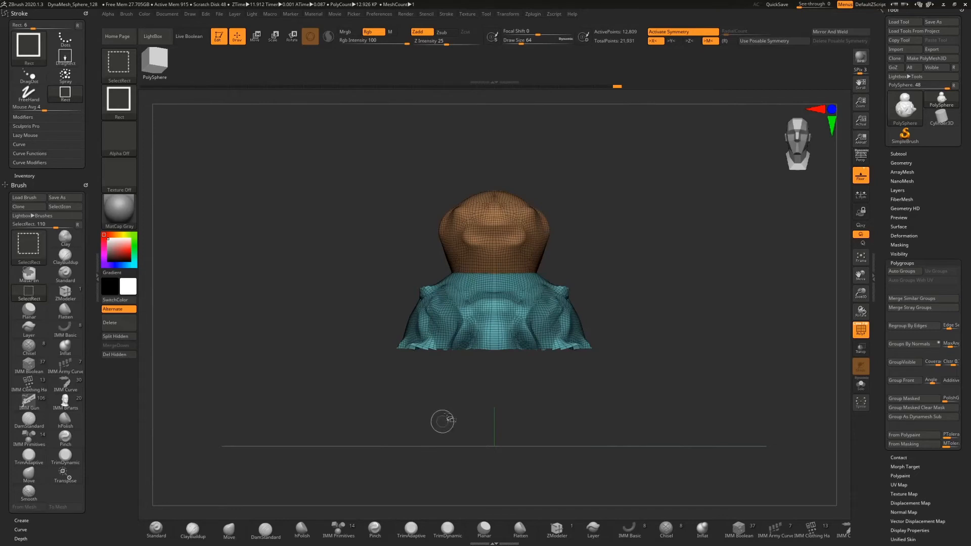
Switch to the ZModeler brush, frame the visible upper part of the model, and apply the brush to one face of the head
{"action": "key", "text": "b"}
{"action": "key", "text": "z"}
{"action": "key", "text": "m"}
{"action": "mouse_move", "coordinate": [611, 294]}
{"action": "left_mouse_down"}
{"action": "mouse_move", "coordinate": [618, 235]}
{"action": "mouse_move", "coordinate": [622, 342]}
{"action": "left_mouse_up"}
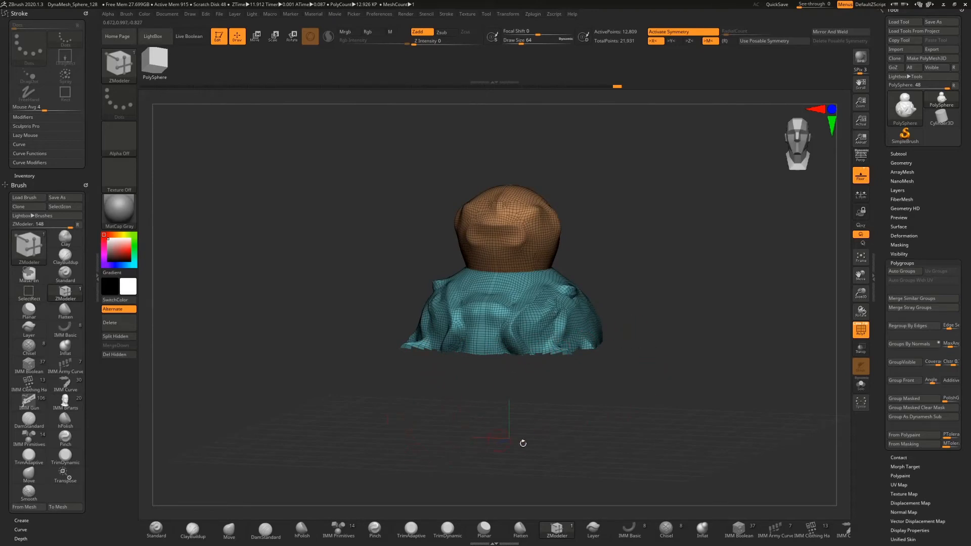
{"action": "mouse_move", "coordinate": [635, 305]}
{"action": "left_mouse_down"}
{"action": "mouse_move", "coordinate": [599, 306]}
{"action": "mouse_move", "coordinate": [641, 303]}
{"action": "left_mouse_up"}
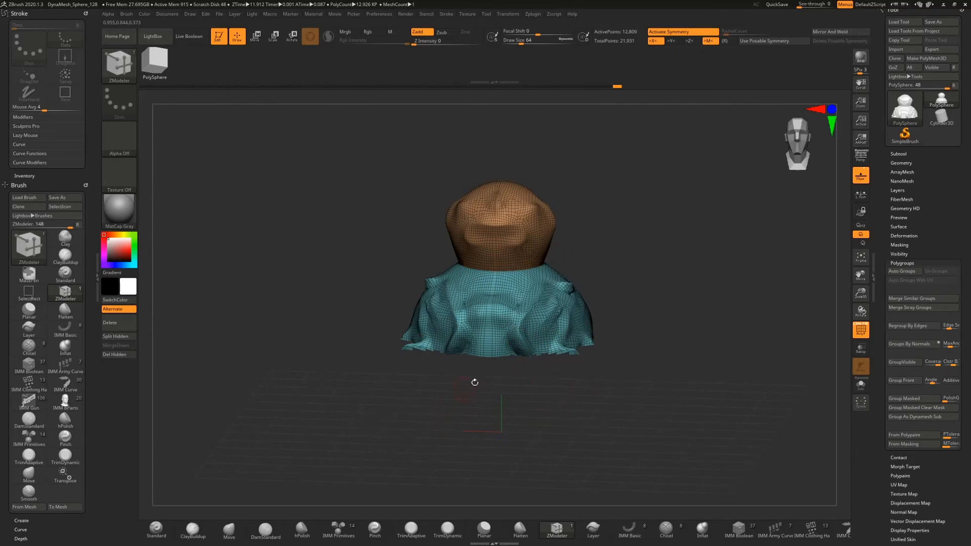
{"action": "key", "text": "f"}
{"action": "left_click_drag", "start_coordinate": [638, 273], "coordinate": [642, 249]}
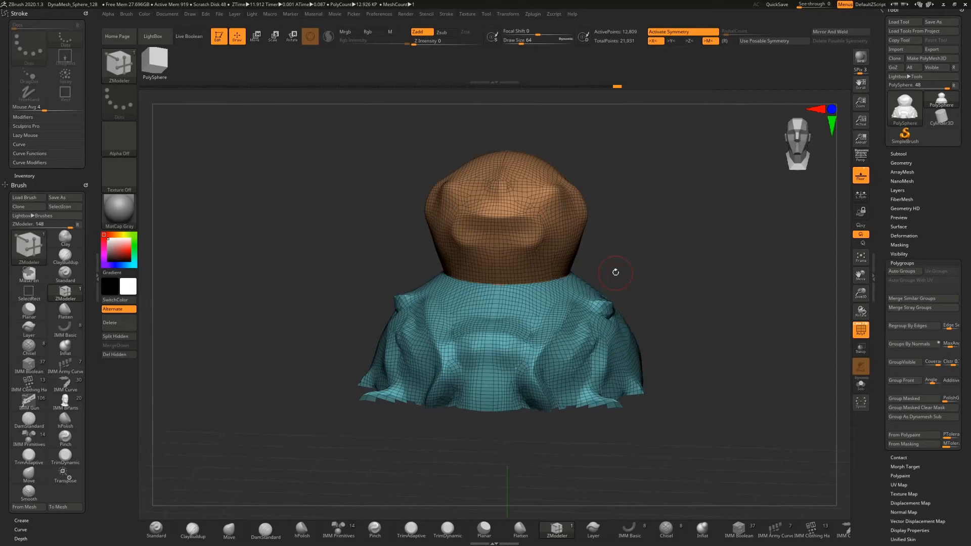
{"action": "left_click", "coordinate": [557, 254]}
Build up a symmetrical pair of horns on the front of the visible body with the ClayBuildup brush
{"action": "left_click", "coordinate": [195, 532]}
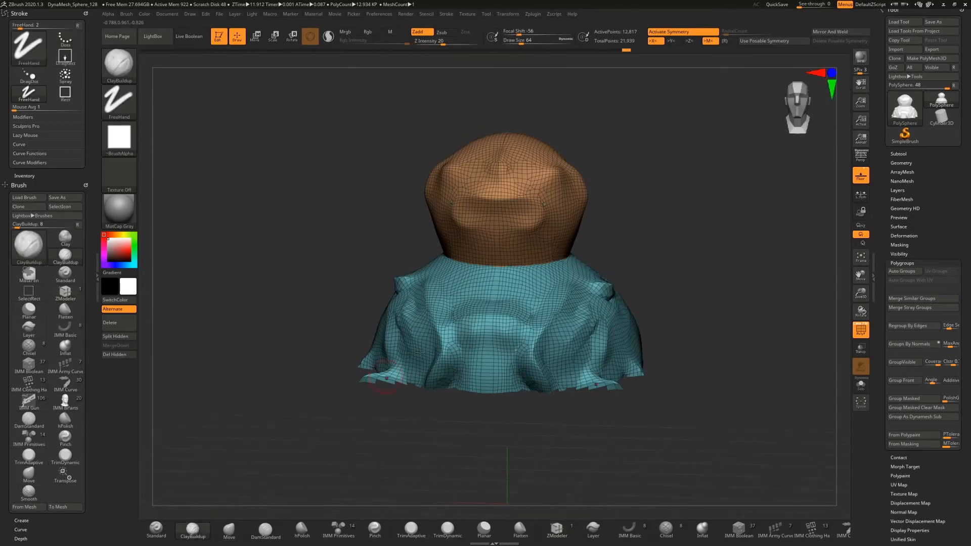
{"action": "mouse_move", "coordinate": [565, 325]}
{"action": "left_mouse_down"}
{"action": "mouse_move", "coordinate": [565, 354]}
{"action": "mouse_move", "coordinate": [574, 341]}
{"action": "left_mouse_up"}
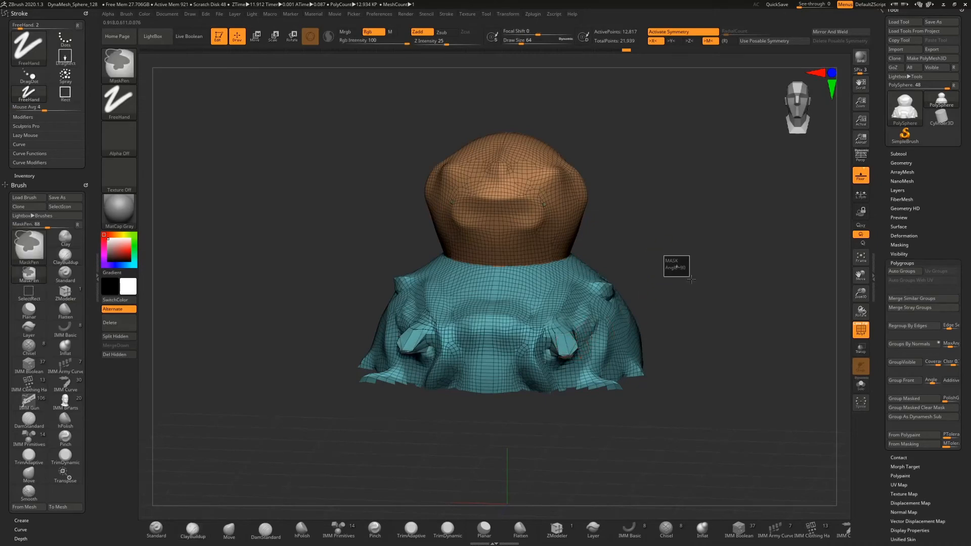
{"action": "left_click_drag", "start_coordinate": [645, 271], "coordinate": [665, 324]}
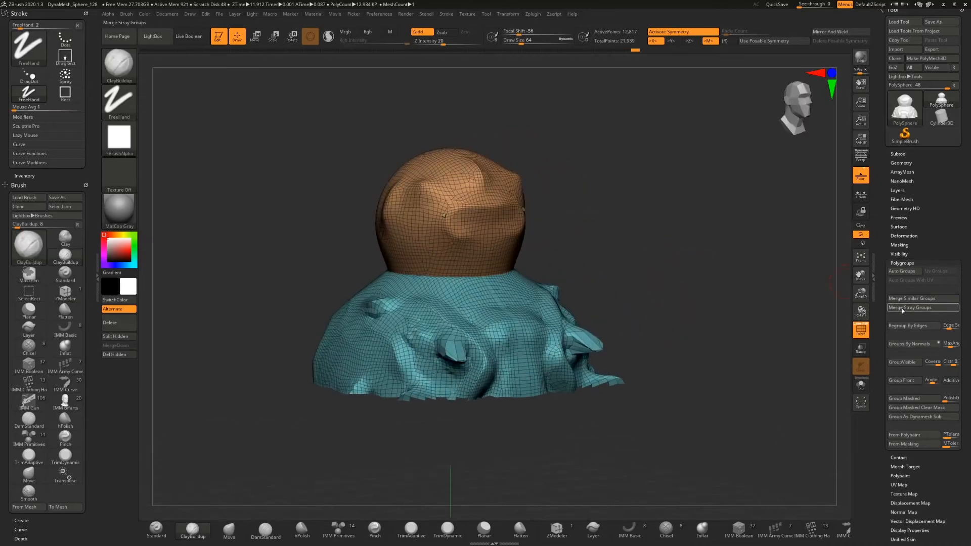
Set the DynaMesh resolution to 336 in the geometry settings and apply DynaMesh to the partly hidden model
{"action": "left_click", "coordinate": [904, 163]}
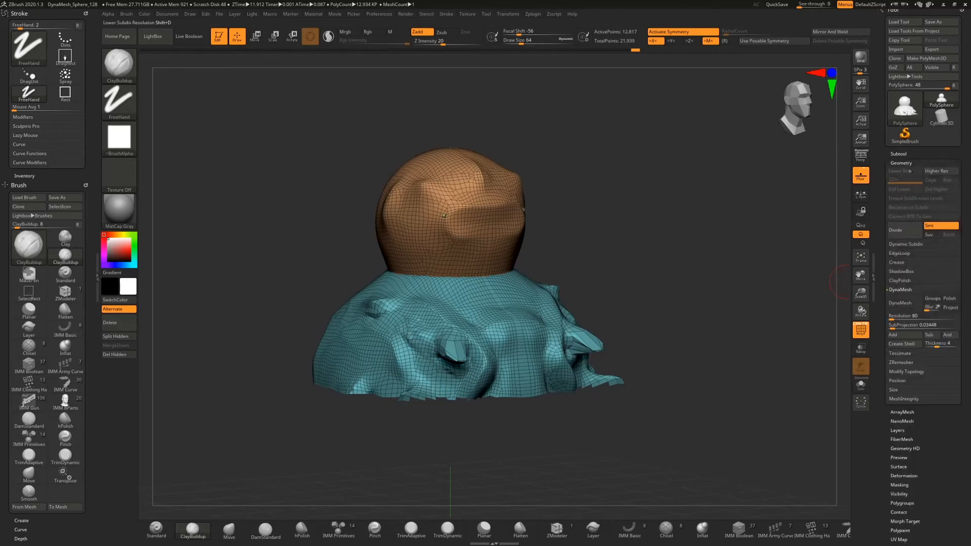
{"action": "left_click", "coordinate": [898, 318]}
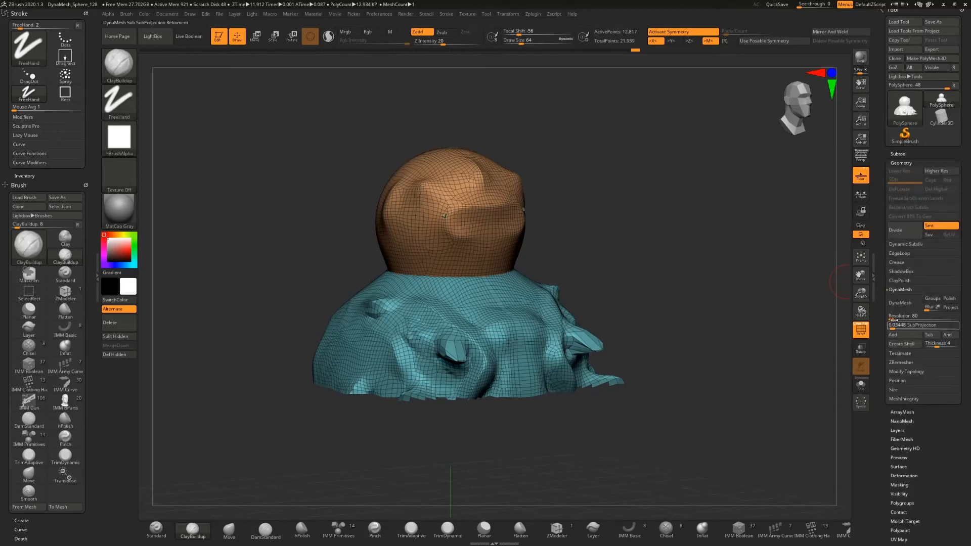
{"action": "type", "text": "456"}
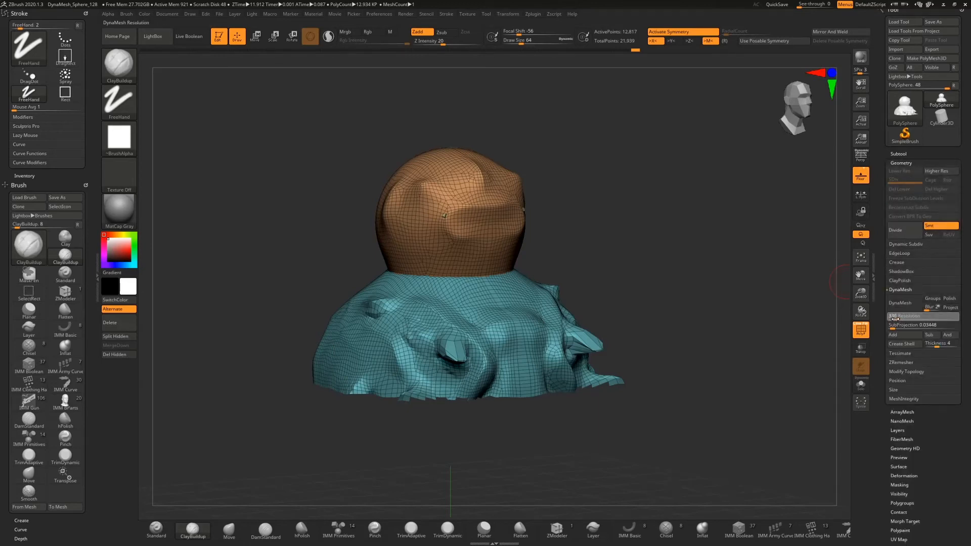
{"action": "left_click", "coordinate": [901, 303]}
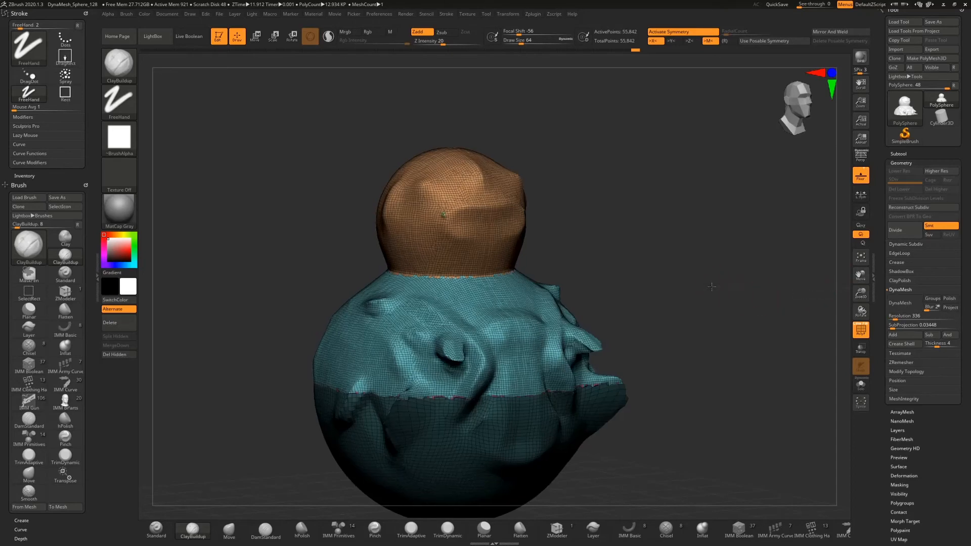
{"action": "mouse_move", "coordinate": [712, 287]}
{"action": "left_mouse_down"}
{"action": "mouse_move", "coordinate": [713, 278]}
{"action": "mouse_move", "coordinate": [679, 288]}
{"action": "mouse_move", "coordinate": [571, 341]}
{"action": "left_mouse_up"}
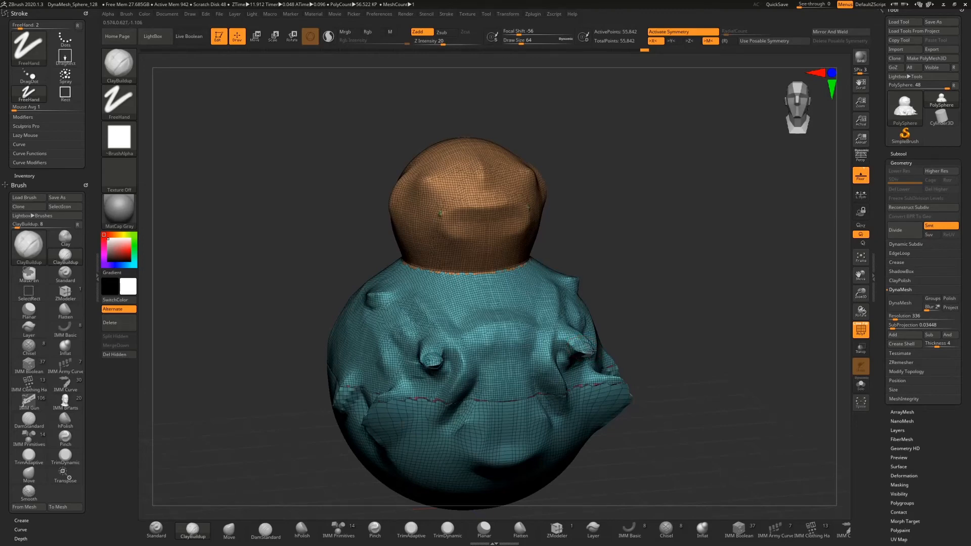
Build up and smooth the symmetrical horns on the remeshed body from several angles
{"action": "mouse_move", "coordinate": [581, 353]}
{"action": "left_mouse_down"}
{"action": "mouse_move", "coordinate": [650, 290]}
{"action": "mouse_move", "coordinate": [603, 341]}
{"action": "mouse_move", "coordinate": [615, 336]}
{"action": "left_mouse_up"}
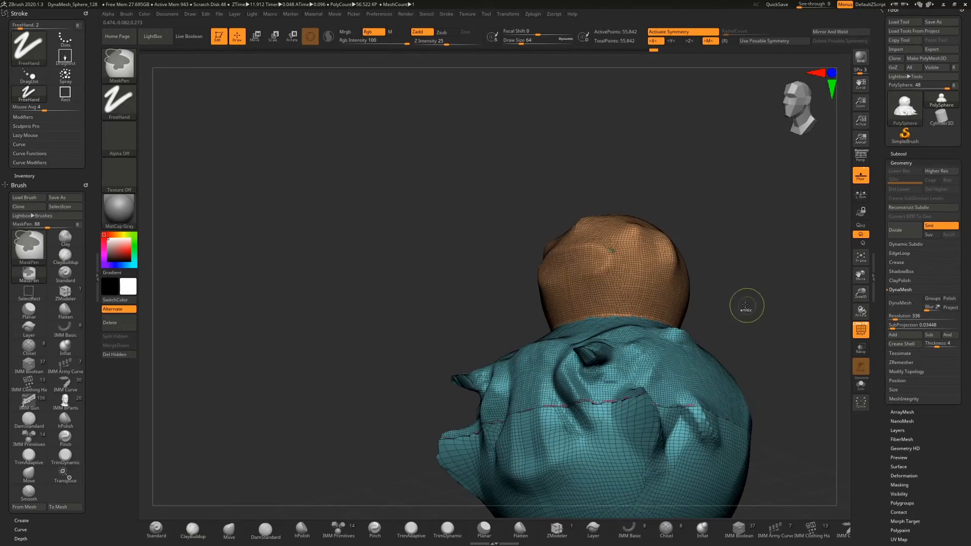
{"action": "left_click_drag", "start_coordinate": [746, 305], "coordinate": [579, 350]}
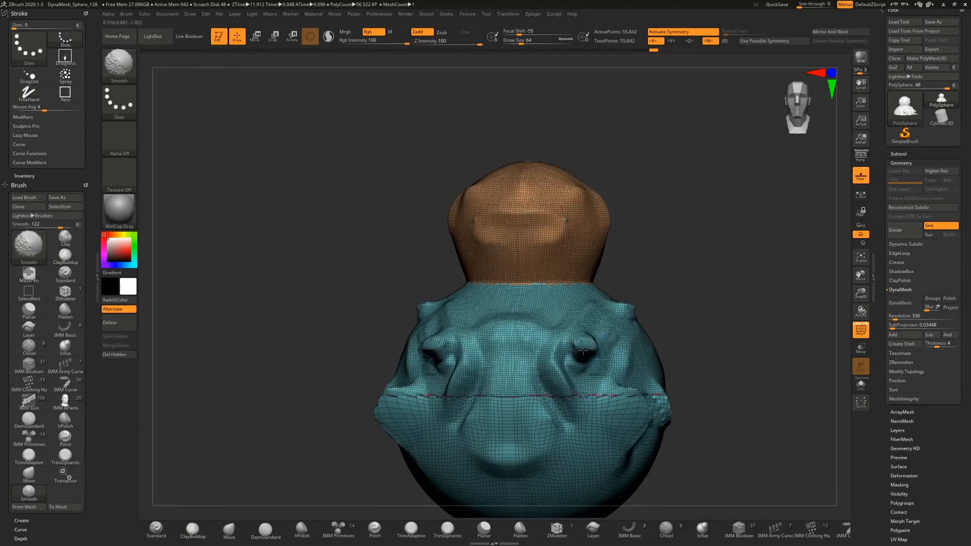
{"action": "mouse_move", "coordinate": [665, 299]}
{"action": "left_mouse_down"}
{"action": "mouse_move", "coordinate": [666, 265]}
{"action": "mouse_move", "coordinate": [659, 284]}
{"action": "left_mouse_up"}
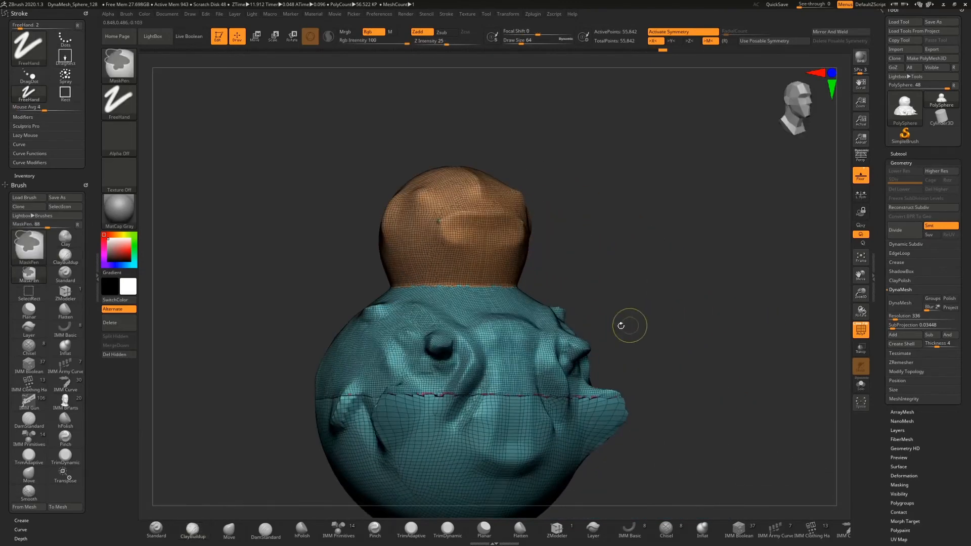
{"action": "left_click_drag", "start_coordinate": [621, 325], "coordinate": [582, 346]}
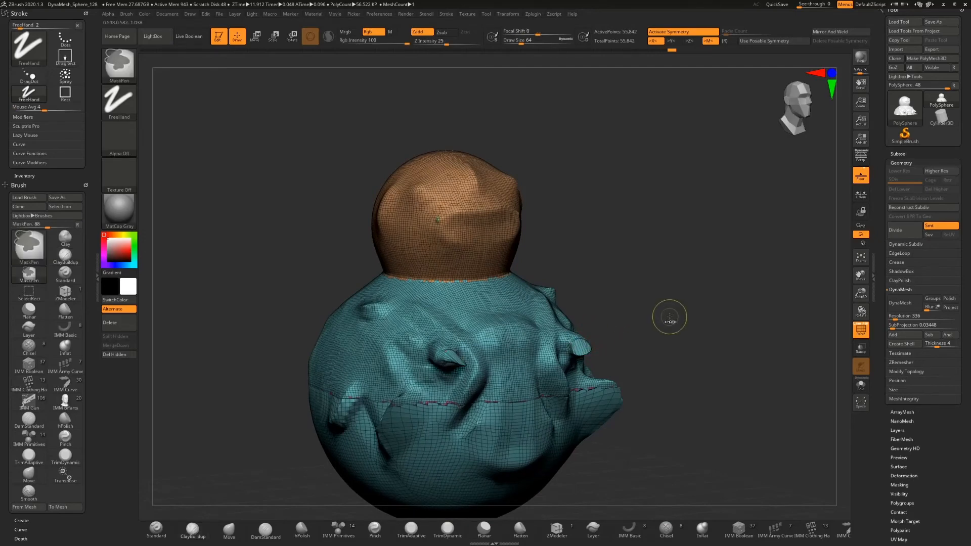
Apply DynaMesh to the whole model again and add more clay to the horns on the body
{"action": "left_click_drag", "start_coordinate": [670, 318], "coordinate": [668, 320], "text": "ctrl"}
{"action": "mouse_move", "coordinate": [726, 311]}
{"action": "left_mouse_down"}
{"action": "mouse_move", "coordinate": [709, 313]}
{"action": "mouse_move", "coordinate": [691, 297]}
{"action": "mouse_move", "coordinate": [779, 305]}
{"action": "left_mouse_up"}
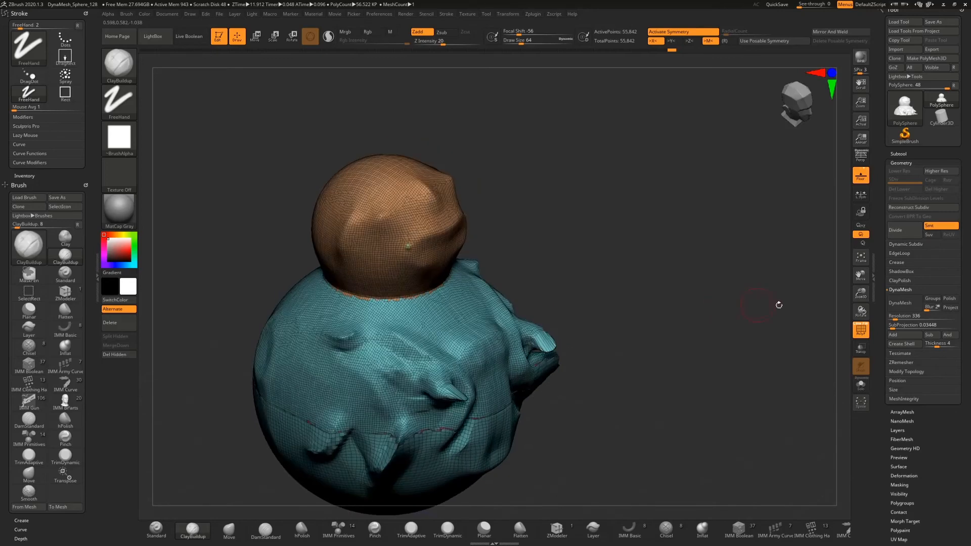
{"action": "left_click", "coordinate": [909, 307]}
{"action": "left_click_drag", "start_coordinate": [654, 308], "coordinate": [595, 326]}
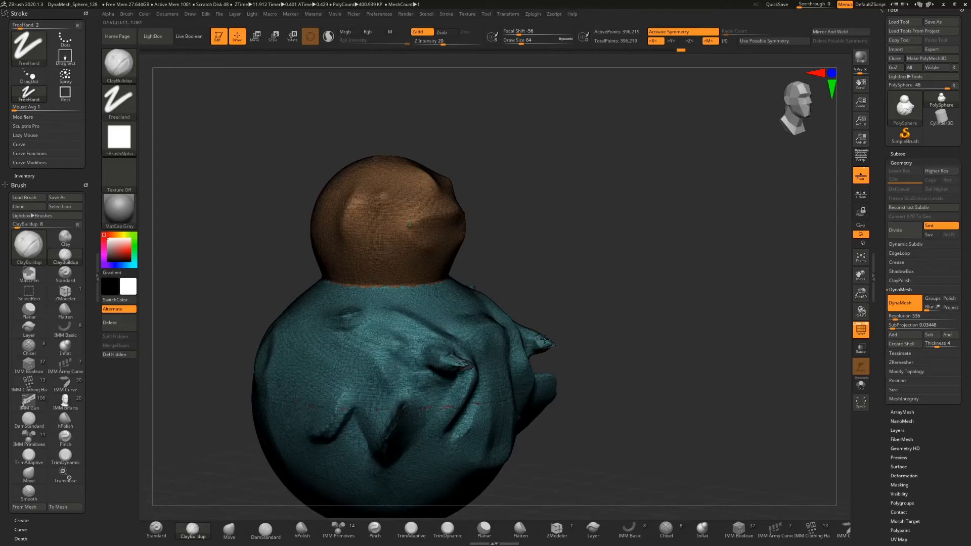
{"action": "mouse_move", "coordinate": [588, 343]}
{"action": "left_mouse_down"}
{"action": "mouse_move", "coordinate": [603, 299]}
{"action": "mouse_move", "coordinate": [641, 335]}
{"action": "mouse_move", "coordinate": [698, 332]}
{"action": "mouse_move", "coordinate": [679, 297]}
{"action": "mouse_move", "coordinate": [709, 405]}
{"action": "mouse_move", "coordinate": [646, 299]}
{"action": "mouse_move", "coordinate": [671, 304]}
{"action": "mouse_move", "coordinate": [683, 319]}
{"action": "mouse_move", "coordinate": [678, 289]}
{"action": "mouse_move", "coordinate": [529, 317]}
{"action": "mouse_move", "coordinate": [560, 338]}
{"action": "mouse_move", "coordinate": [498, 342]}
{"action": "mouse_move", "coordinate": [553, 325]}
{"action": "mouse_move", "coordinate": [587, 334]}
{"action": "mouse_move", "coordinate": [597, 323]}
{"action": "left_mouse_up"}
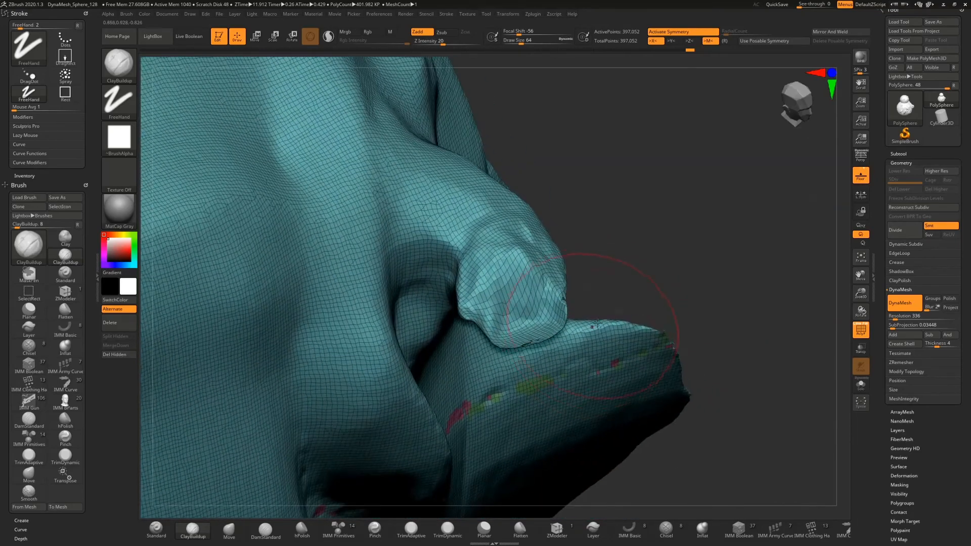
Pinch the tip of the horn with the Pinch brush, then update the DynaMesh and smooth the tip
{"action": "left_click", "coordinate": [374, 529]}
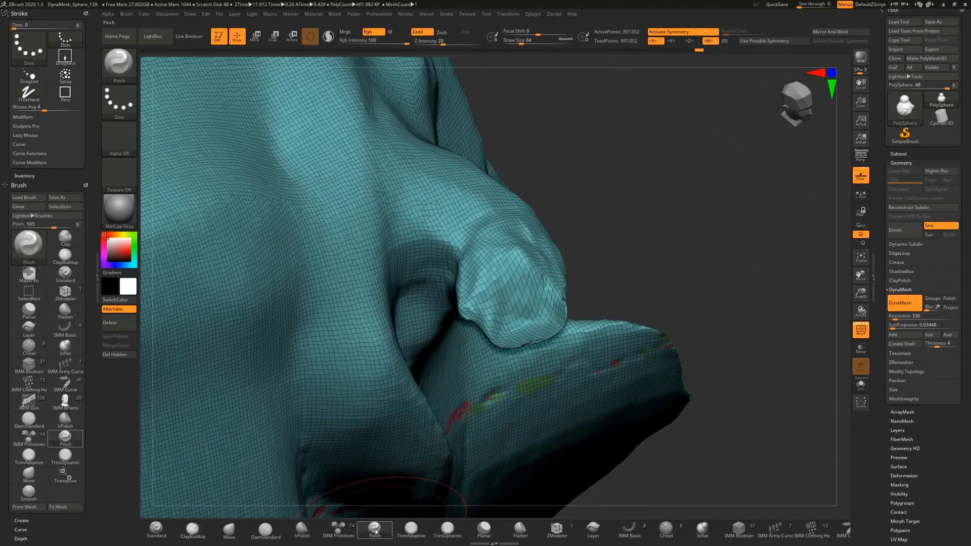
{"action": "left_click_drag", "start_coordinate": [541, 311], "coordinate": [544, 315]}
{"action": "mouse_move", "coordinate": [627, 234]}
{"action": "left_mouse_down", "text": "ctrl"}
{"action": "mouse_move", "coordinate": [684, 260]}
{"action": "mouse_move", "coordinate": [602, 273]}
{"action": "mouse_move", "coordinate": [696, 208]}
{"action": "mouse_move", "coordinate": [718, 213]}
{"action": "left_mouse_up", "text": "ctrl"}
{"action": "left_click_drag", "start_coordinate": [541, 307], "coordinate": [507, 313], "text": "shift"}
{"action": "mouse_move", "coordinate": [625, 284]}
{"action": "left_mouse_down"}
{"action": "mouse_move", "coordinate": [393, 238]}
{"action": "mouse_move", "coordinate": [602, 293]}
{"action": "mouse_move", "coordinate": [567, 217]}
{"action": "left_mouse_up"}
Thicken and extend the horn's tip with ClayBuildup strokes from the front, side and below
{"action": "left_click", "coordinate": [187, 531]}
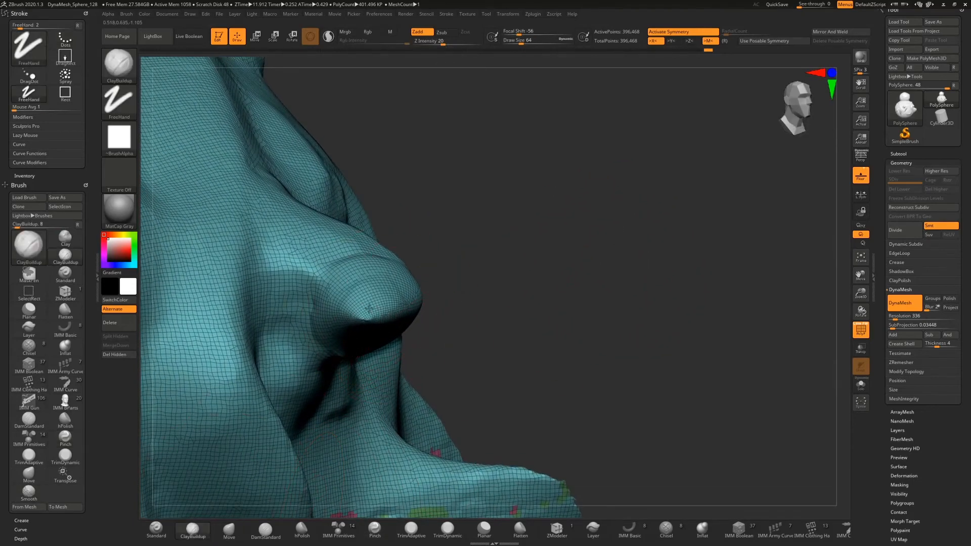
{"action": "left_click_drag", "start_coordinate": [451, 291], "coordinate": [529, 270]}
{"action": "left_click_drag", "start_coordinate": [507, 232], "coordinate": [357, 307]}
{"action": "left_click_drag", "start_coordinate": [454, 294], "coordinate": [442, 307]}
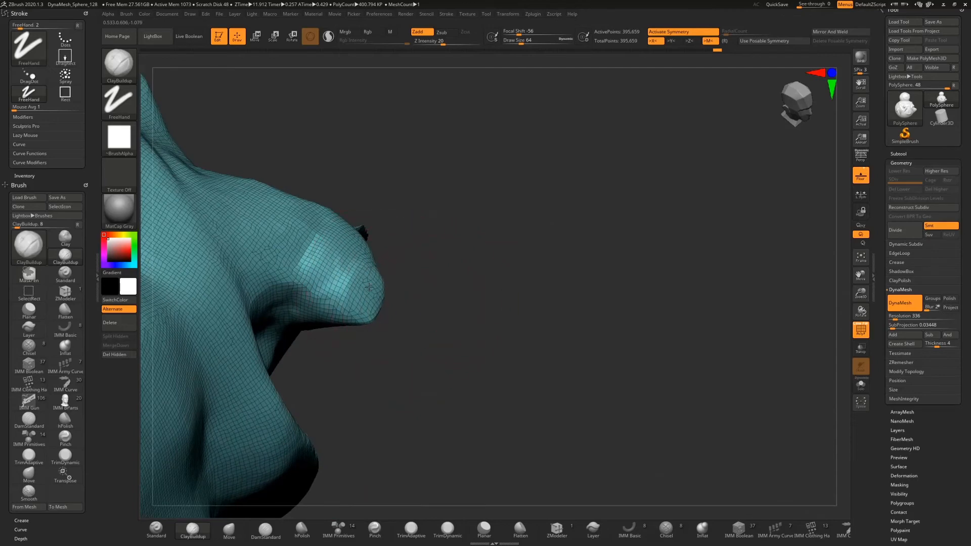
{"action": "left_click_drag", "start_coordinate": [366, 290], "coordinate": [364, 314]}
{"action": "mouse_move", "coordinate": [471, 306]}
{"action": "left_mouse_down"}
{"action": "mouse_move", "coordinate": [442, 332]}
{"action": "mouse_move", "coordinate": [415, 336]}
{"action": "left_mouse_up"}
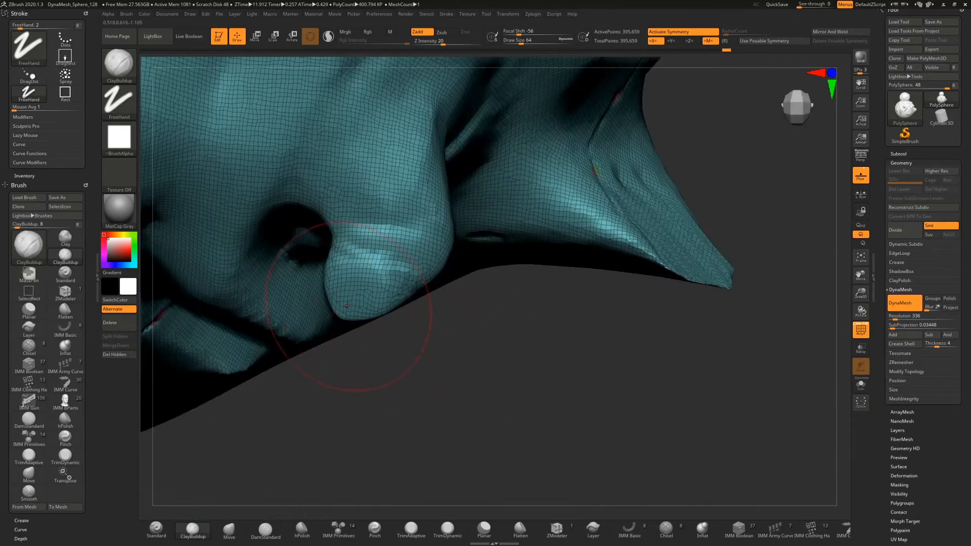
{"action": "left_click_drag", "start_coordinate": [363, 300], "coordinate": [293, 333]}
Pull the horns outward into long, bent points with the Move brush
{"action": "left_click", "coordinate": [230, 528]}
{"action": "left_click_drag", "start_coordinate": [503, 381], "coordinate": [333, 327]}
{"action": "left_click_drag", "start_coordinate": [565, 200], "coordinate": [226, 314]}
{"action": "left_click_drag", "start_coordinate": [405, 283], "coordinate": [223, 302]}
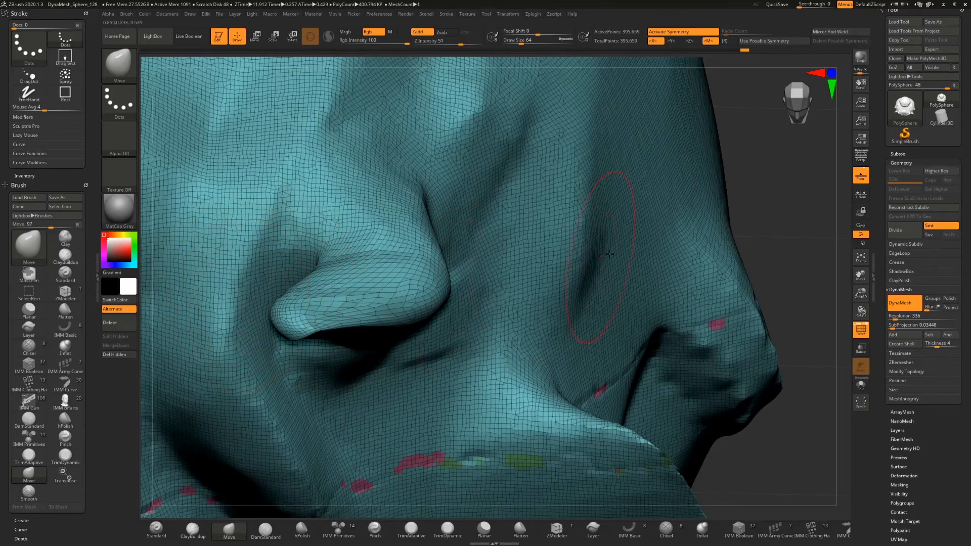
From above, isolate the two horn tips with a rectangular selection and toggle a full mask on and off
{"action": "mouse_move", "coordinate": [817, 274]}
{"action": "left_mouse_down"}
{"action": "mouse_move", "coordinate": [781, 241]}
{"action": "mouse_move", "coordinate": [597, 197]}
{"action": "mouse_move", "coordinate": [617, 217]}
{"action": "mouse_move", "coordinate": [646, 223]}
{"action": "mouse_move", "coordinate": [495, 264]}
{"action": "mouse_move", "coordinate": [511, 201]}
{"action": "mouse_move", "coordinate": [501, 229]}
{"action": "mouse_move", "coordinate": [532, 249]}
{"action": "left_mouse_up"}
{"action": "key", "text": "ctrl+shift"}
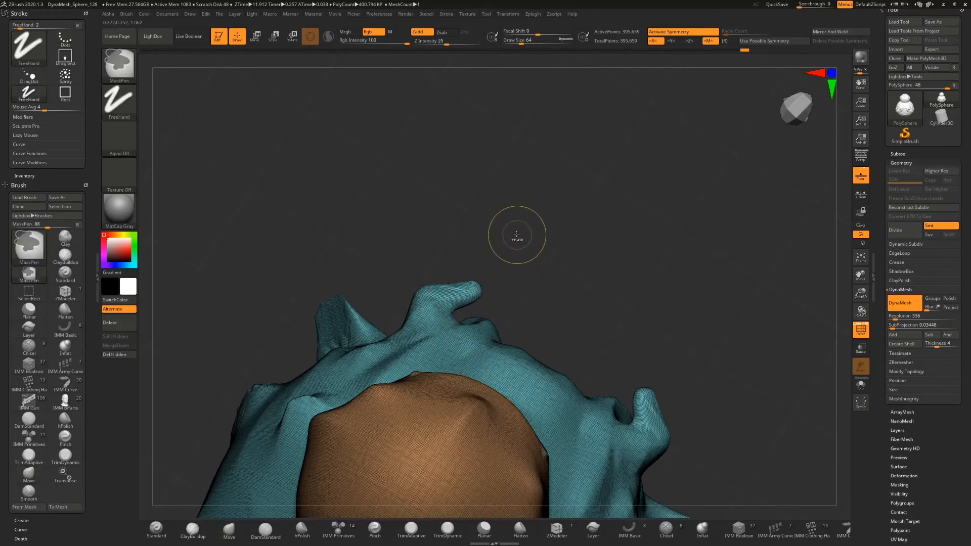
{"action": "mouse_move", "coordinate": [519, 232]}
{"action": "left_mouse_down", "text": "ctrl+shift"}
{"action": "mouse_move", "coordinate": [444, 293]}
{"action": "mouse_move", "coordinate": [396, 319]}
{"action": "mouse_move", "coordinate": [389, 313]}
{"action": "left_mouse_up", "text": "ctrl+shift"}
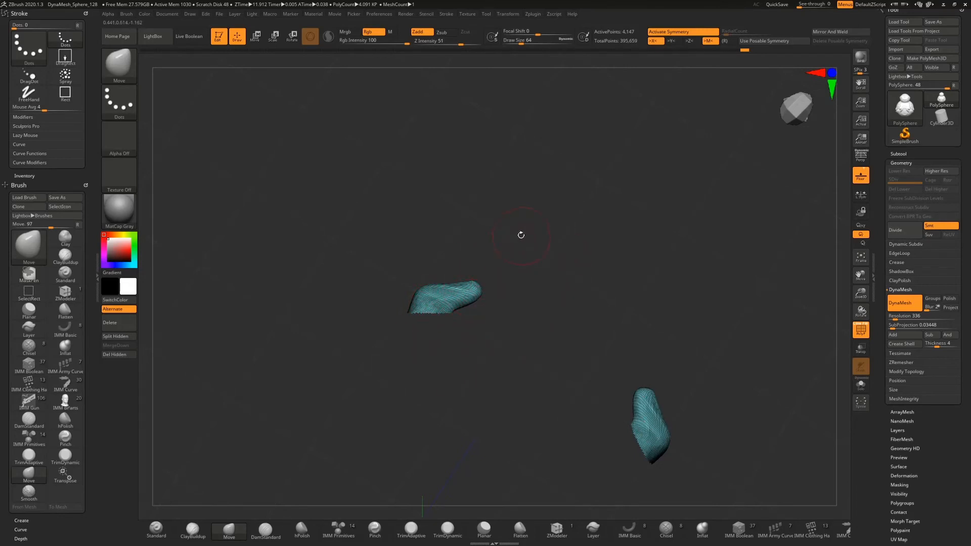
{"action": "left_click", "coordinate": [532, 234], "text": "ctrl"}
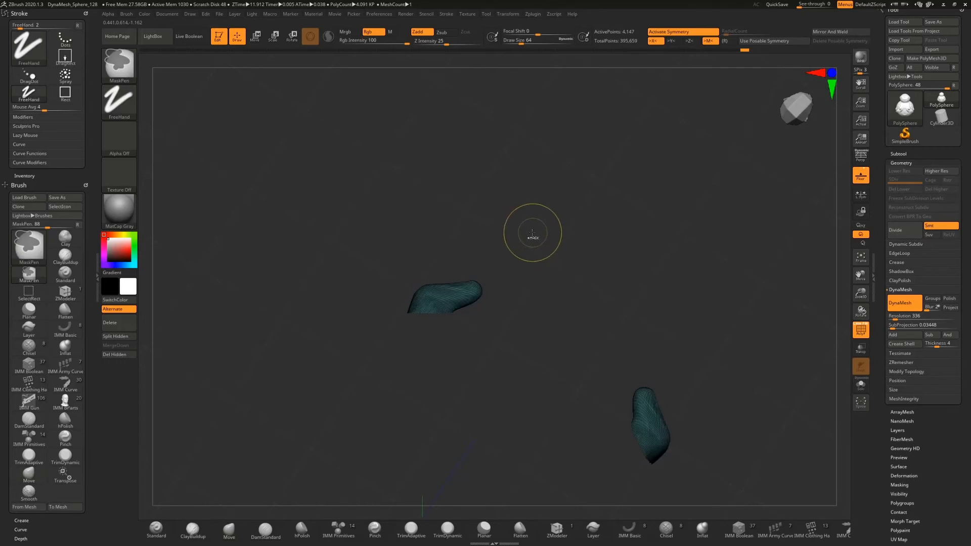
{"action": "left_click", "coordinate": [530, 240], "text": "ctrl"}
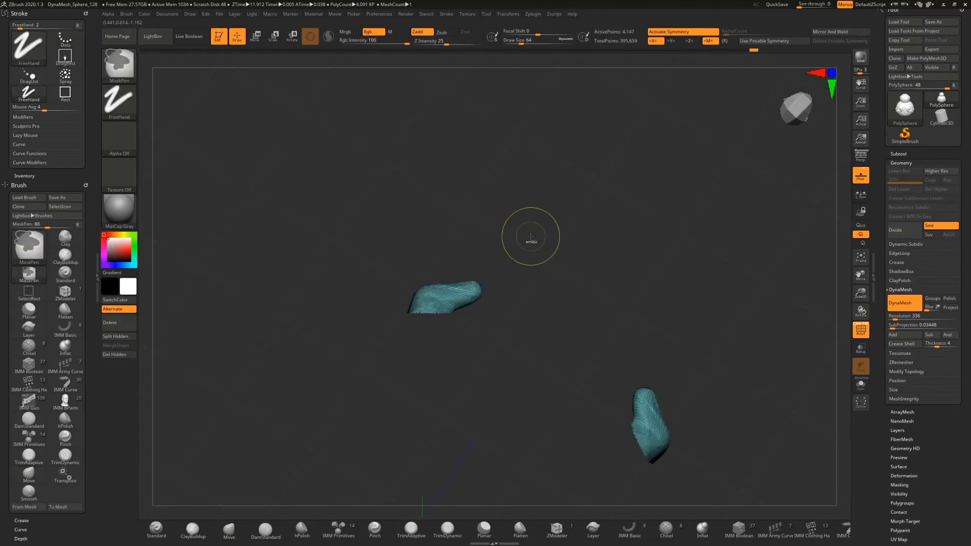
Show the whole model again and nudge the horn tip slightly with the Move brush
{"action": "key", "text": "ctrl"}
{"action": "key", "text": "ctrl+shift"}
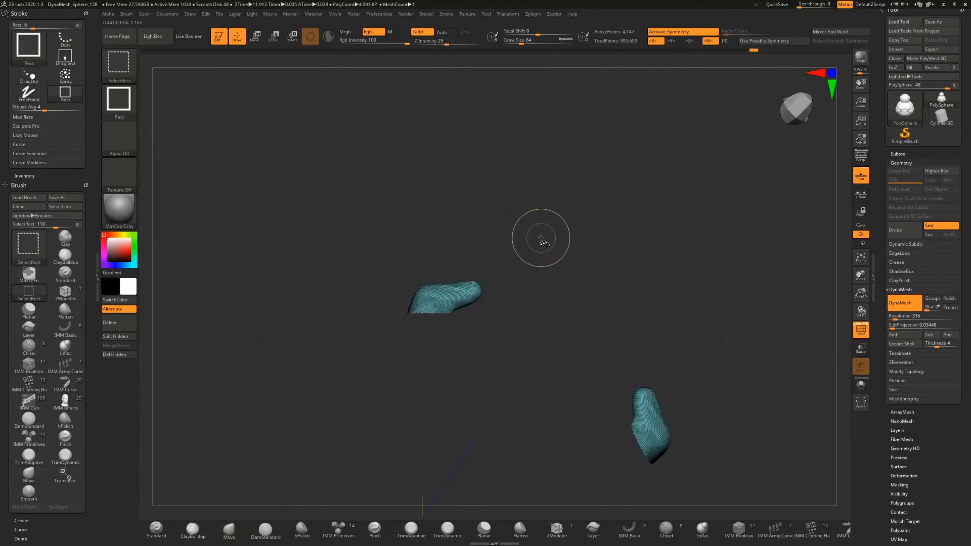
{"action": "left_click", "coordinate": [543, 238], "text": "ctrl+shift"}
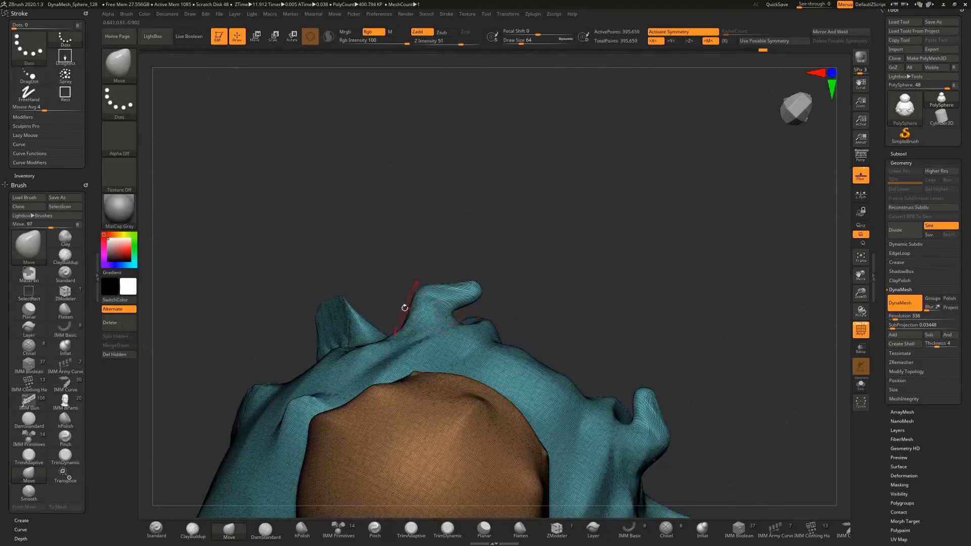
{"action": "left_click_drag", "start_coordinate": [483, 285], "coordinate": [477, 292]}
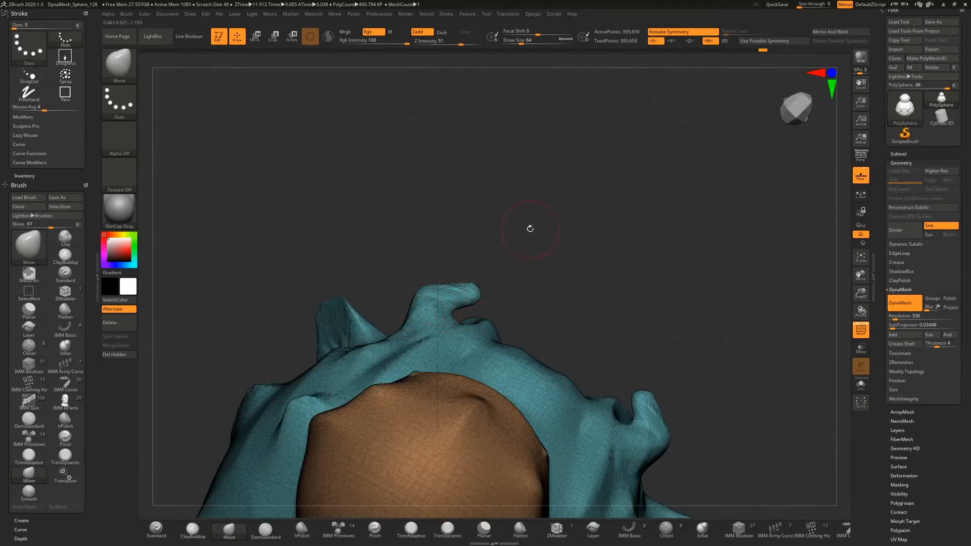
Hide the horn tips with an inverse rectangular selection and turn the model to the front to see the openings
{"action": "key", "text": "ctrl"}
{"action": "key", "text": "ctrl+shift"}
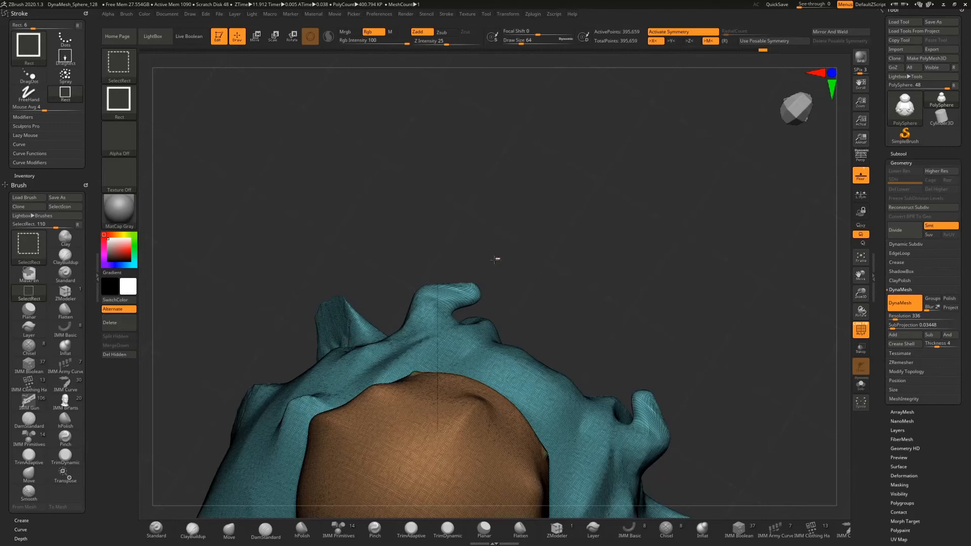
{"action": "left_click_drag", "start_coordinate": [500, 258], "coordinate": [387, 314], "text": "ctrl+alt+shift"}
{"action": "mouse_move", "coordinate": [594, 235]}
{"action": "left_mouse_down"}
{"action": "mouse_move", "coordinate": [551, 245]}
{"action": "mouse_move", "coordinate": [482, 228]}
{"action": "mouse_move", "coordinate": [531, 309]}
{"action": "left_mouse_up"}
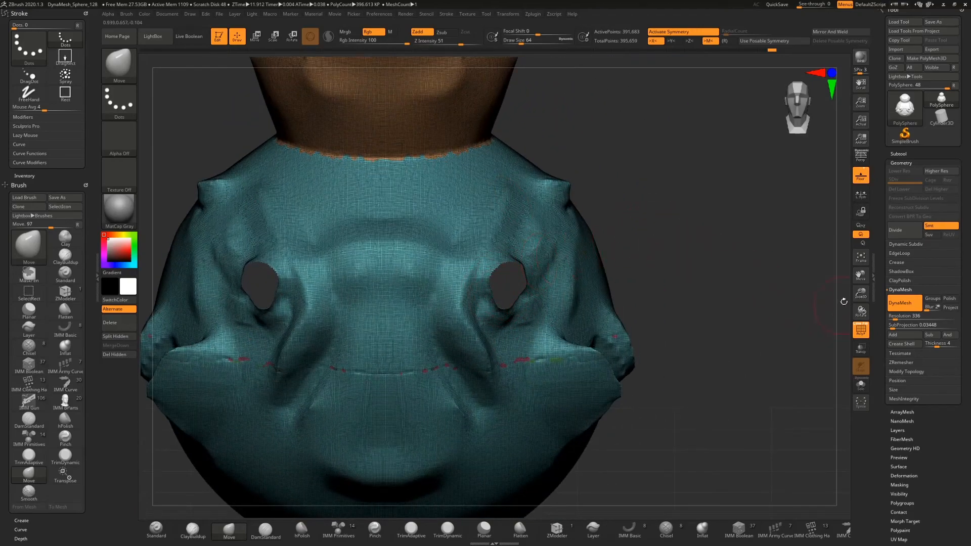
Sculpt a raised lump beside one of the eye openings with the ClayBuildup brush
{"action": "left_click_drag", "start_coordinate": [860, 293], "coordinate": [860, 359]}
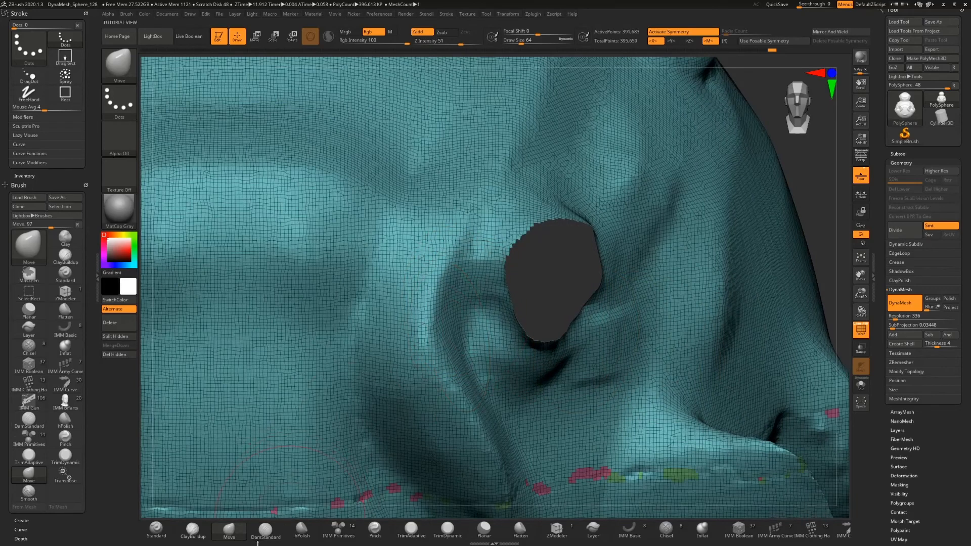
{"action": "left_click", "coordinate": [192, 529]}
{"action": "mouse_move", "coordinate": [407, 372]}
{"action": "left_mouse_down"}
{"action": "mouse_move", "coordinate": [425, 303]}
{"action": "mouse_move", "coordinate": [463, 324]}
{"action": "mouse_move", "coordinate": [486, 354]}
{"action": "mouse_move", "coordinate": [430, 293]}
{"action": "mouse_move", "coordinate": [460, 314]}
{"action": "mouse_move", "coordinate": [450, 349]}
{"action": "mouse_move", "coordinate": [470, 304]}
{"action": "mouse_move", "coordinate": [475, 319]}
{"action": "left_mouse_up"}
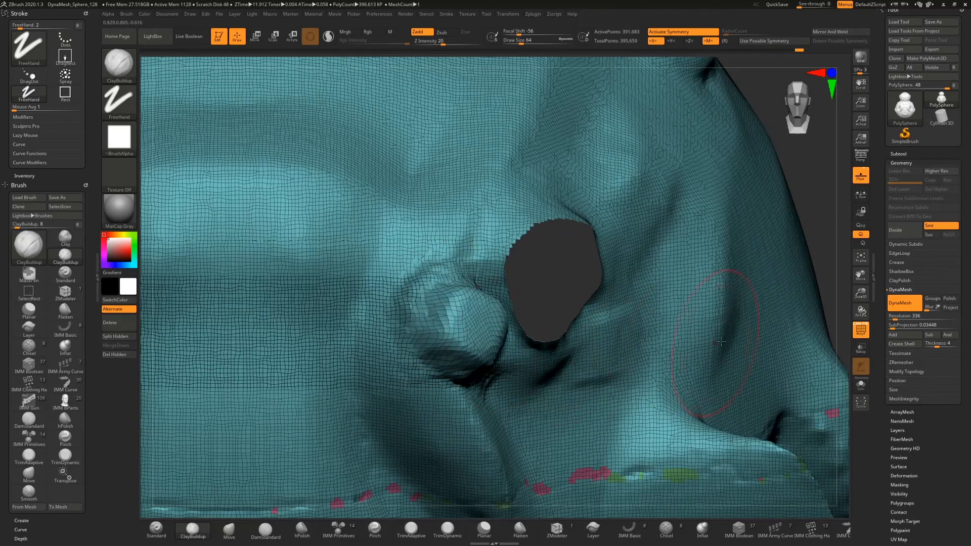
Show the hidden horn tips again and re-DynaMesh the complete model
{"action": "left_click", "coordinate": [809, 178], "text": "ctrl+shift"}
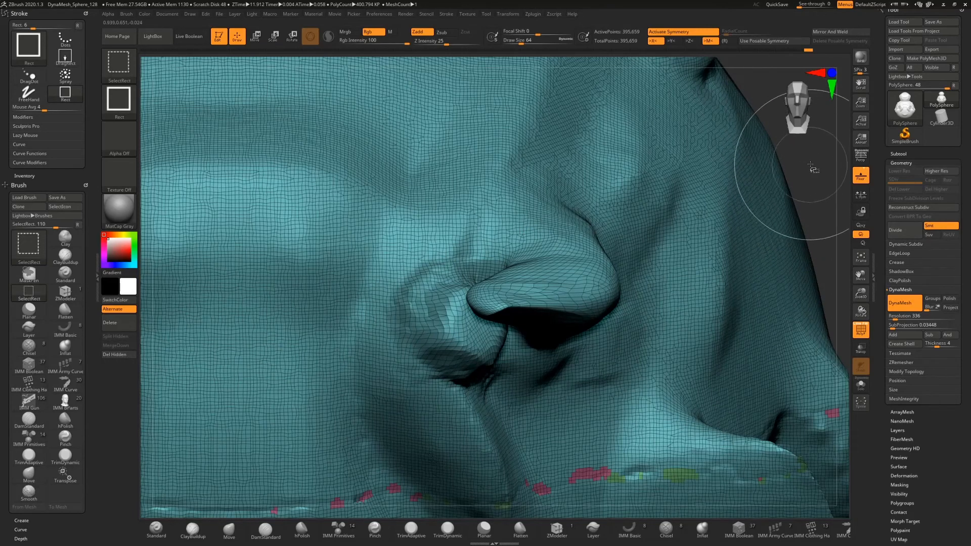
{"action": "mouse_move", "coordinate": [814, 175]}
{"action": "left_mouse_down"}
{"action": "mouse_move", "coordinate": [821, 188]}
{"action": "mouse_move", "coordinate": [735, 215]}
{"action": "left_mouse_up"}
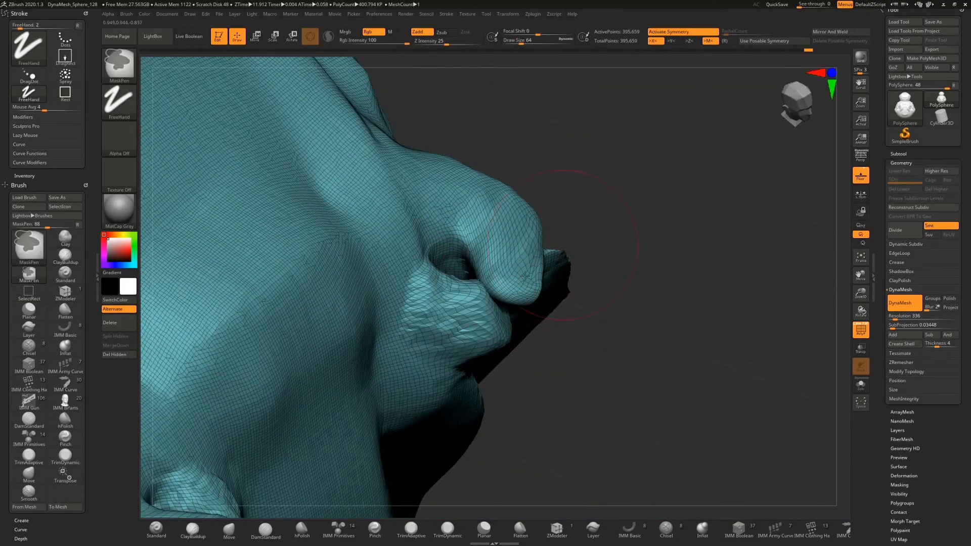
{"action": "key", "text": "ctrl"}
{"action": "key", "text": "ctrl"}
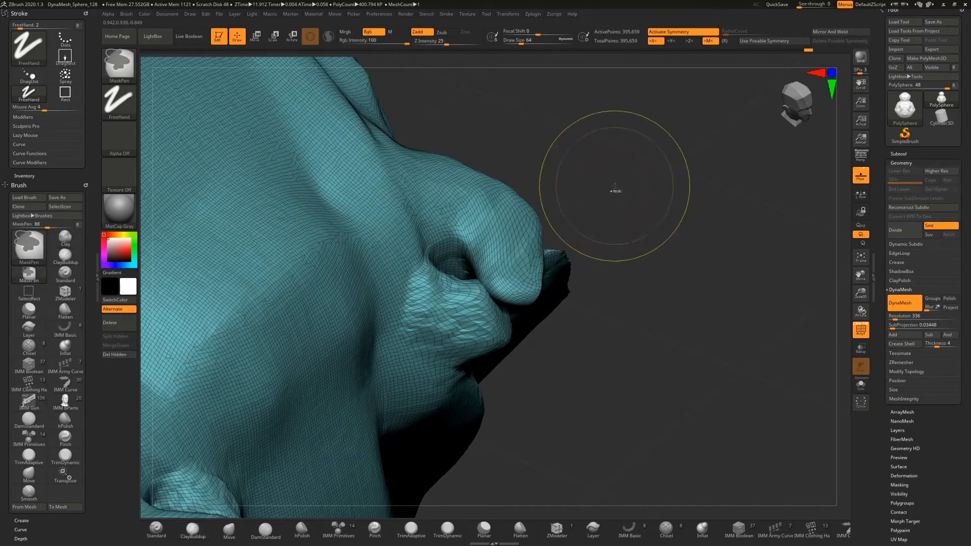
{"action": "left_click_drag", "start_coordinate": [617, 145], "coordinate": [752, 269], "text": "ctrl"}
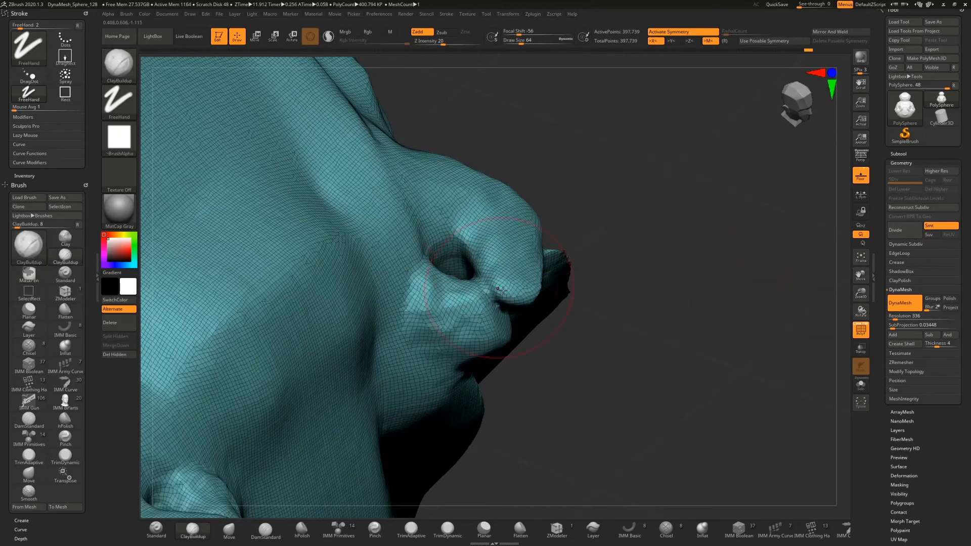
Isolate the brown upper polygroup of the figure and show the whole model again
{"action": "mouse_move", "coordinate": [638, 241]}
{"action": "left_mouse_down"}
{"action": "mouse_move", "coordinate": [650, 215]}
{"action": "mouse_move", "coordinate": [645, 165]}
{"action": "mouse_move", "coordinate": [700, 210]}
{"action": "left_mouse_up"}
{"action": "mouse_move", "coordinate": [860, 293]}
{"action": "left_mouse_down"}
{"action": "mouse_move", "coordinate": [847, 234]}
{"action": "mouse_move", "coordinate": [829, 210]}
{"action": "mouse_move", "coordinate": [535, 209]}
{"action": "mouse_move", "coordinate": [562, 204]}
{"action": "mouse_move", "coordinate": [639, 240]}
{"action": "mouse_move", "coordinate": [585, 219]}
{"action": "left_mouse_up"}
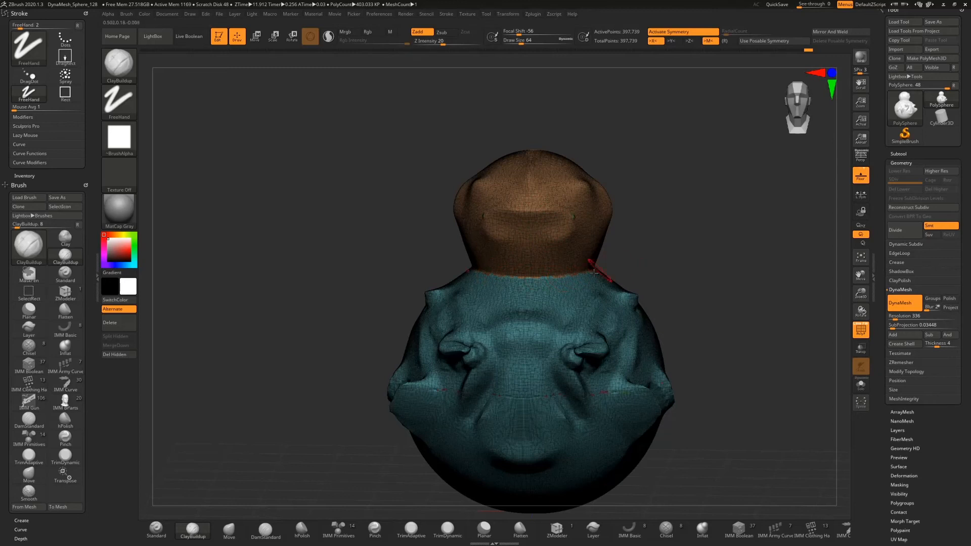
{"action": "left_click_drag", "start_coordinate": [633, 247], "coordinate": [515, 217]}
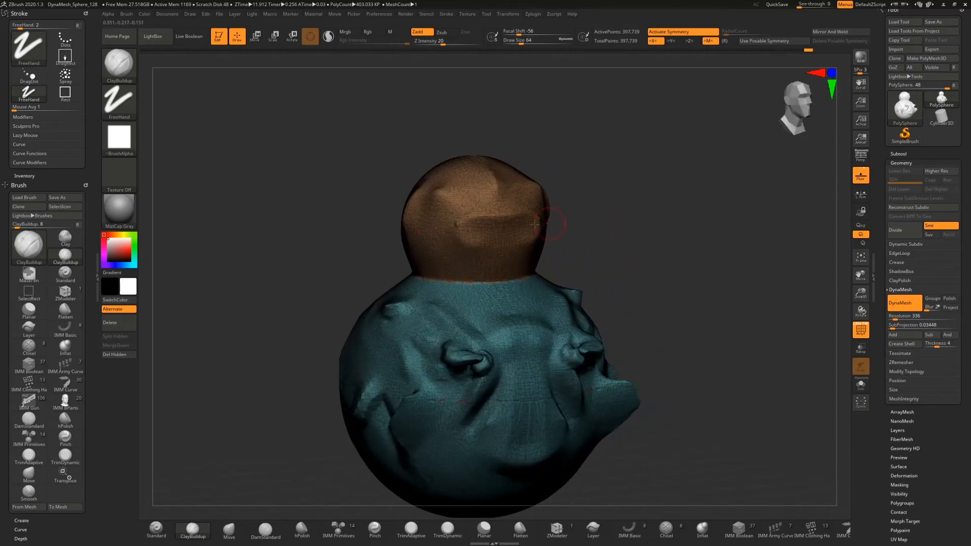
{"action": "key", "text": "ctrl+shift"}
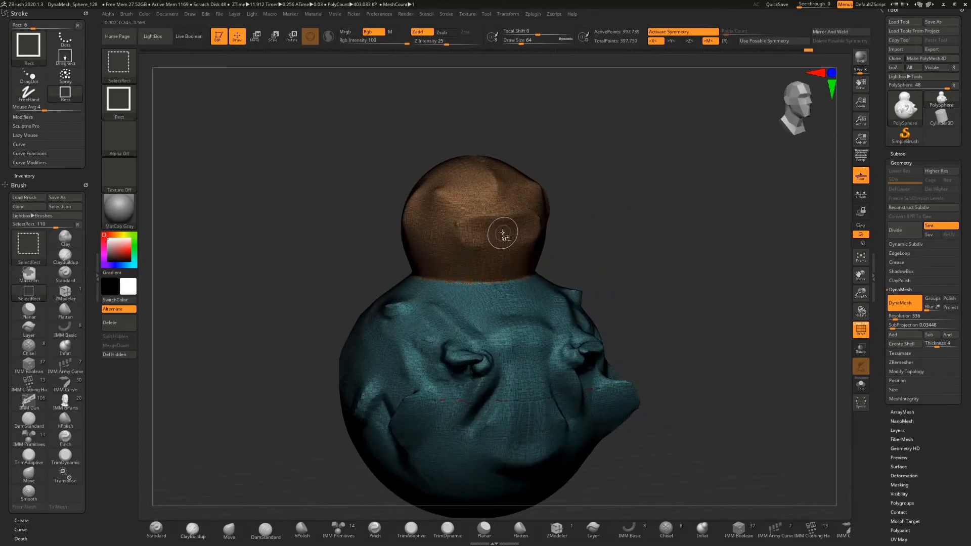
{"action": "left_click", "coordinate": [503, 228], "text": "ctrl+shift"}
{"action": "left_click_drag", "start_coordinate": [601, 247], "coordinate": [354, 388]}
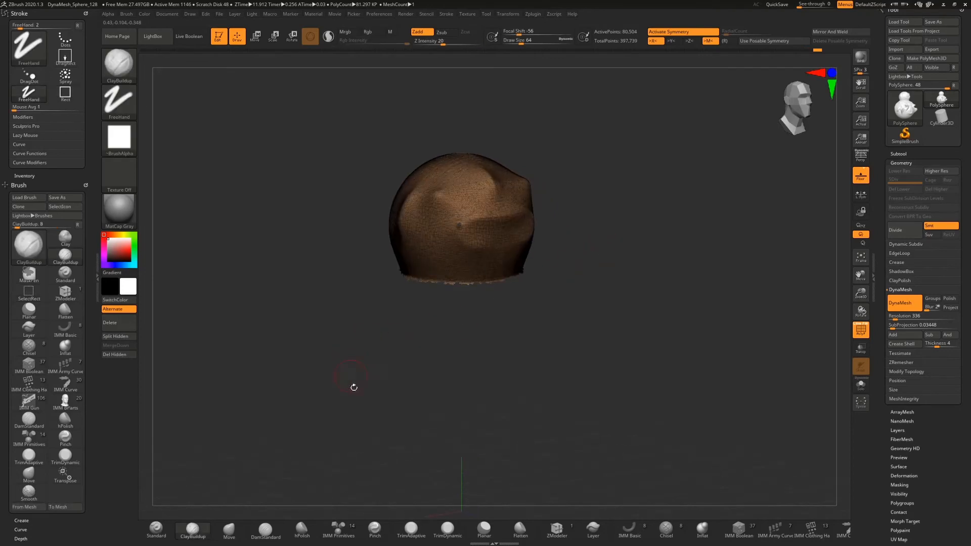
{"action": "mouse_move", "coordinate": [643, 342]}
{"action": "left_mouse_down"}
{"action": "mouse_move", "coordinate": [458, 388]}
{"action": "mouse_move", "coordinate": [634, 284]}
{"action": "mouse_move", "coordinate": [651, 264]}
{"action": "left_mouse_up"}
{"action": "key", "text": "ctrl+shift"}
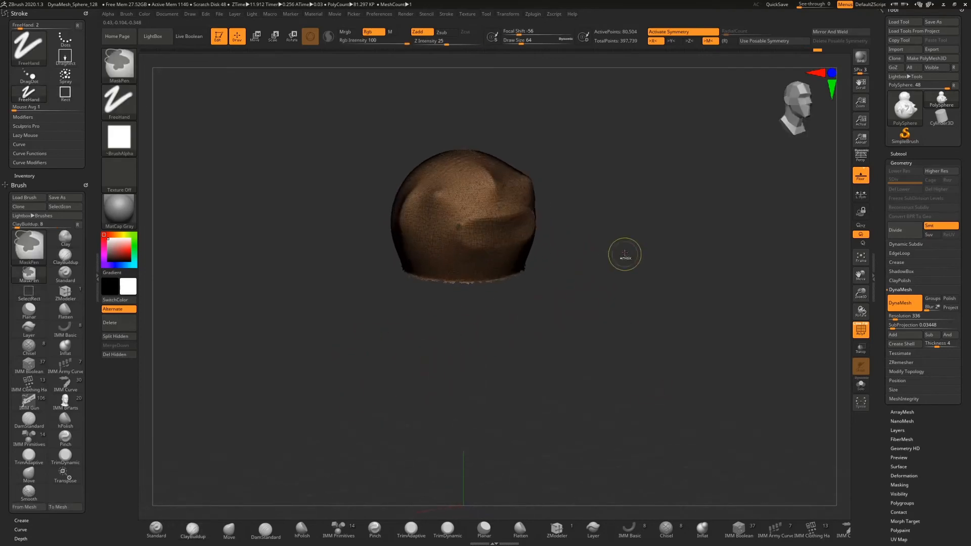
{"action": "left_click", "coordinate": [630, 230], "text": "ctrl+shift"}
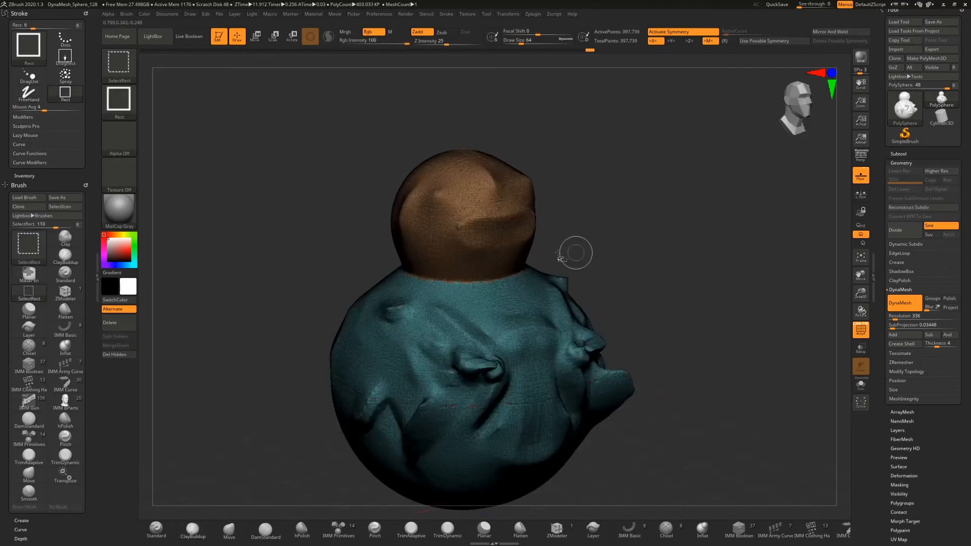
Isolate the teal lower polygroup and bring the complete model back into view
{"action": "key", "text": "ctrl+shift"}
{"action": "left_click", "coordinate": [510, 318], "text": "ctrl+shift"}
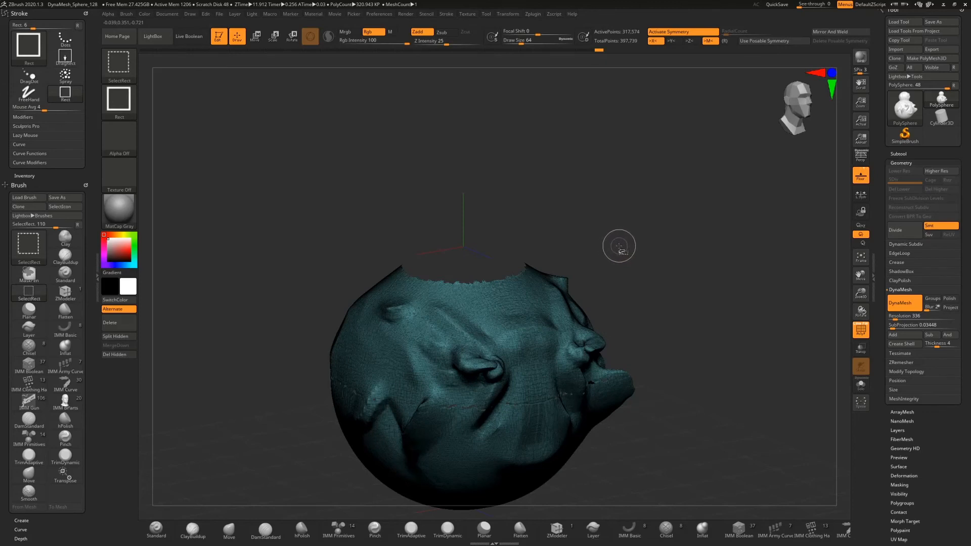
{"action": "left_click", "coordinate": [619, 240], "text": "ctrl+shift"}
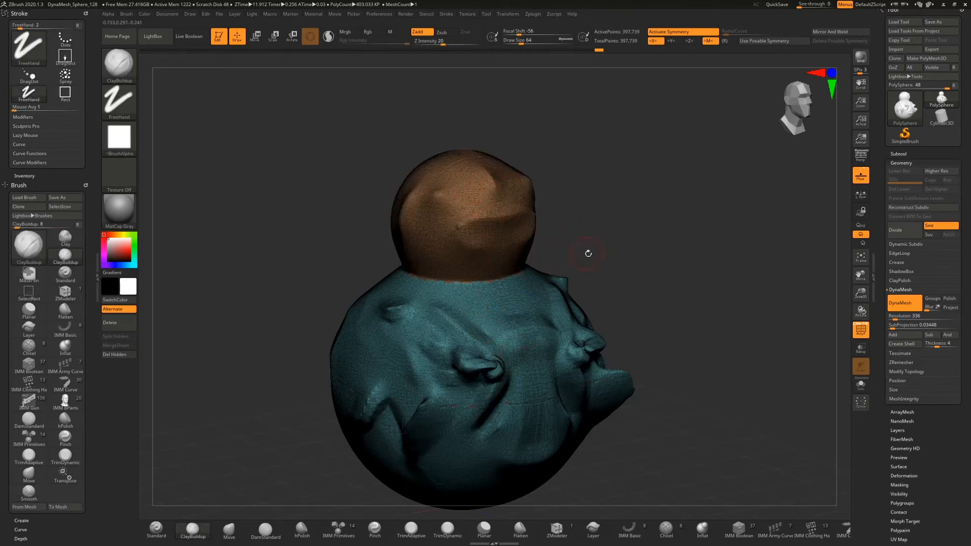
Isolate the brown upper polygroup once more, view it from the front and side, and show all parts again
{"action": "left_click", "coordinate": [508, 232], "text": "ctrl+shift"}
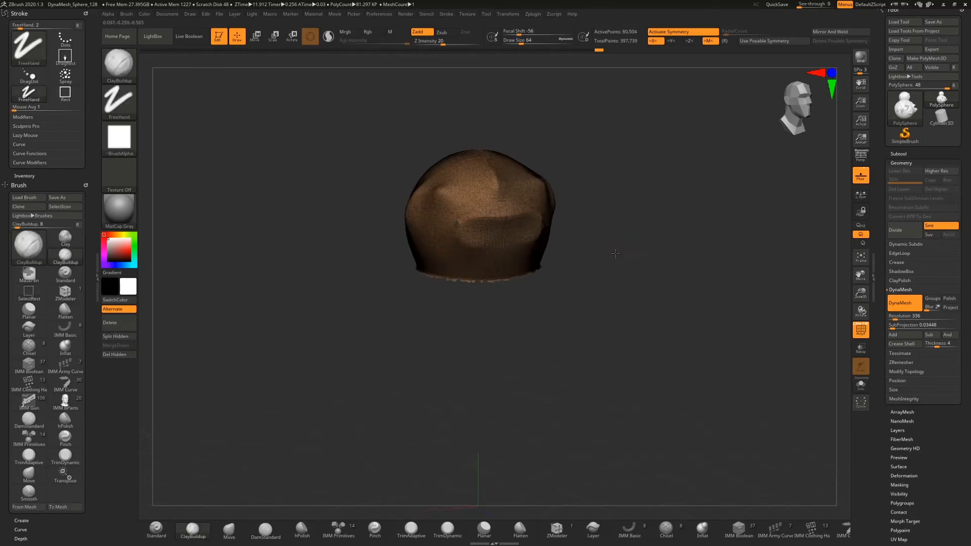
{"action": "left_click_drag", "start_coordinate": [616, 254], "coordinate": [548, 220]}
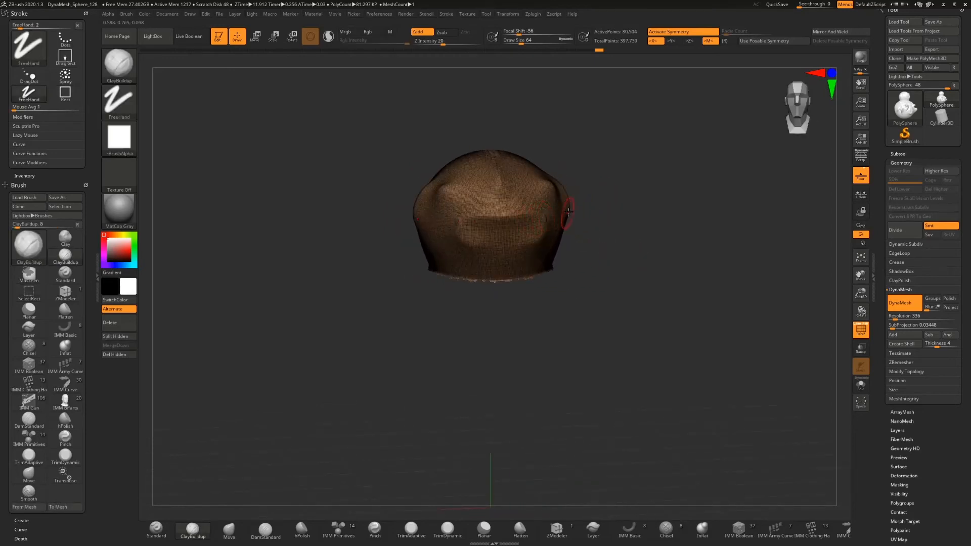
{"action": "left_click_drag", "start_coordinate": [612, 247], "coordinate": [689, 239]}
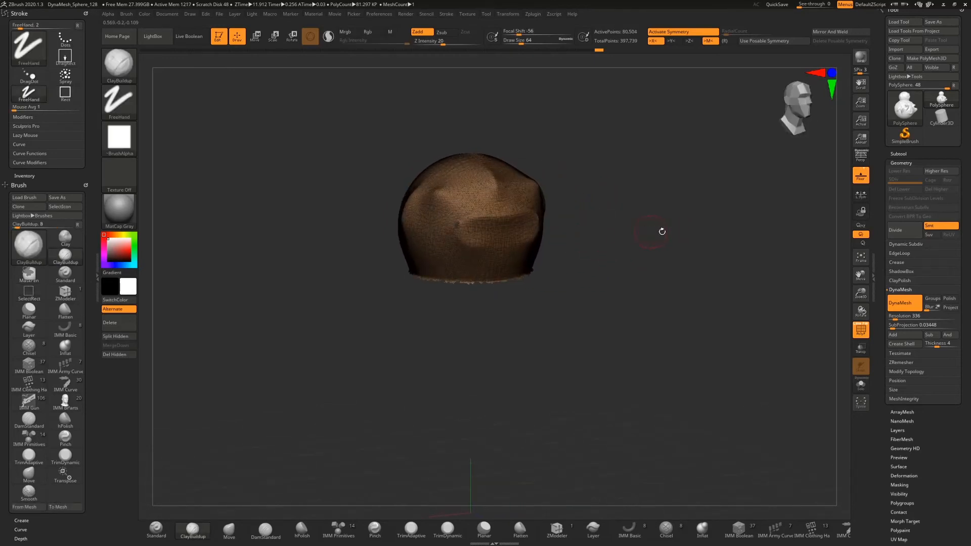
{"action": "left_click", "coordinate": [640, 223], "text": "ctrl+shift"}
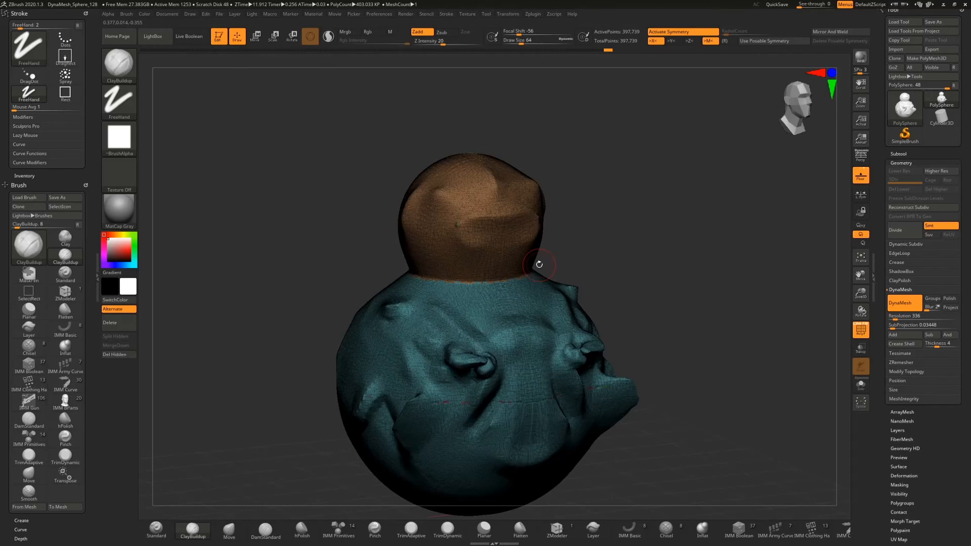
{"action": "mouse_move", "coordinate": [616, 236]}
{"action": "left_mouse_down"}
{"action": "mouse_move", "coordinate": [607, 243]}
{"action": "mouse_move", "coordinate": [635, 236]}
{"action": "left_mouse_up"}
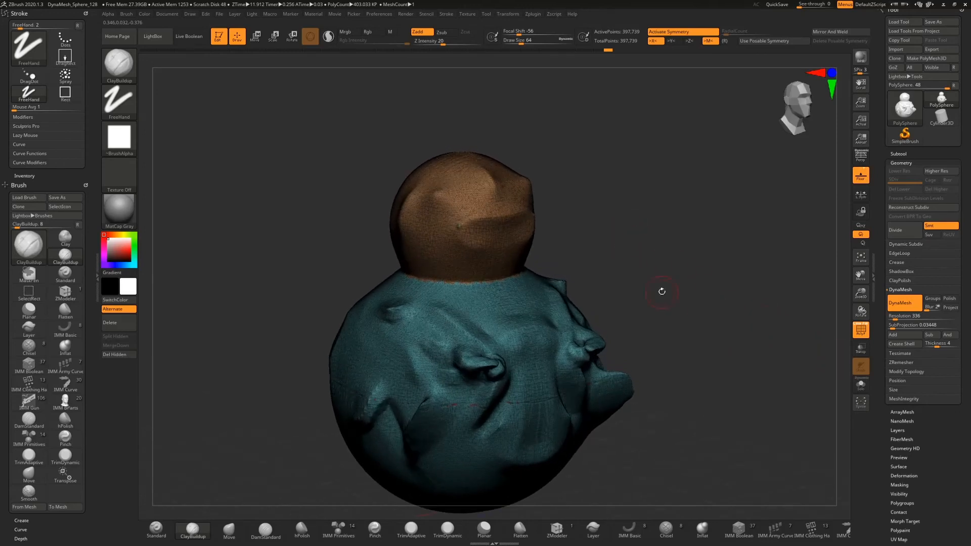
Switch the visible part from the brown upper polygroup to the teal lower polygroup
{"action": "key", "text": "ctrl+w"}
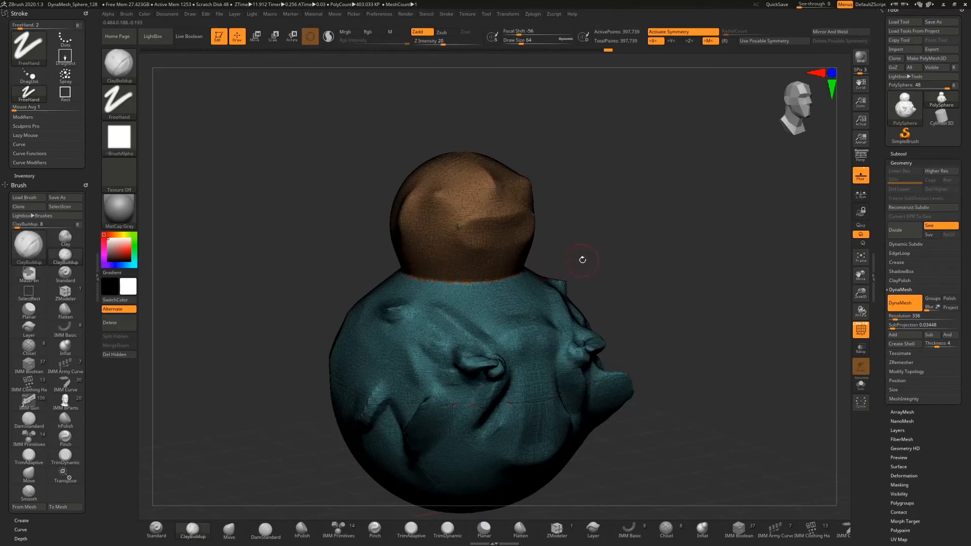
{"action": "left_click_drag", "start_coordinate": [585, 254], "coordinate": [576, 254]}
{"action": "key", "text": "ctrl+Up"}
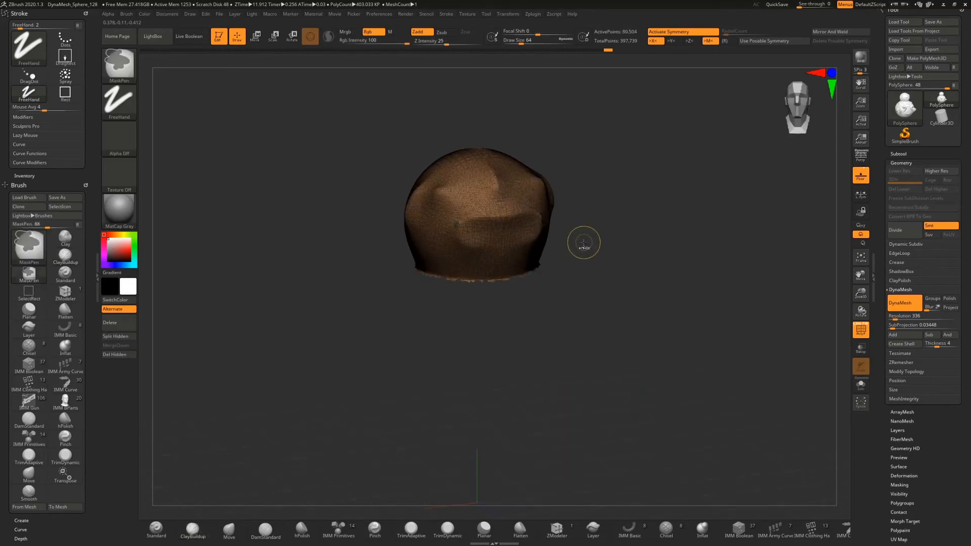
{"action": "key", "text": "ctrl+Down"}
{"action": "key", "text": "ctrl+Down"}
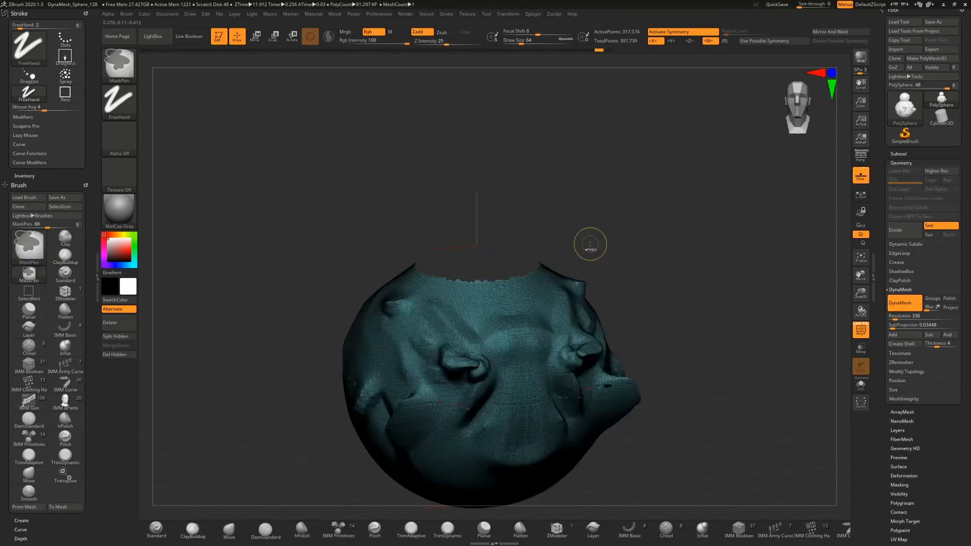
Undo the visibility changes, the DynaMesh update and the clay strokes, back to the model with hidden horn tips
{"action": "key", "text": "ctrl+z"}
{"action": "key", "text": "ctrl+z"}
{"action": "key", "text": "ctrl+z"}
{"action": "key", "text": "ctrl+z"}
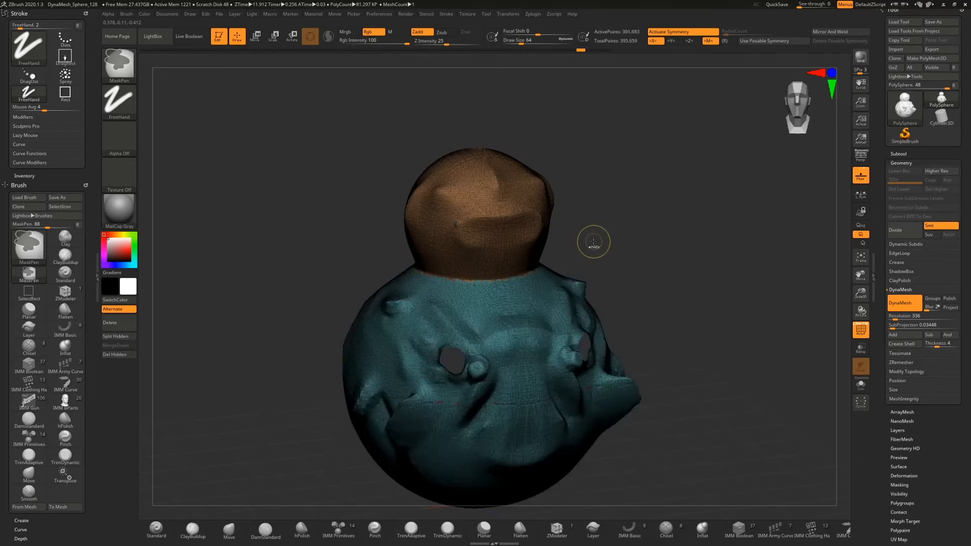
{"action": "key", "text": "ctrl+z"}
{"action": "key", "text": "ctrl+z"}
{"action": "key", "text": "ctrl+z"}
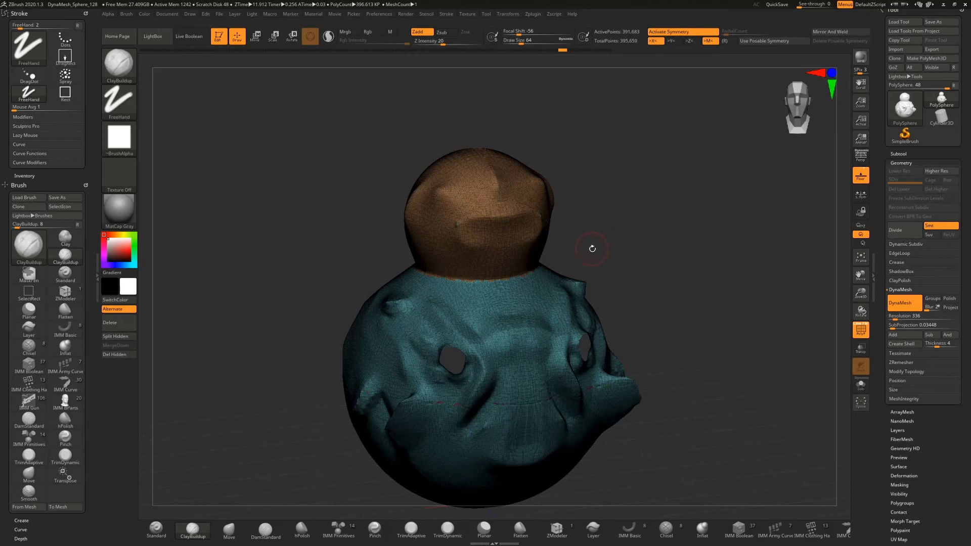
Assign the visible mesh to one new polygroup, show the hidden horn tips and turn the model to the front
{"action": "key", "text": "ctrl+shift+z"}
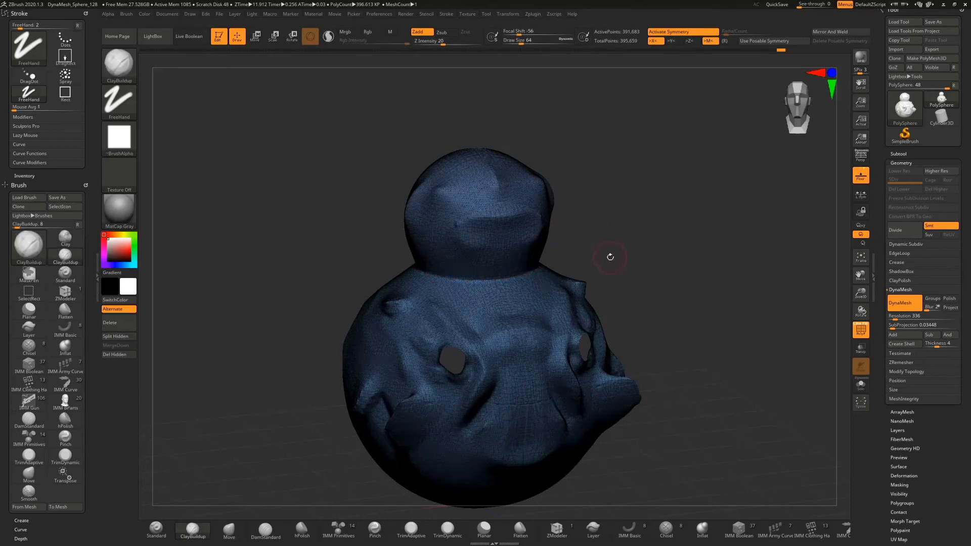
{"action": "left_click_drag", "start_coordinate": [612, 258], "coordinate": [629, 247]}
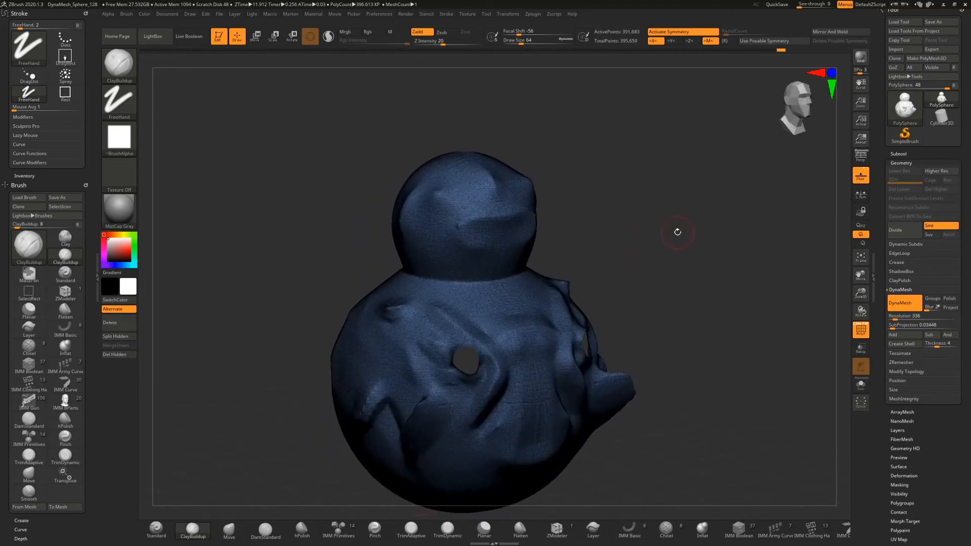
{"action": "left_click", "coordinate": [678, 212], "text": "ctrl+shift"}
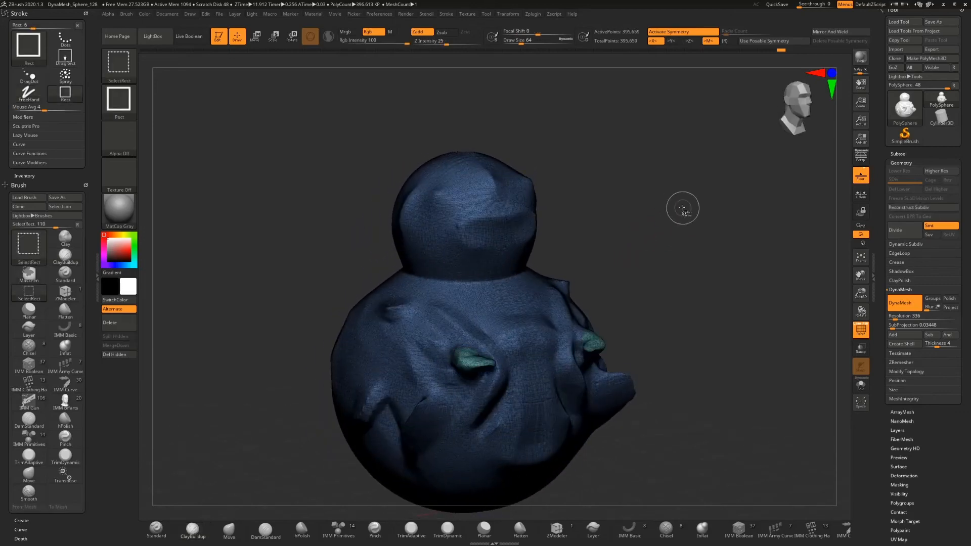
{"action": "left_click_drag", "start_coordinate": [668, 221], "coordinate": [655, 235]}
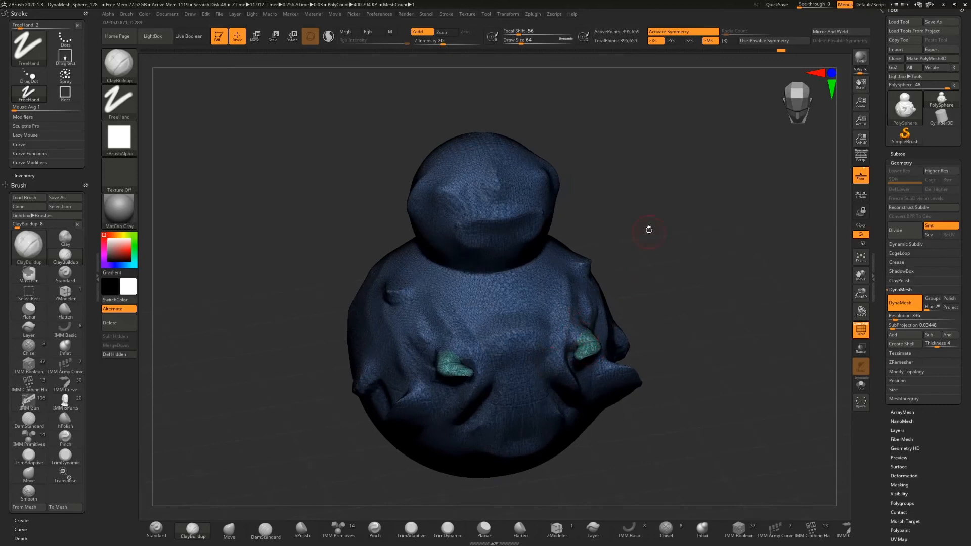
{"action": "left_click_drag", "start_coordinate": [649, 229], "coordinate": [644, 206]}
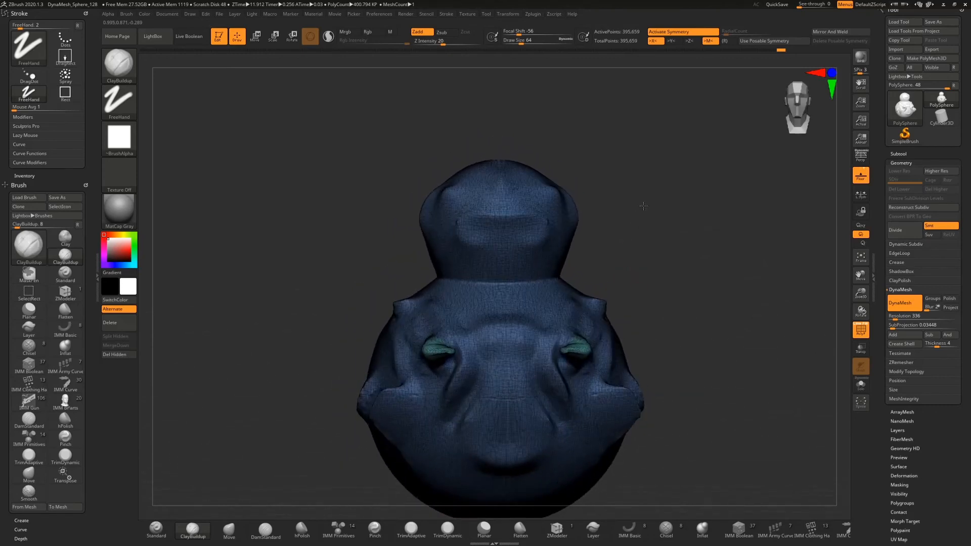
{"action": "left_click_drag", "start_coordinate": [627, 173], "coordinate": [648, 220]}
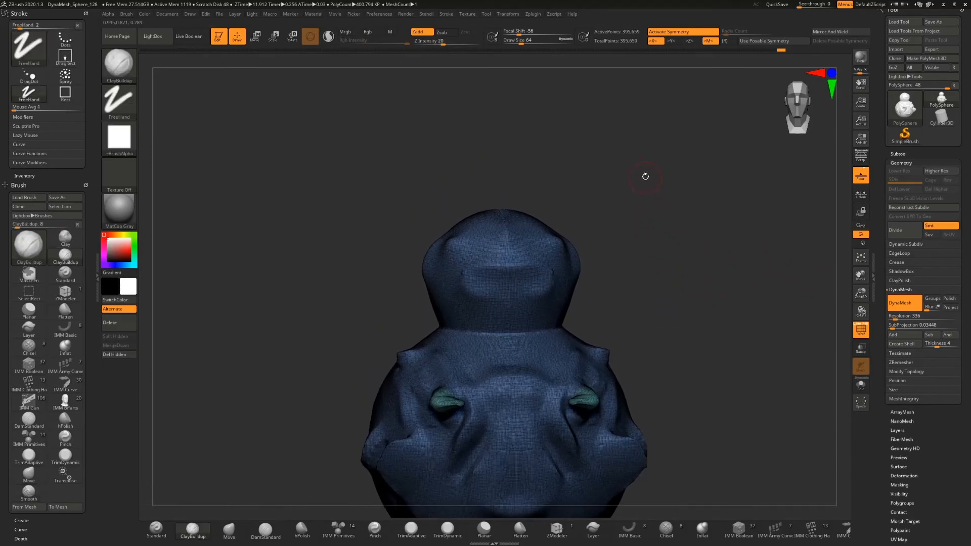
Hide the upper part above the neck with an inverse rectangular selection and show the whole model again
{"action": "left_click_drag", "start_coordinate": [653, 184], "coordinate": [399, 329]}
{"action": "left_click", "coordinate": [798, 104]}
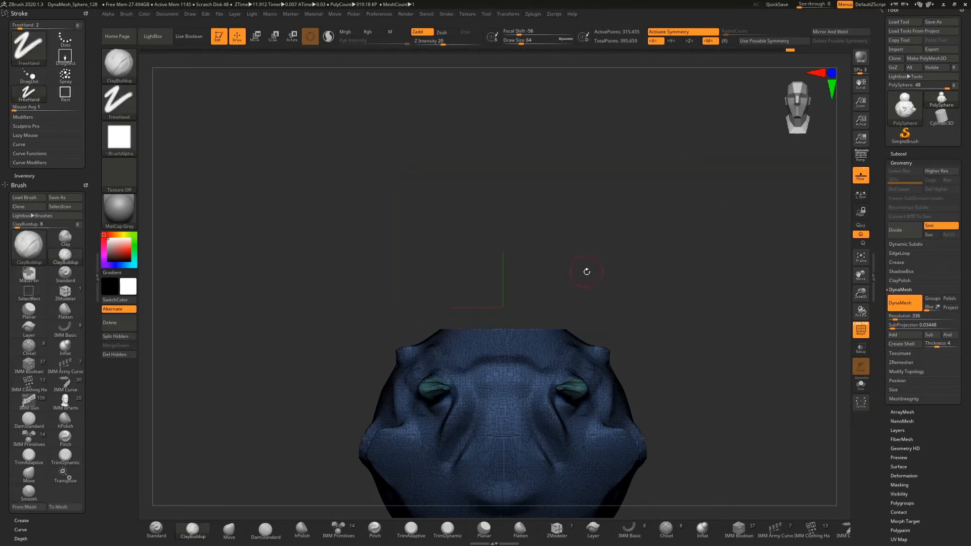
{"action": "left_click_drag", "start_coordinate": [586, 271], "coordinate": [595, 286]}
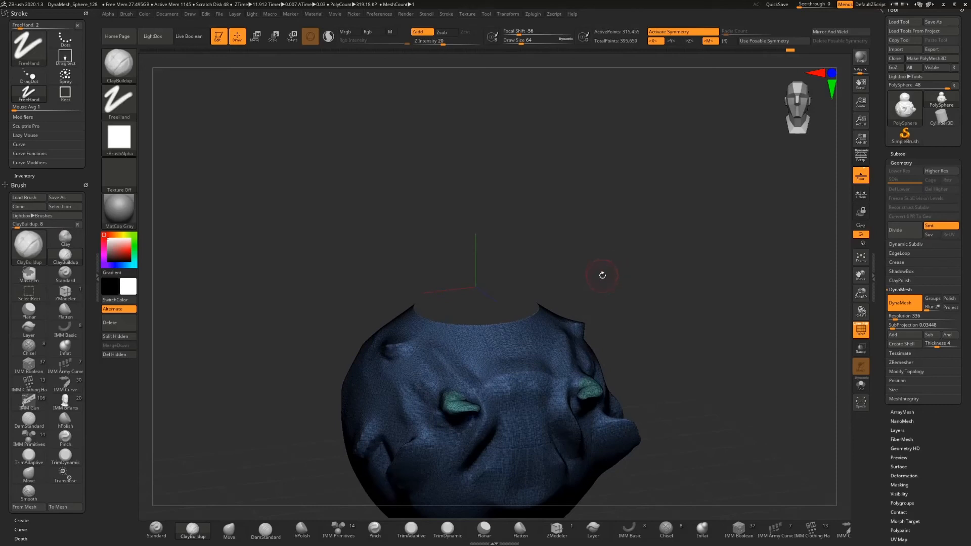
{"action": "left_click", "coordinate": [622, 275], "text": "ctrl+shift"}
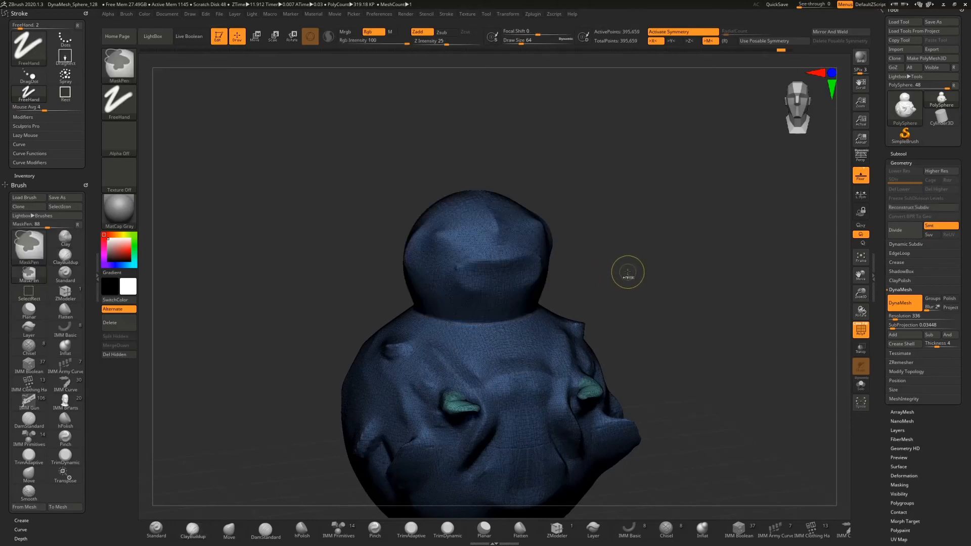
Undo the new polygroup assignment, restore the hidden state of the horn tips and face the model to the front
{"action": "key", "text": "ctrl+z"}
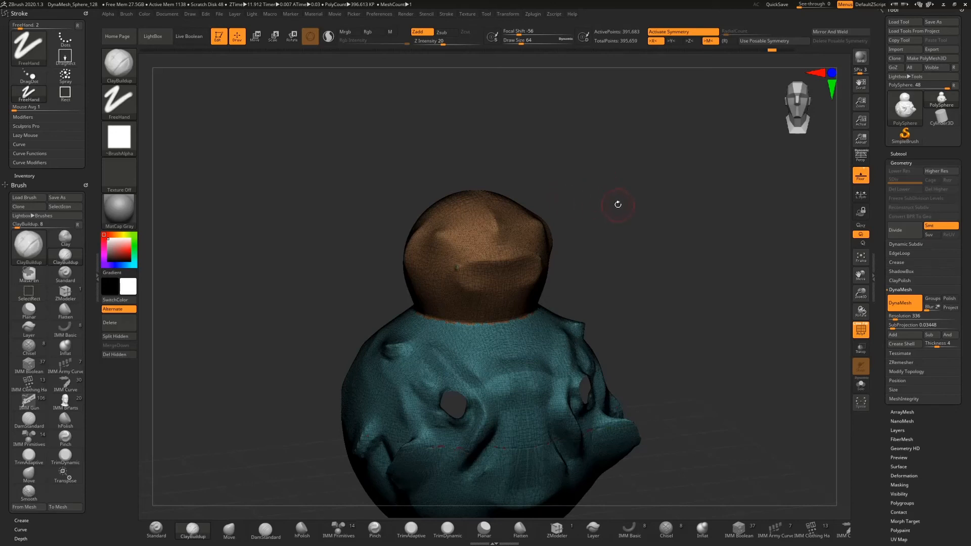
{"action": "left_click_drag", "start_coordinate": [618, 205], "coordinate": [611, 200]}
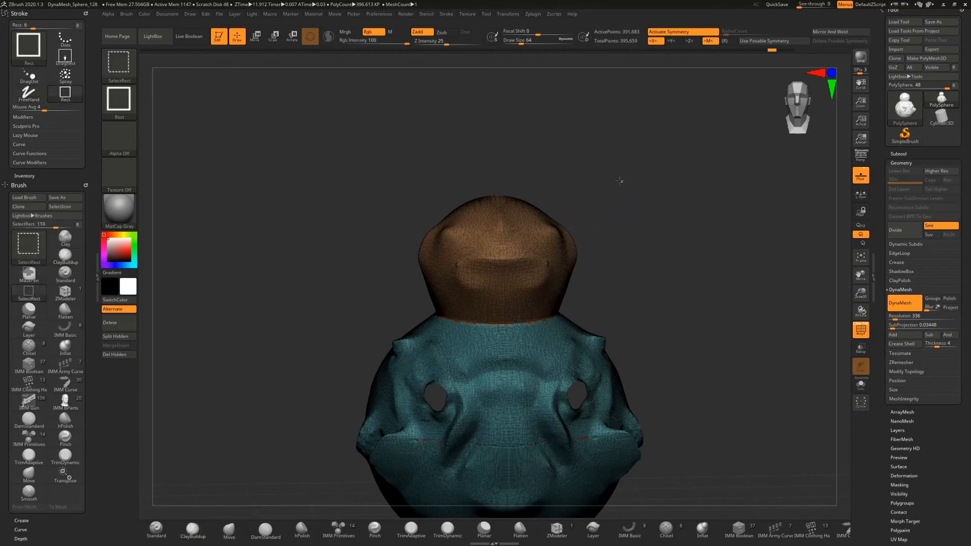
Hide the head above the neck, assign the visible body to a new polygroup, and show the whole model again
{"action": "left_click_drag", "start_coordinate": [622, 183], "coordinate": [395, 322], "text": "ctrl+shift"}
{"action": "mouse_move", "coordinate": [626, 292]}
{"action": "left_mouse_down"}
{"action": "mouse_move", "coordinate": [628, 304]}
{"action": "mouse_move", "coordinate": [633, 292]}
{"action": "left_mouse_up"}
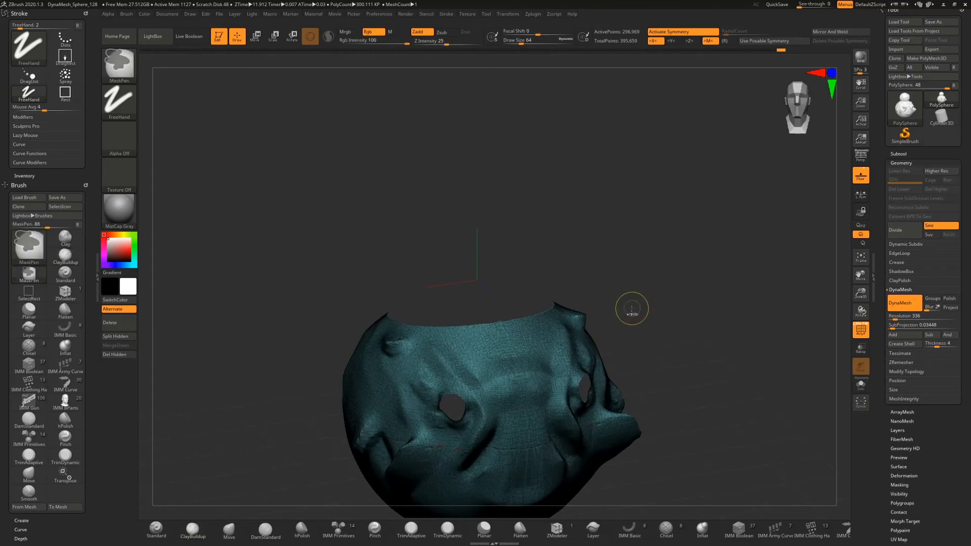
{"action": "key", "text": "ctrl+w"}
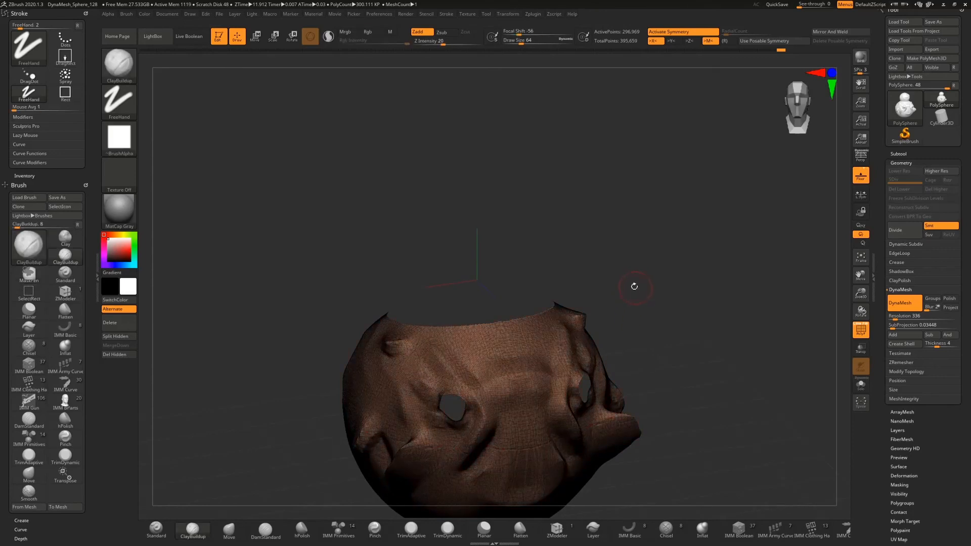
{"action": "left_click", "coordinate": [668, 215], "text": "ctrl+shift"}
{"action": "mouse_move", "coordinate": [670, 255]}
{"action": "left_mouse_down"}
{"action": "mouse_move", "coordinate": [656, 247]}
{"action": "mouse_move", "coordinate": [577, 260]}
{"action": "left_mouse_up"}
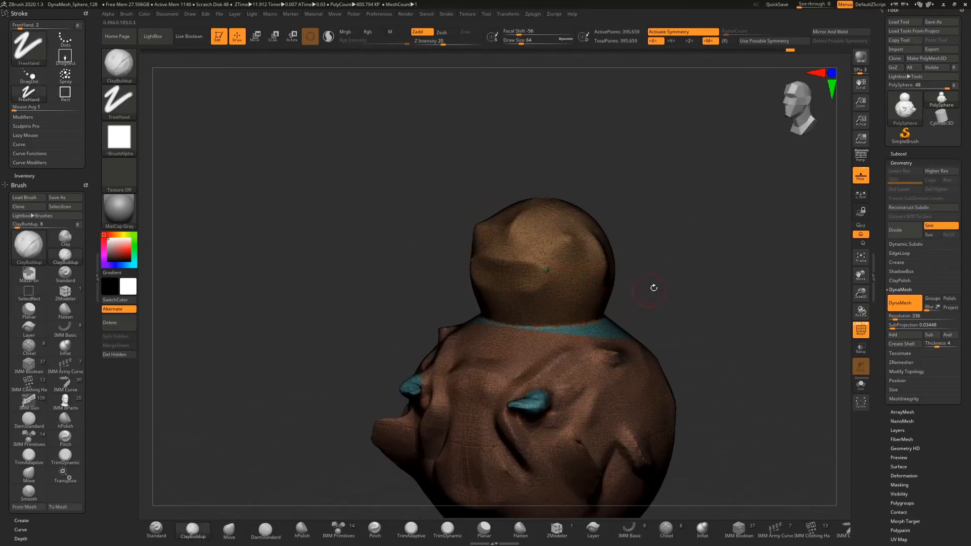
{"action": "left_click_drag", "start_coordinate": [666, 259], "coordinate": [644, 286]}
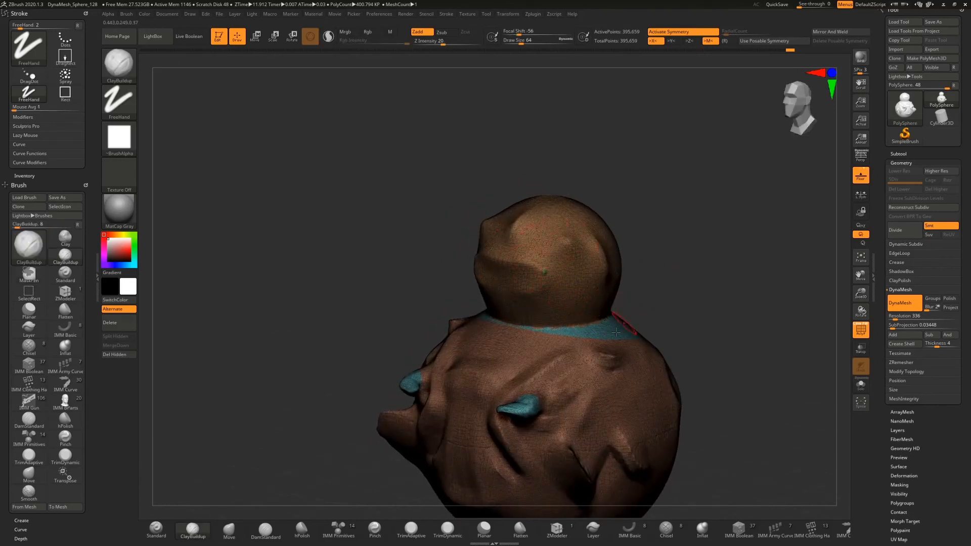
Isolate the body polygroup, build up clay between the horns, and bring the whole model back after inverting the visibility
{"action": "left_click", "coordinate": [584, 376], "text": "ctrl+shift"}
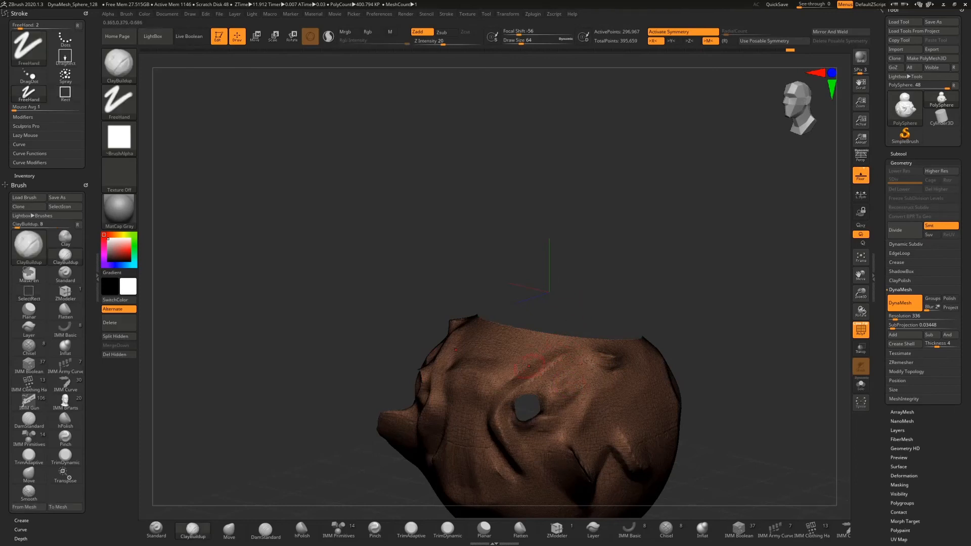
{"action": "left_click_drag", "start_coordinate": [568, 365], "coordinate": [571, 362], "text": "ctrl+shift"}
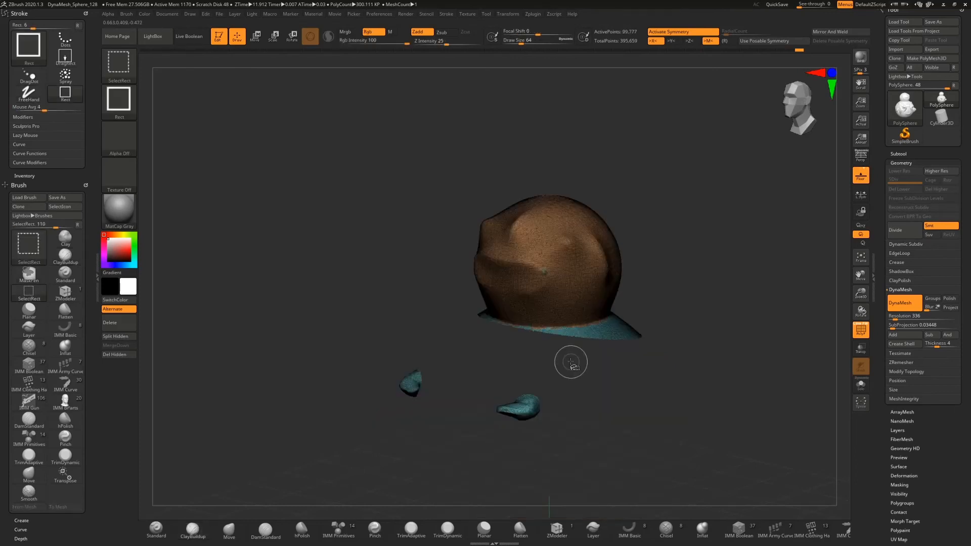
{"action": "left_click", "coordinate": [712, 251], "text": "ctrl+shift"}
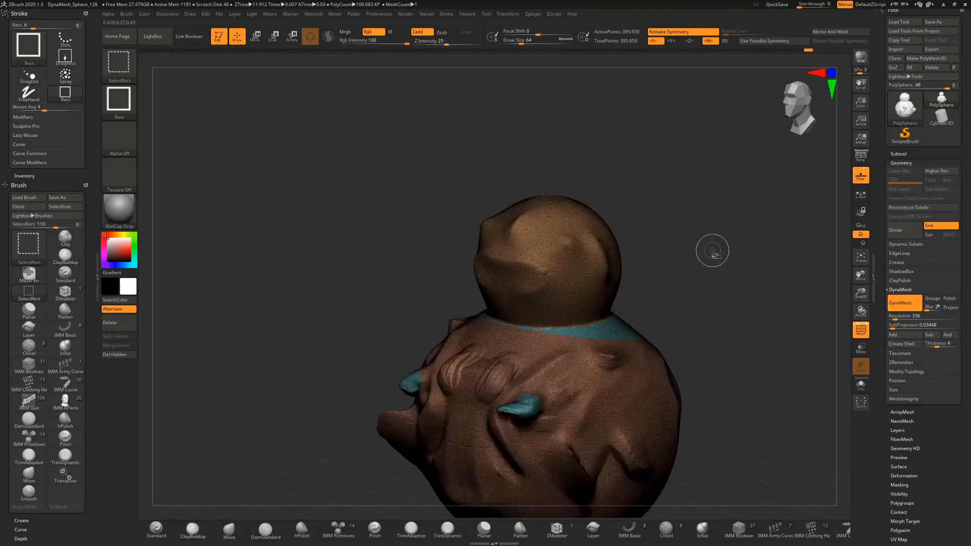
Isolate the head polygroup, build up symmetrical ear-like clay ridges on its sides, and show the whole model again
{"action": "left_click", "coordinate": [591, 274], "text": "ctrl+shift"}
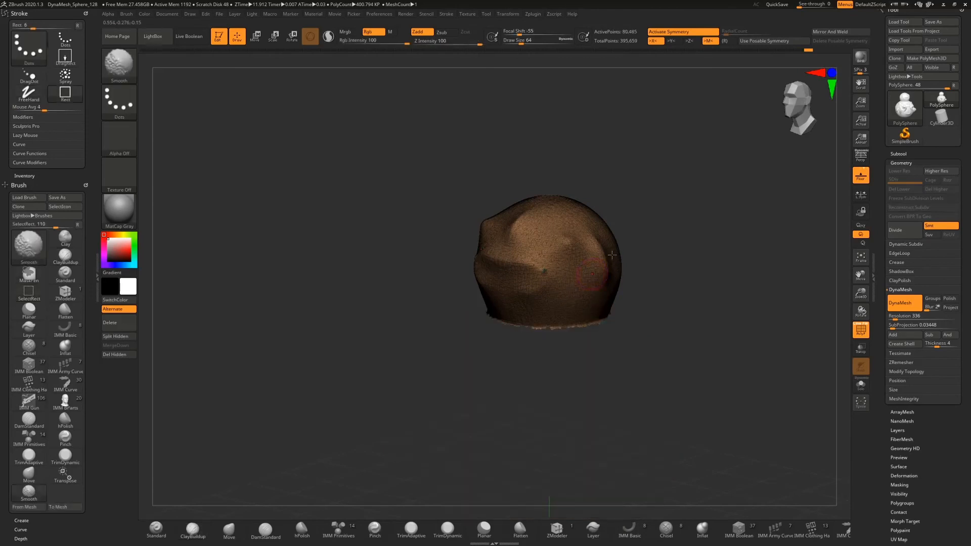
{"action": "left_click_drag", "start_coordinate": [604, 260], "coordinate": [579, 315]}
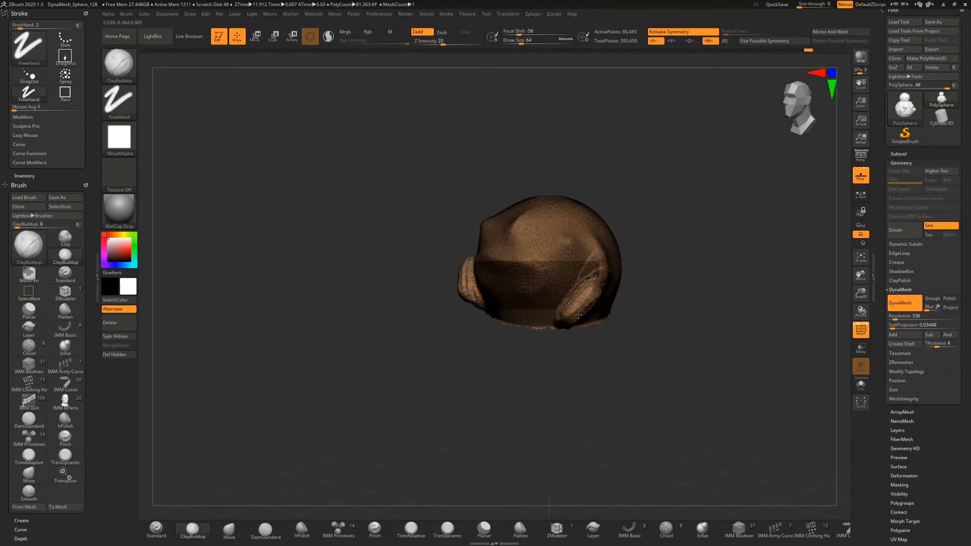
{"action": "left_click", "coordinate": [703, 238], "text": "ctrl+shift"}
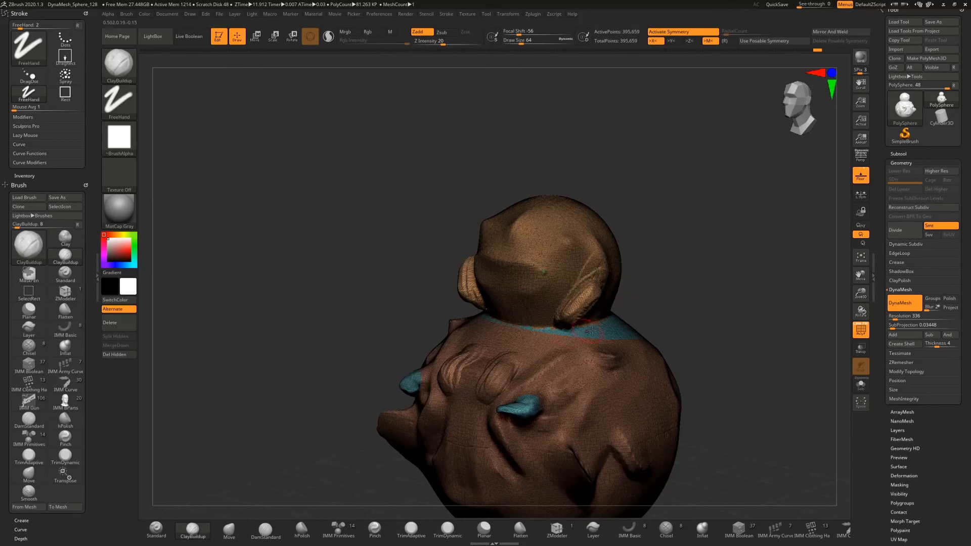
Isolate the polygroup of the neck collar and horn tips, build up clay on the collar, and unhide the rest
{"action": "left_click", "coordinate": [616, 329], "text": "ctrl+shift"}
{"action": "left_click_drag", "start_coordinate": [622, 327], "coordinate": [627, 326]}
{"action": "left_click", "coordinate": [675, 281], "text": "ctrl+shift"}
{"action": "left_click_drag", "start_coordinate": [672, 273], "coordinate": [662, 290]}
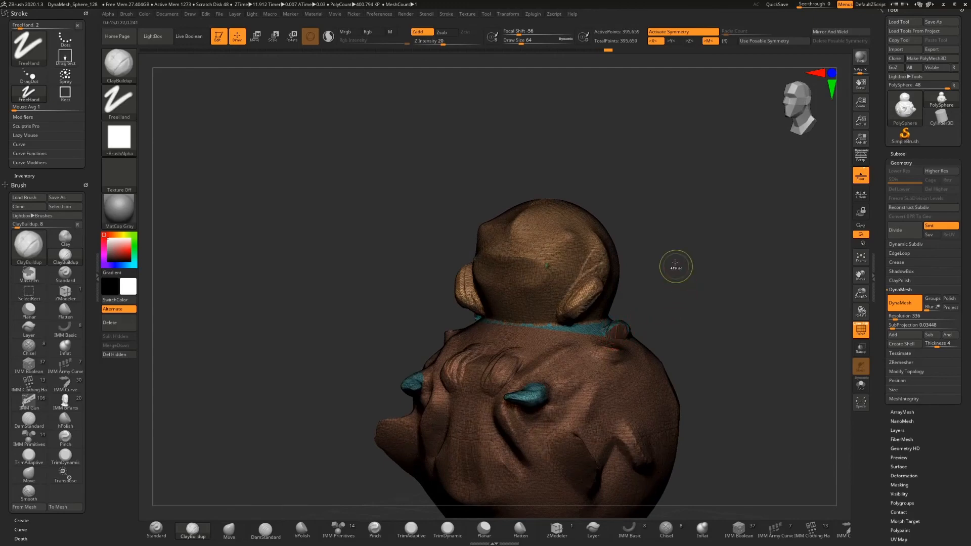
Update the DynaMesh of the whole model with the added clay strokes
{"action": "mouse_move", "coordinate": [666, 247]}
{"action": "left_mouse_down", "text": "ctrl"}
{"action": "mouse_move", "coordinate": [702, 310]}
{"action": "mouse_move", "coordinate": [684, 294]}
{"action": "mouse_move", "coordinate": [678, 263]}
{"action": "left_mouse_up", "text": "ctrl"}
{"action": "key", "text": "ctrl"}
{"action": "left_click_drag", "start_coordinate": [692, 304], "coordinate": [438, 312]}
{"action": "left_click_drag", "start_coordinate": [672, 325], "coordinate": [630, 279]}
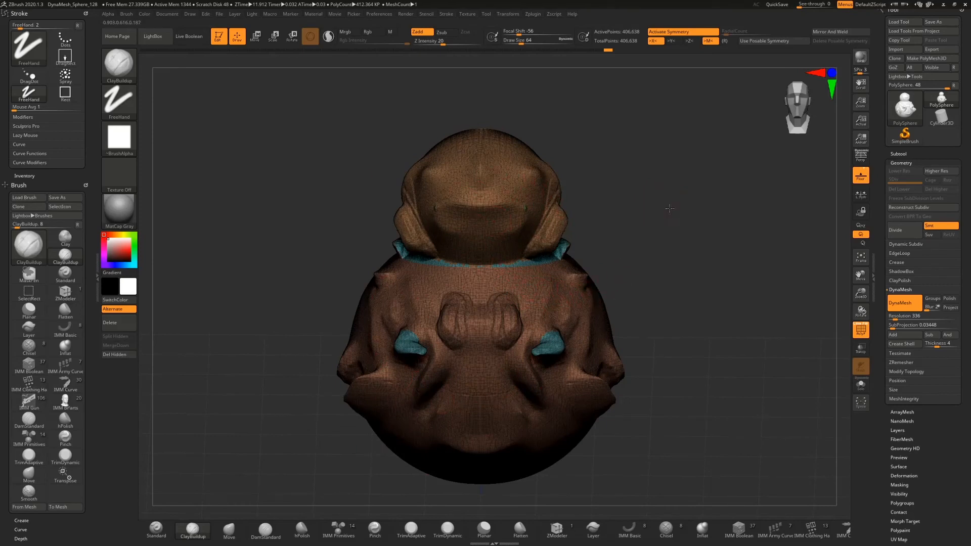
Build up clay on the horn tips with only their polygroup visible, and try to update the DynaMesh
{"action": "left_click_drag", "start_coordinate": [670, 208], "coordinate": [552, 357]}
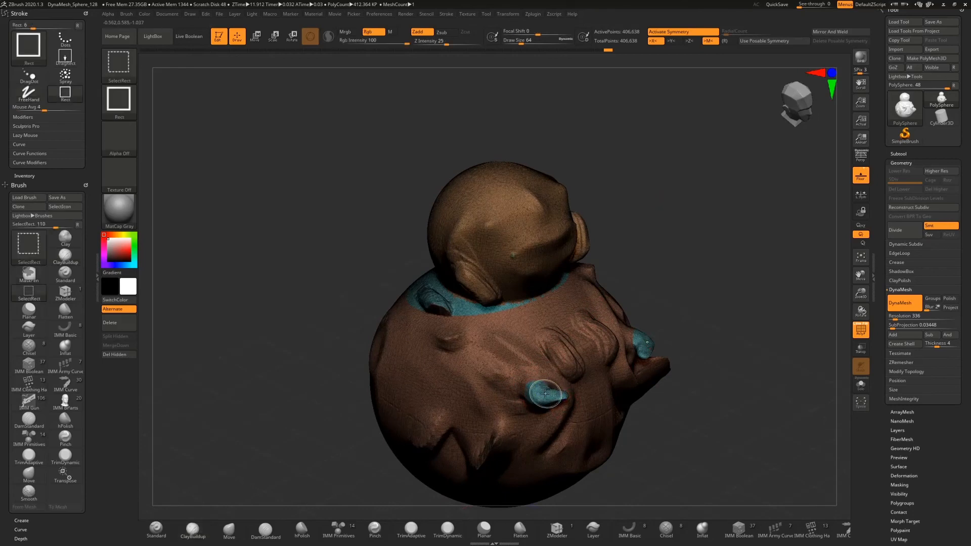
{"action": "left_click", "coordinate": [551, 397], "text": "ctrl+shift"}
{"action": "left_click_drag", "start_coordinate": [551, 394], "coordinate": [557, 403]}
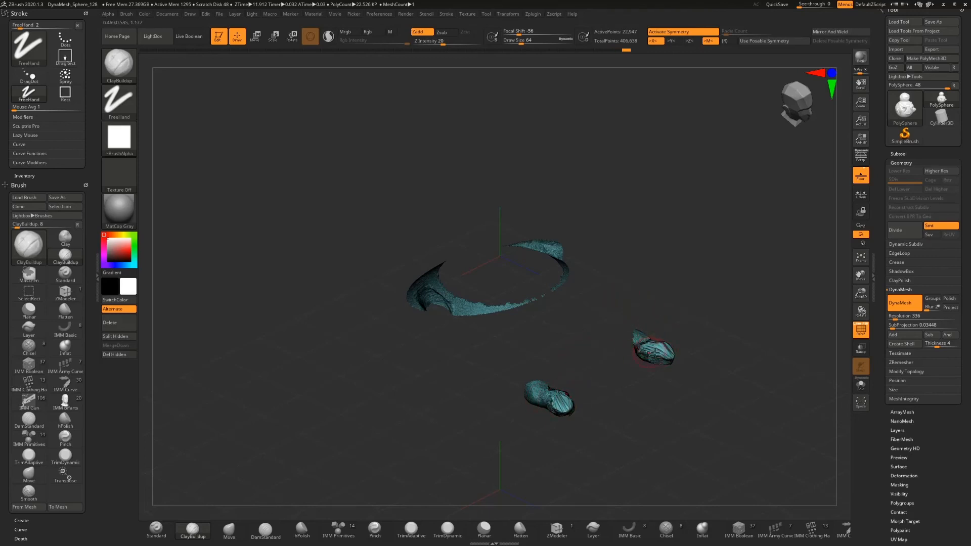
{"action": "left_click_drag", "start_coordinate": [678, 296], "coordinate": [698, 318], "text": "ctrl"}
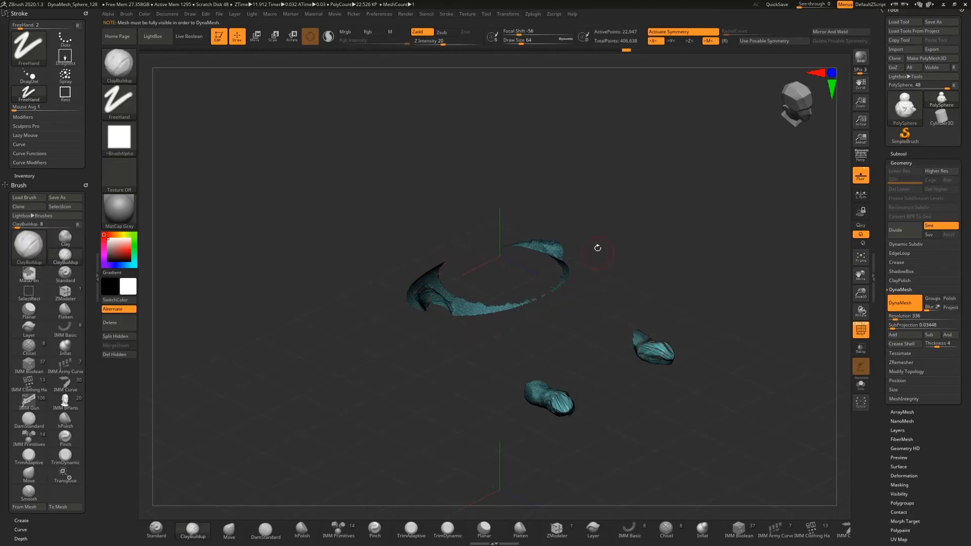
Hide the neck collar with a rectangular selection, give the two horn tips their own polygroup, and show the whole model
{"action": "left_click_drag", "start_coordinate": [653, 261], "coordinate": [631, 244]}
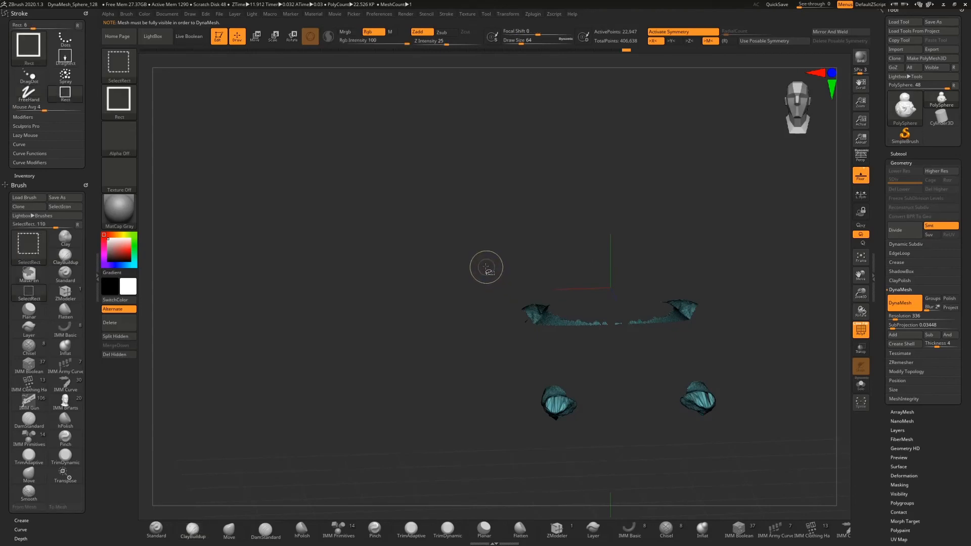
{"action": "mouse_move", "coordinate": [485, 264]}
{"action": "left_mouse_down", "text": "ctrl+shift"}
{"action": "mouse_move", "coordinate": [698, 308]}
{"action": "mouse_move", "coordinate": [748, 346]}
{"action": "left_mouse_up", "text": "ctrl+shift"}
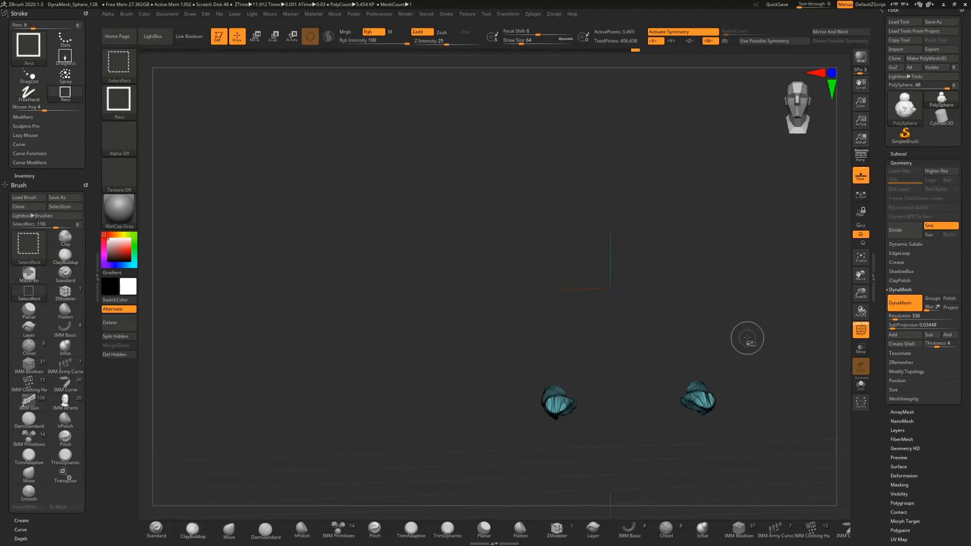
{"action": "key", "text": "ctrl+w"}
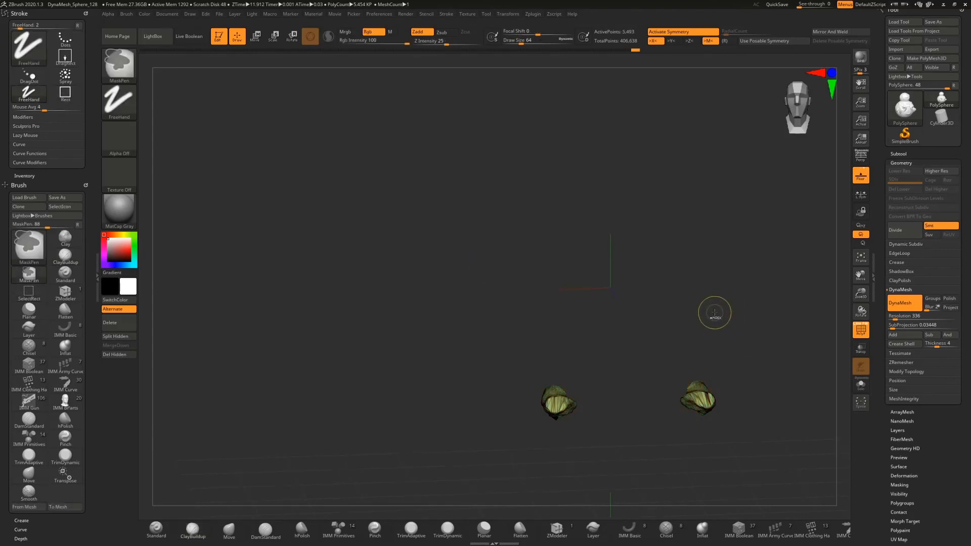
{"action": "left_click", "coordinate": [777, 263], "text": "ctrl+shift"}
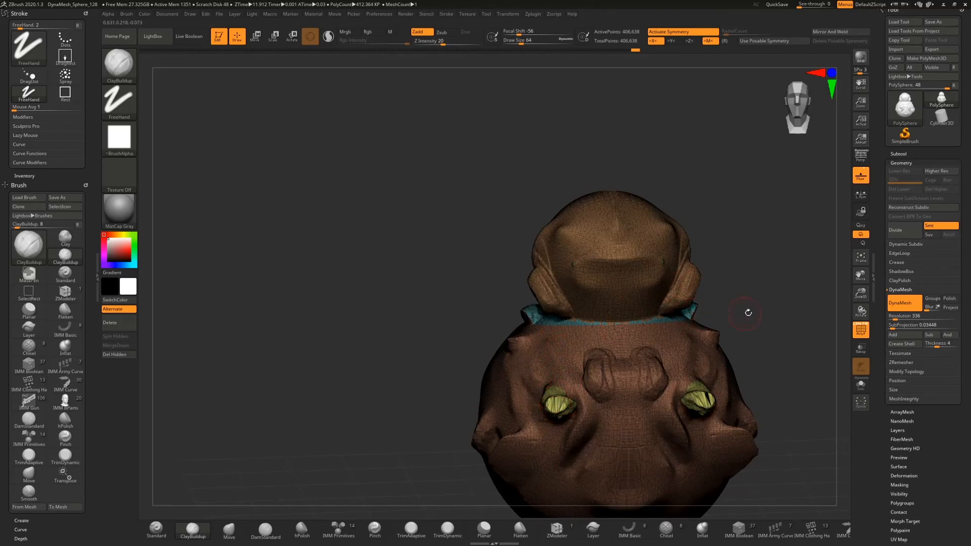
Merge all the model's polygroups into one single polygroup
{"action": "left_click_drag", "start_coordinate": [748, 312], "coordinate": [700, 277], "text": "alt"}
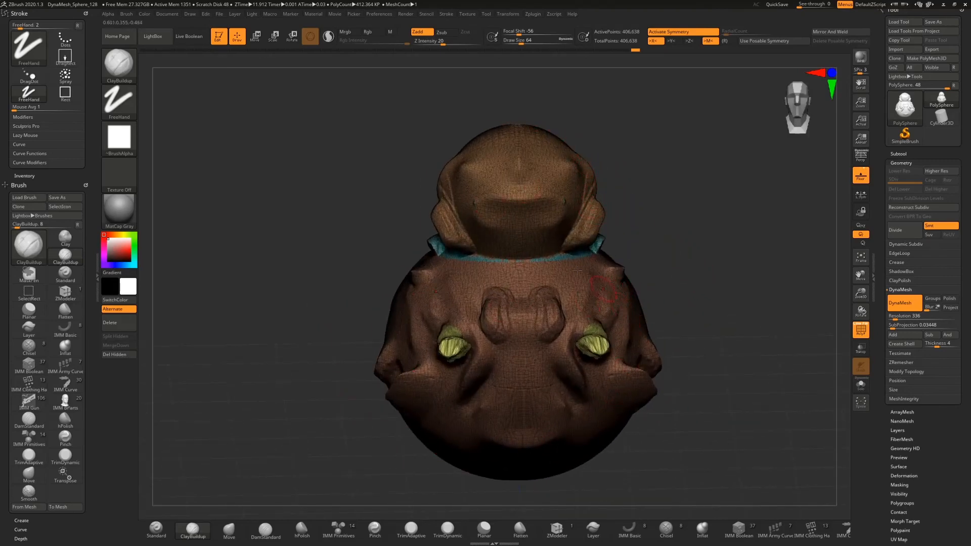
{"action": "key", "text": "ctrl"}
{"action": "mouse_move", "coordinate": [663, 264]}
{"action": "left_mouse_down", "text": "ctrl"}
{"action": "mouse_move", "coordinate": [717, 246]}
{"action": "mouse_move", "coordinate": [651, 253]}
{"action": "mouse_move", "coordinate": [743, 258]}
{"action": "left_mouse_up", "text": "ctrl"}
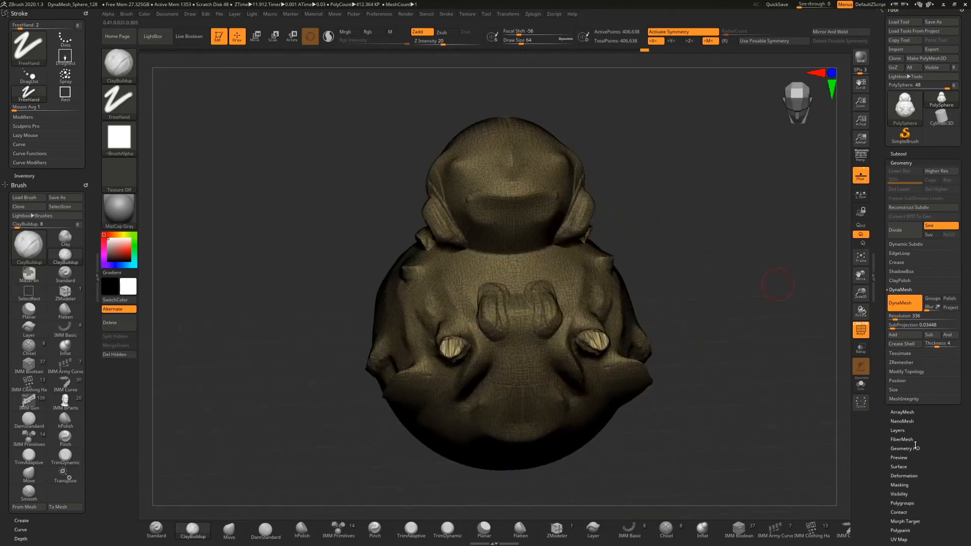
Apply Auto Groups to regroup the model by topology continuity
{"action": "left_click", "coordinate": [902, 503]}
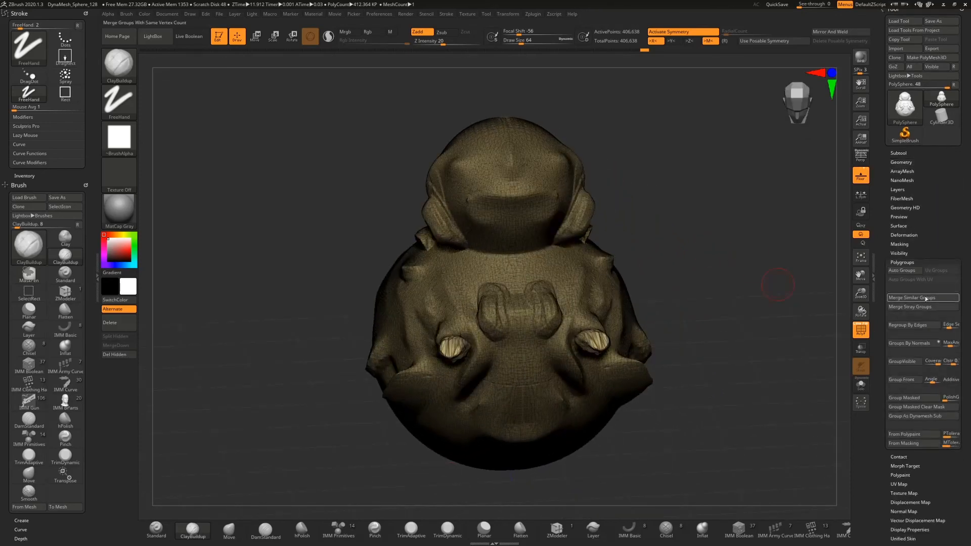
{"action": "left_click", "coordinate": [903, 270]}
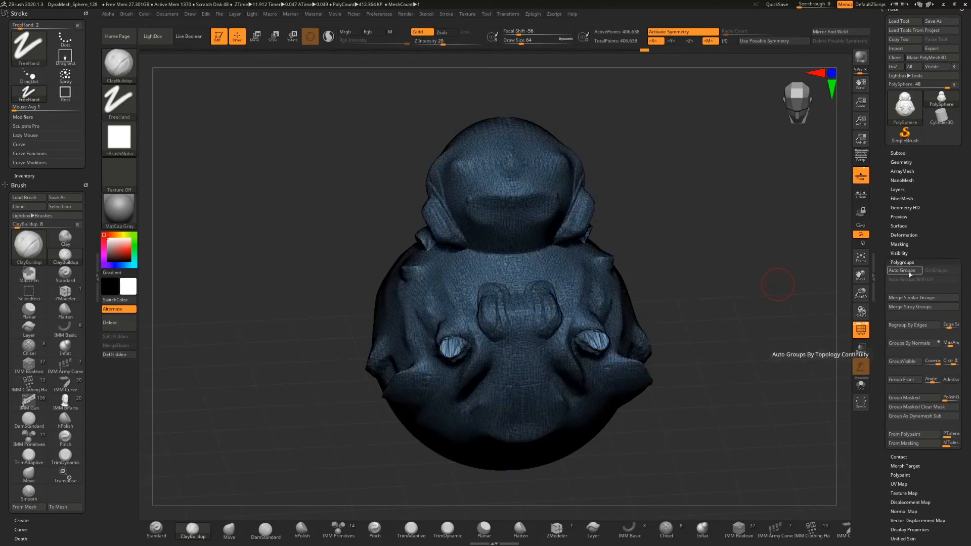
{"action": "mouse_move", "coordinate": [712, 269]}
{"action": "left_mouse_down"}
{"action": "mouse_move", "coordinate": [675, 255]}
{"action": "mouse_move", "coordinate": [709, 249]}
{"action": "left_mouse_up"}
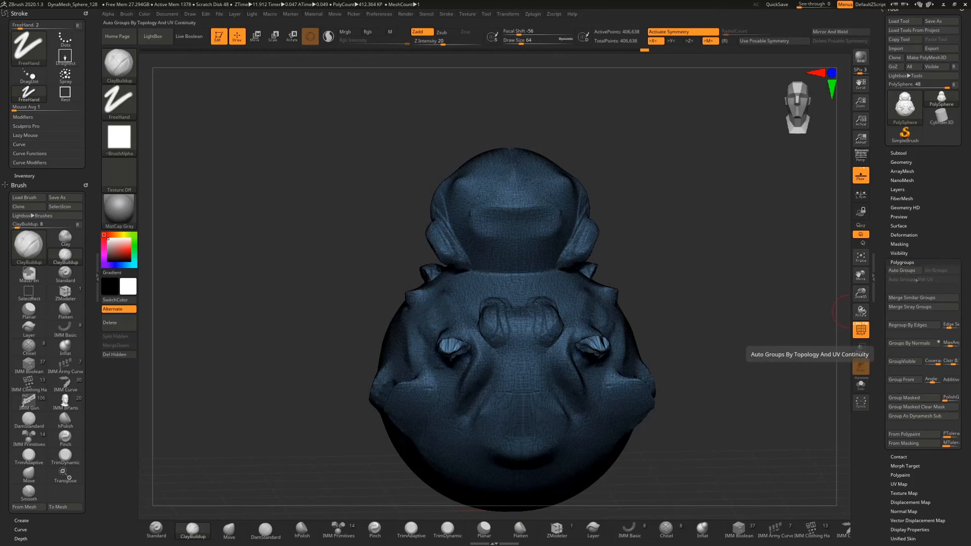
Apply Regroup By Edges to the model, inspect the groups from the side, and return it to a single polygroup
{"action": "left_click", "coordinate": [919, 327]}
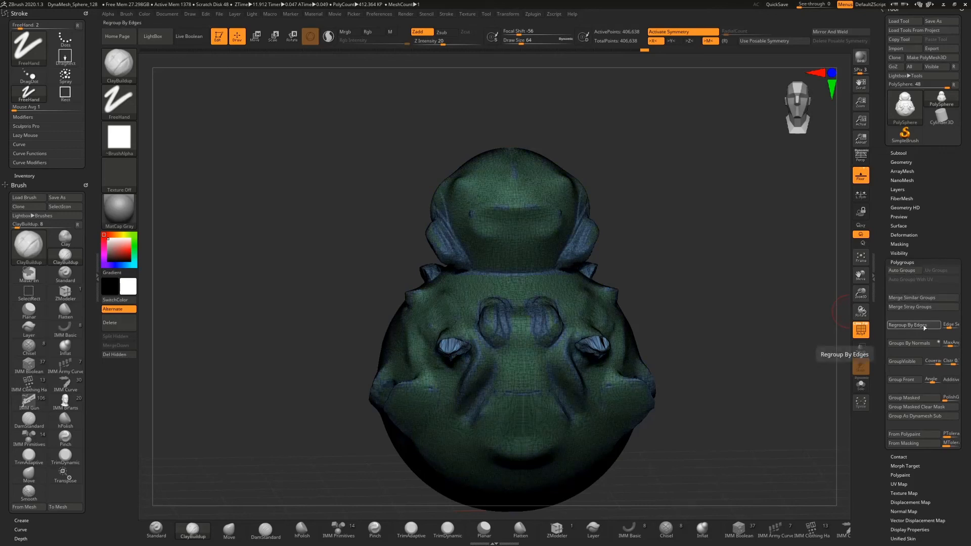
{"action": "left_click_drag", "start_coordinate": [677, 278], "coordinate": [602, 279]}
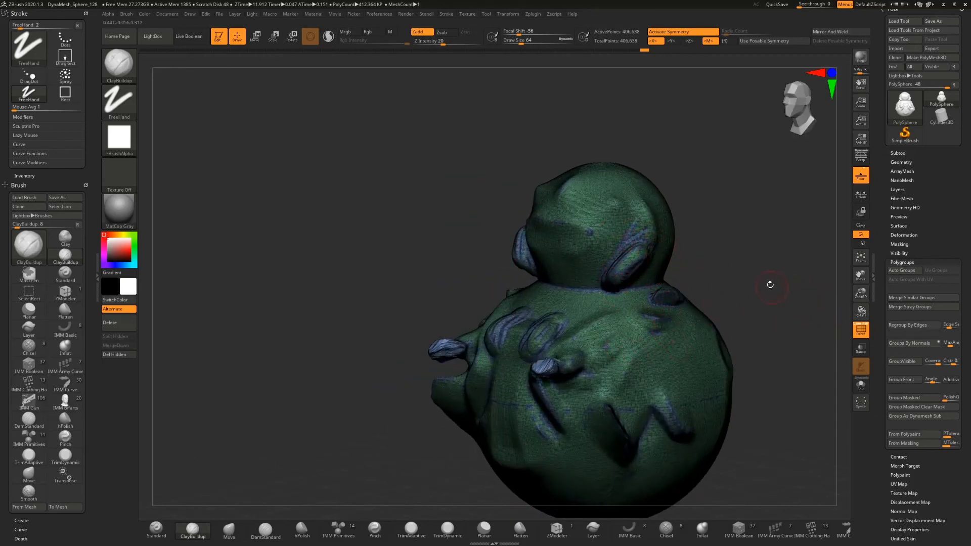
{"action": "key", "text": "ctrl+w"}
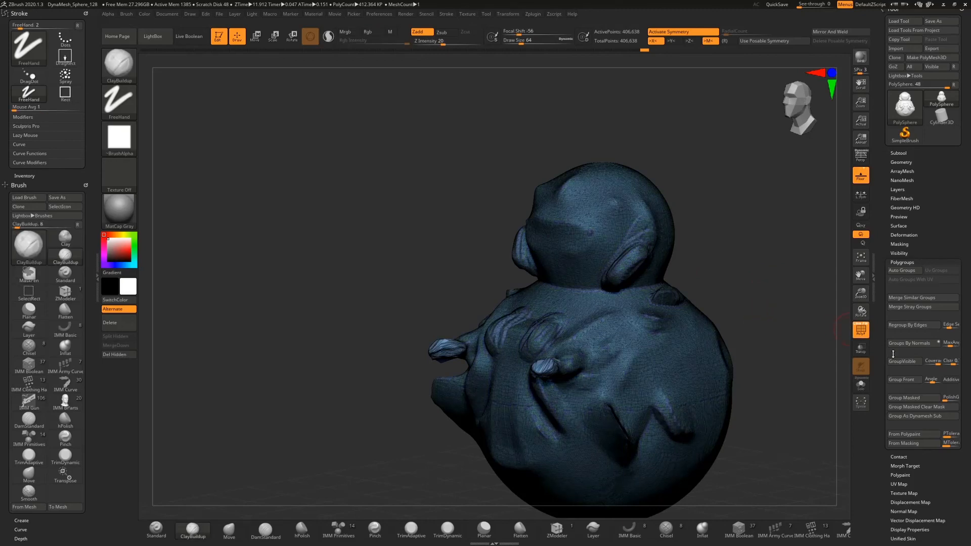
Apply GroupVisible to the model, try Group Front on the front-facing polygons, and return it to a single polygroup
{"action": "left_click", "coordinate": [908, 361]}
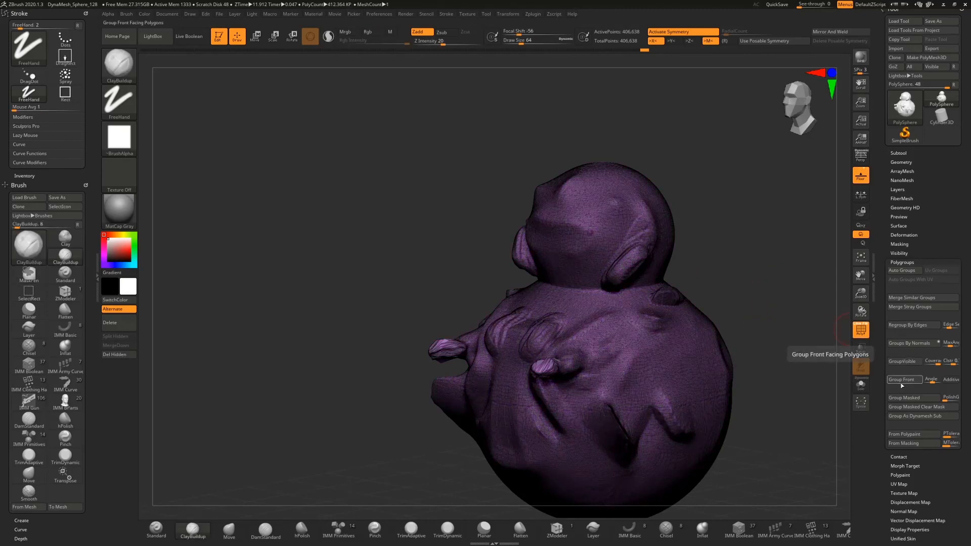
{"action": "left_click", "coordinate": [906, 381]}
{"action": "left_click_drag", "start_coordinate": [744, 272], "coordinate": [781, 274]}
{"action": "key", "text": "ctrl+w"}
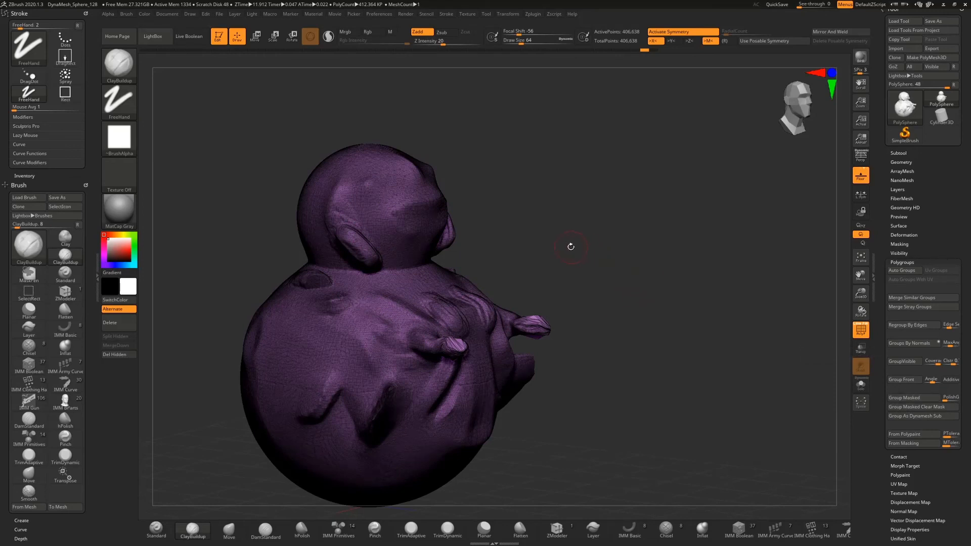
{"action": "left_click_drag", "start_coordinate": [638, 268], "coordinate": [651, 276]}
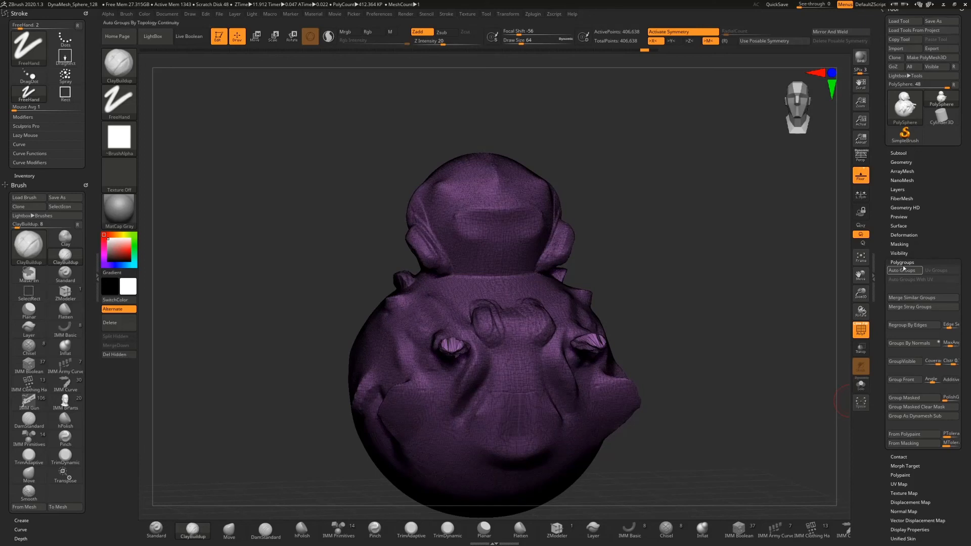
Replace the sculpt with an initialized QGrid plane and re-initialize the tool as a QCube
{"action": "left_click", "coordinate": [909, 261]}
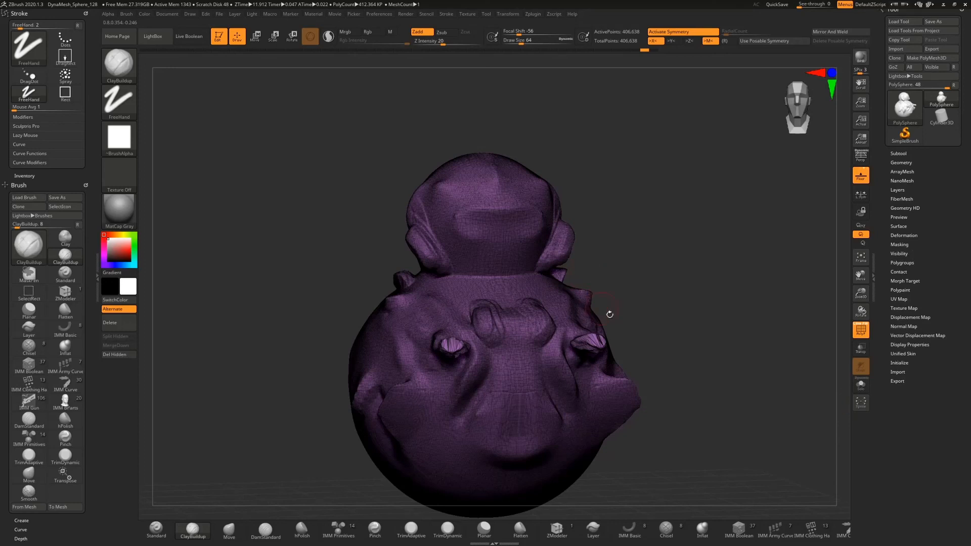
{"action": "left_click", "coordinate": [899, 362]}
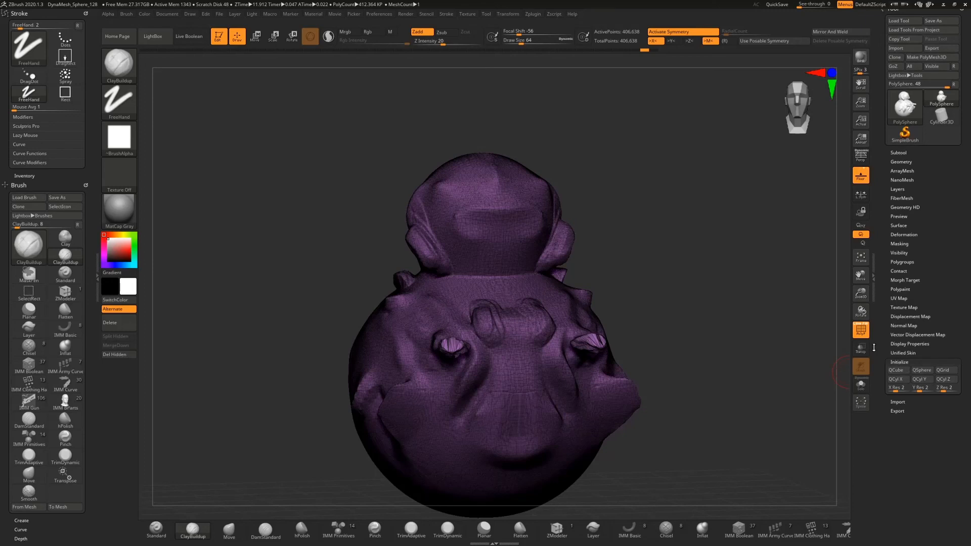
{"action": "left_click", "coordinate": [944, 371]}
{"action": "mouse_move", "coordinate": [772, 305]}
{"action": "left_mouse_down"}
{"action": "mouse_move", "coordinate": [795, 313]}
{"action": "mouse_move", "coordinate": [759, 310]}
{"action": "left_mouse_up"}
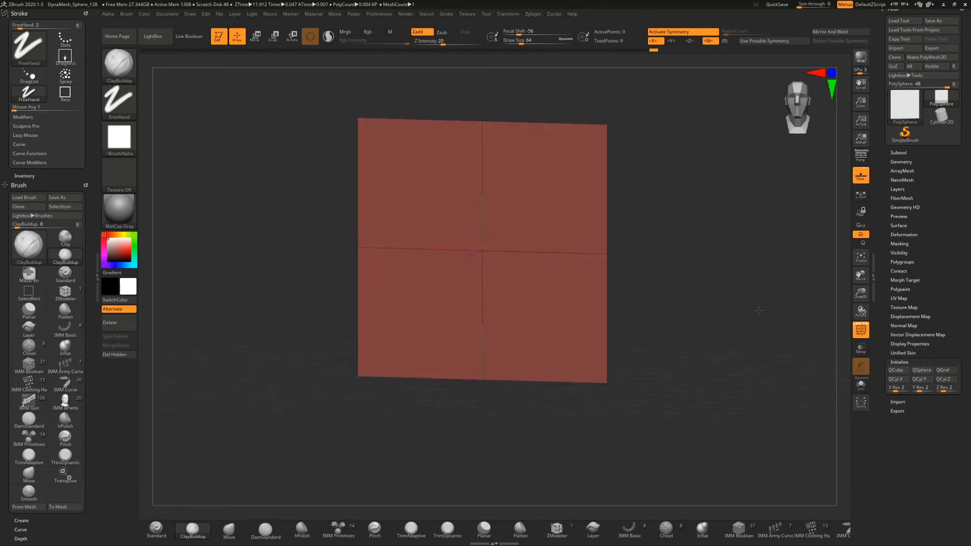
{"action": "left_click", "coordinate": [896, 370]}
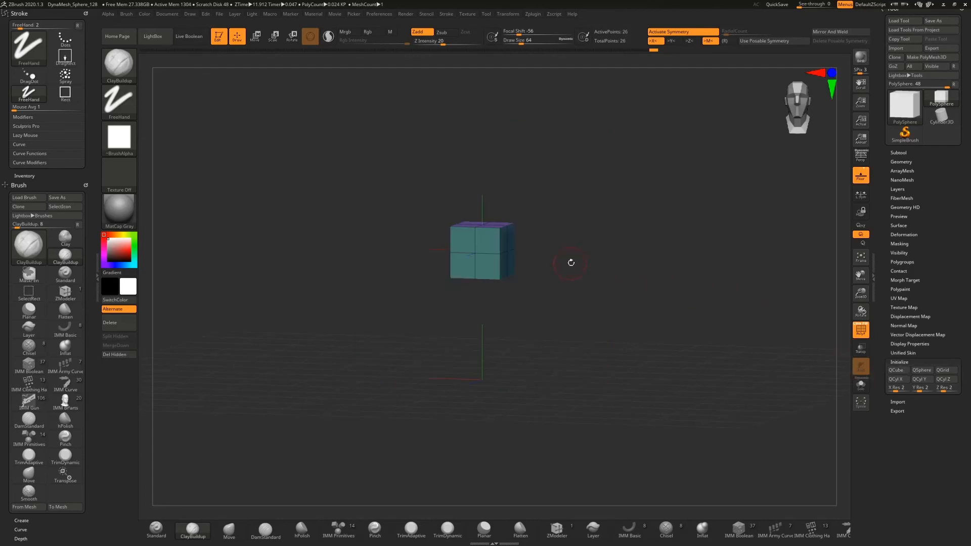
{"action": "left_click_drag", "start_coordinate": [598, 284], "coordinate": [612, 276]}
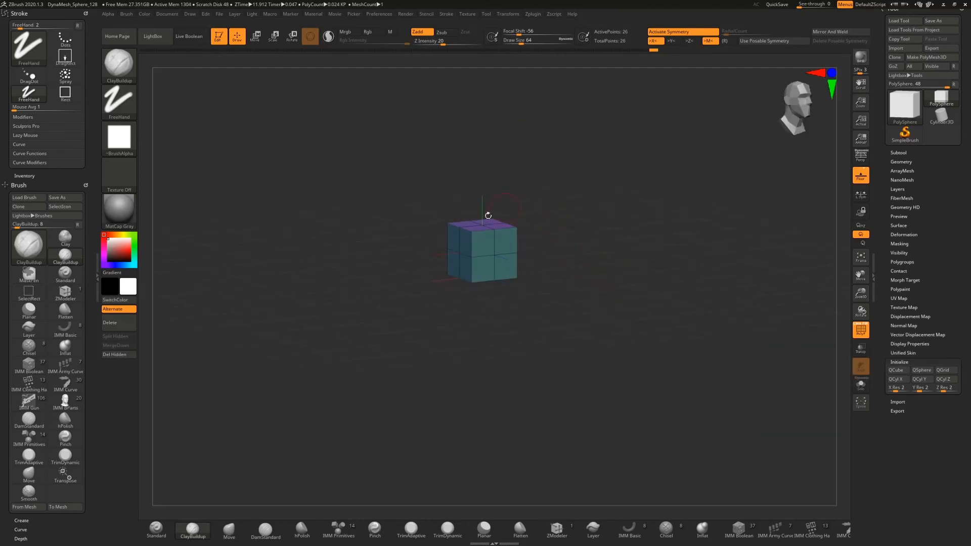
Set the primitive's X, Y and Z resolution to 100 and re-initialize the tool as a denser QCube
{"action": "left_click_drag", "start_coordinate": [553, 222], "coordinate": [557, 269], "text": "alt"}
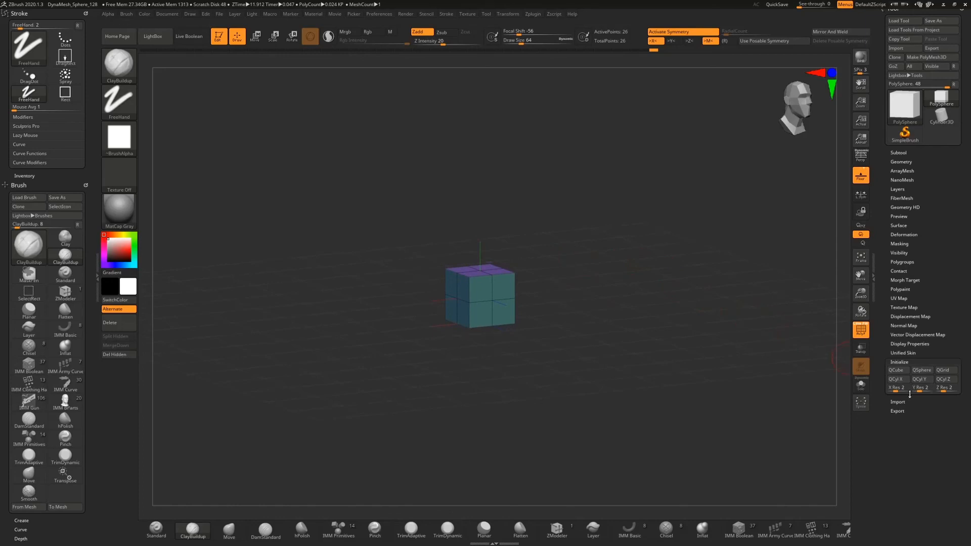
{"action": "left_click_drag", "start_coordinate": [910, 395], "coordinate": [959, 395]}
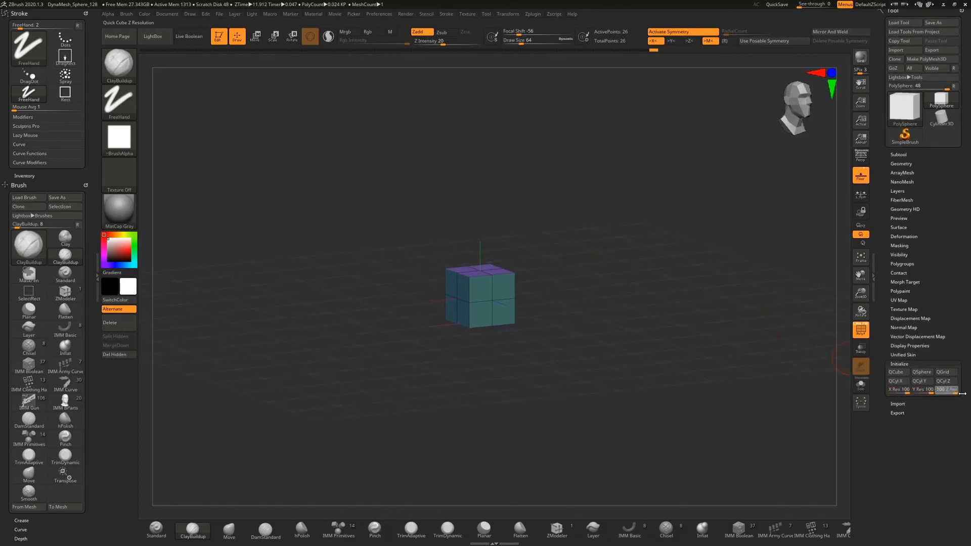
{"action": "left_click", "coordinate": [897, 372]}
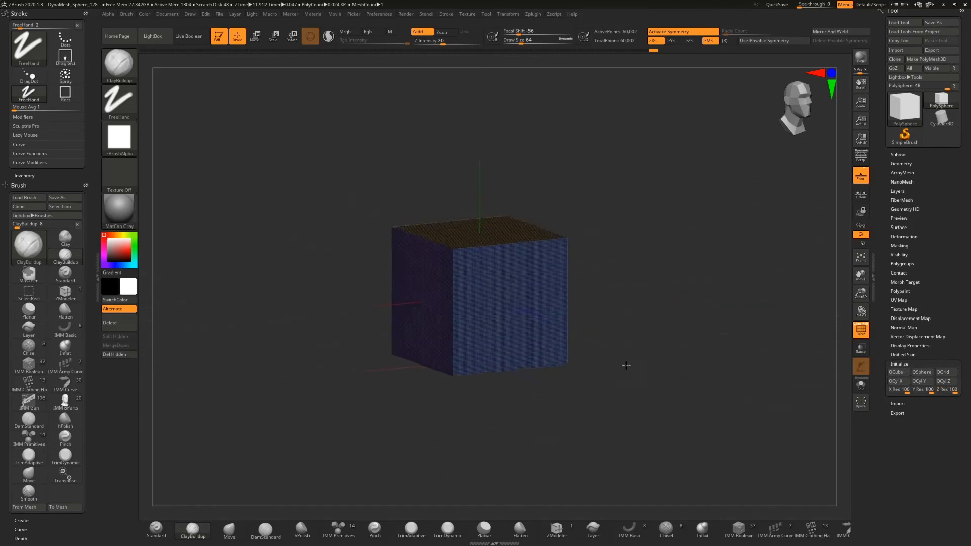
{"action": "key", "text": "f"}
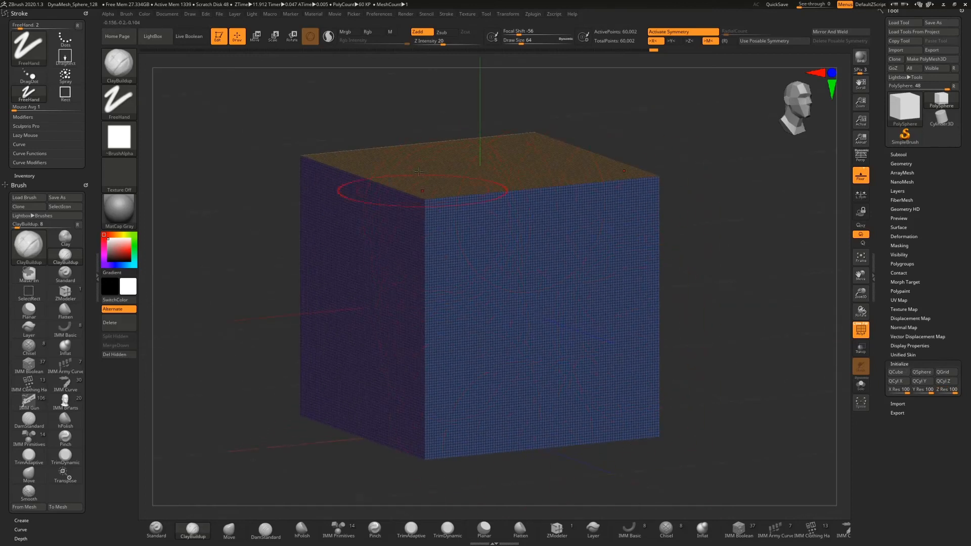
Build up a symmetrical clay form on the upper middle of the cube's front face with ClayBuildup
{"action": "mouse_move", "coordinate": [702, 269]}
{"action": "left_mouse_down"}
{"action": "mouse_move", "coordinate": [688, 275]}
{"action": "mouse_move", "coordinate": [697, 261]}
{"action": "mouse_move", "coordinate": [696, 278]}
{"action": "left_mouse_up"}
{"action": "left_click_drag", "start_coordinate": [445, 238], "coordinate": [536, 318]}
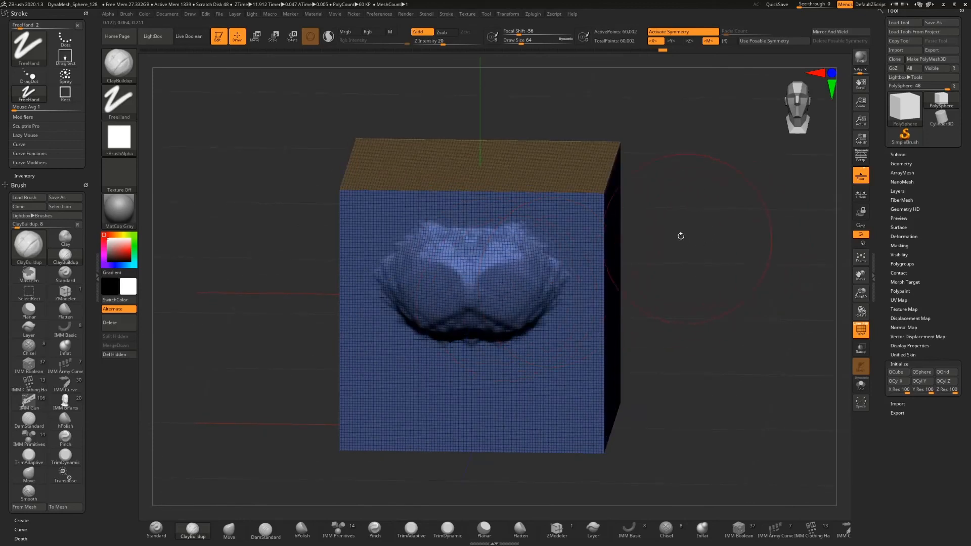
{"action": "left_click_drag", "start_coordinate": [680, 236], "coordinate": [724, 253]}
Re-initialize the tool as a QSphere and build up two mirrored round mounds on its front with ClayBuildup
{"action": "left_click", "coordinate": [922, 372]}
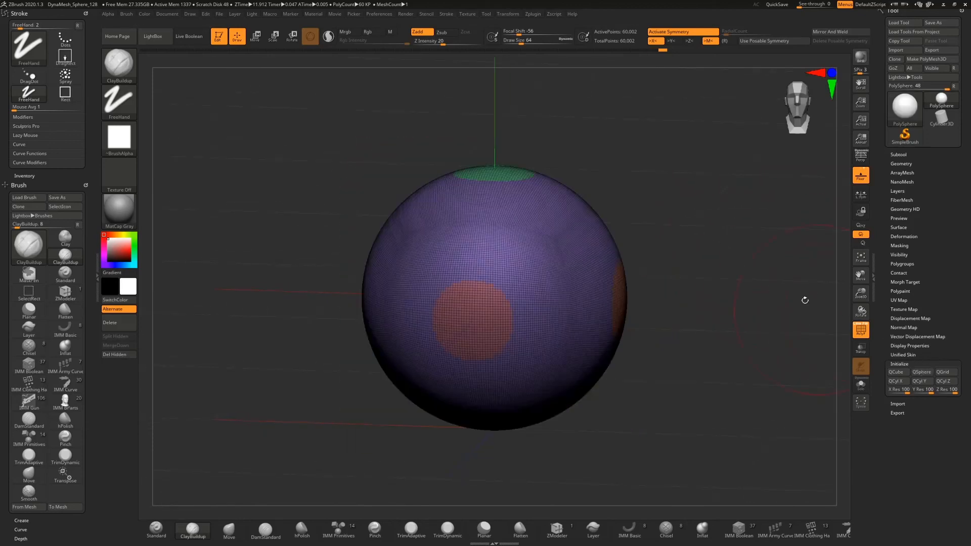
{"action": "mouse_move", "coordinate": [536, 253]}
{"action": "left_mouse_down"}
{"action": "mouse_move", "coordinate": [572, 304]}
{"action": "mouse_move", "coordinate": [556, 288]}
{"action": "left_mouse_up"}
{"action": "mouse_move", "coordinate": [688, 256]}
{"action": "left_mouse_down"}
{"action": "mouse_move", "coordinate": [693, 246]}
{"action": "mouse_move", "coordinate": [673, 263]}
{"action": "mouse_move", "coordinate": [460, 247]}
{"action": "left_mouse_up"}
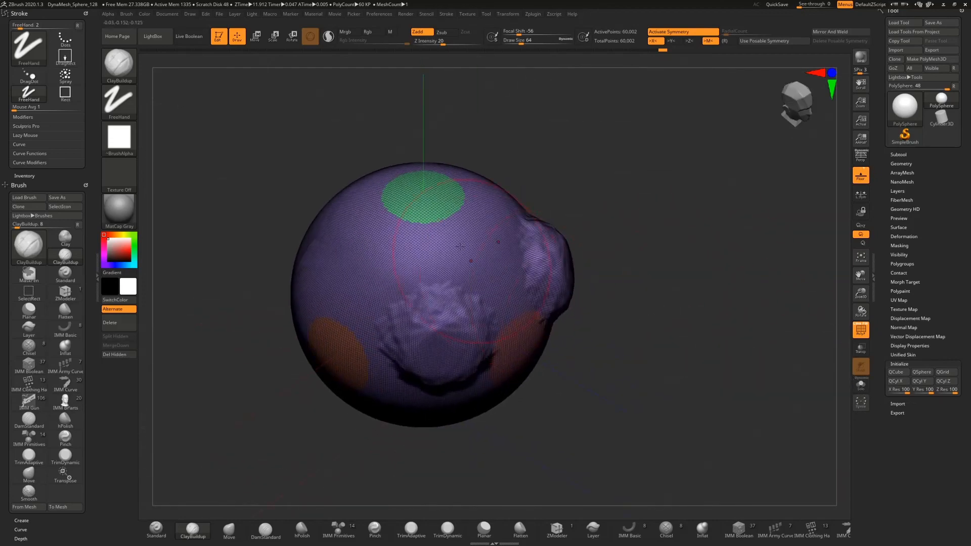
Merge the sculpted sphere's polygroups into a single polygroup
{"action": "left_click_drag", "start_coordinate": [645, 340], "coordinate": [623, 294]}
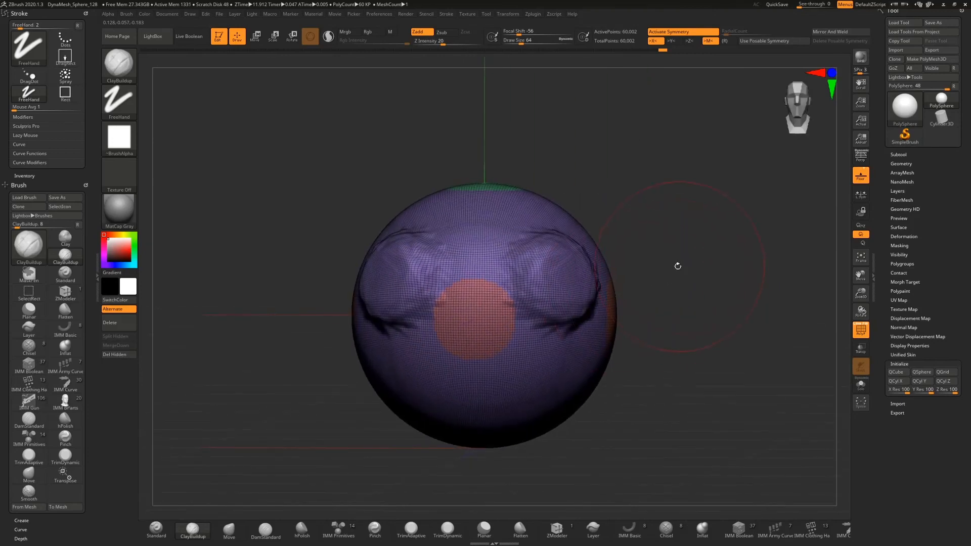
{"action": "left_click_drag", "start_coordinate": [679, 277], "coordinate": [710, 253]}
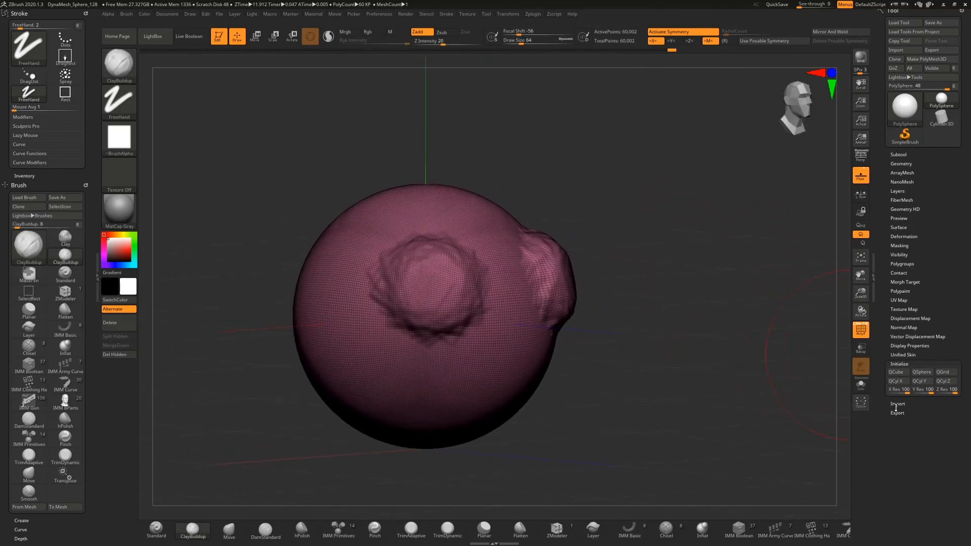
{"action": "left_click", "coordinate": [900, 228]}
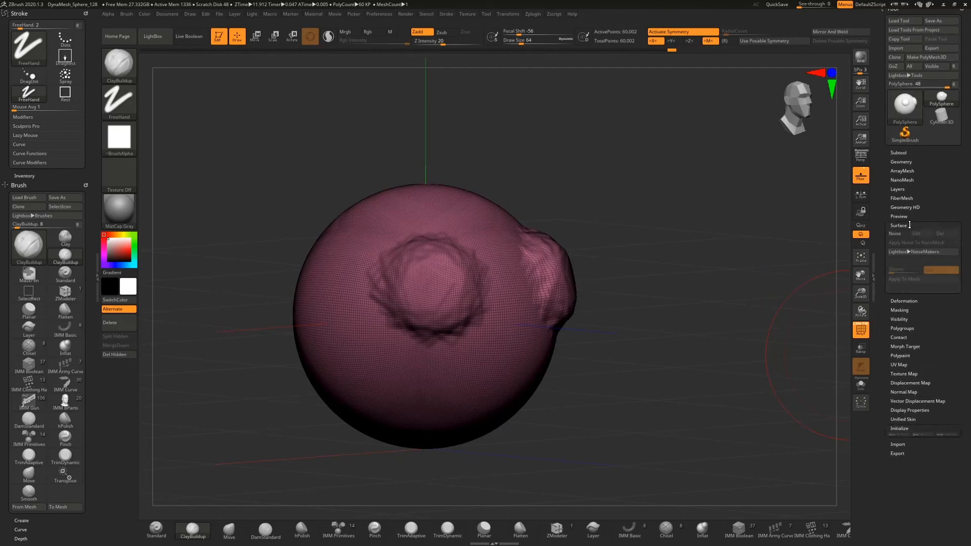
{"action": "left_click", "coordinate": [901, 226]}
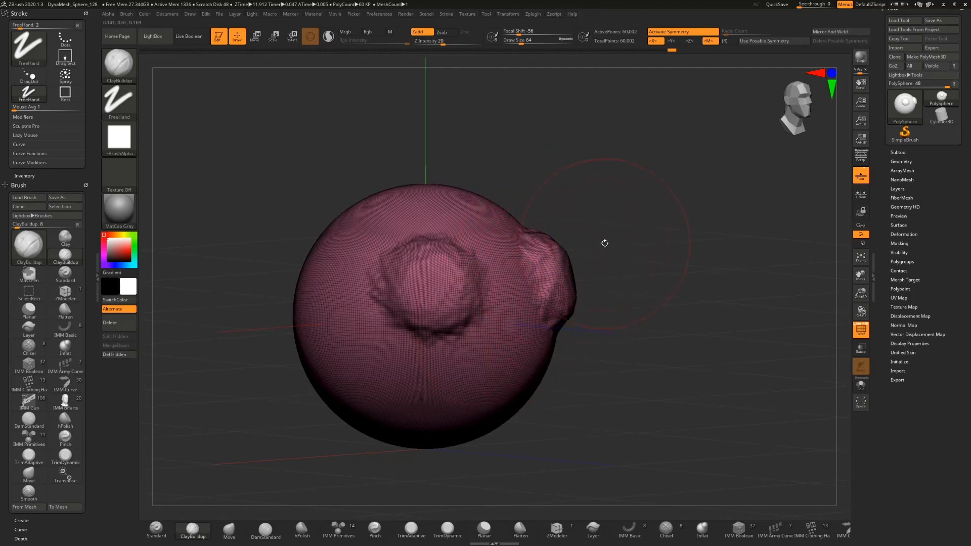
{"action": "left_click_drag", "start_coordinate": [605, 241], "coordinate": [589, 247], "text": "shift"}
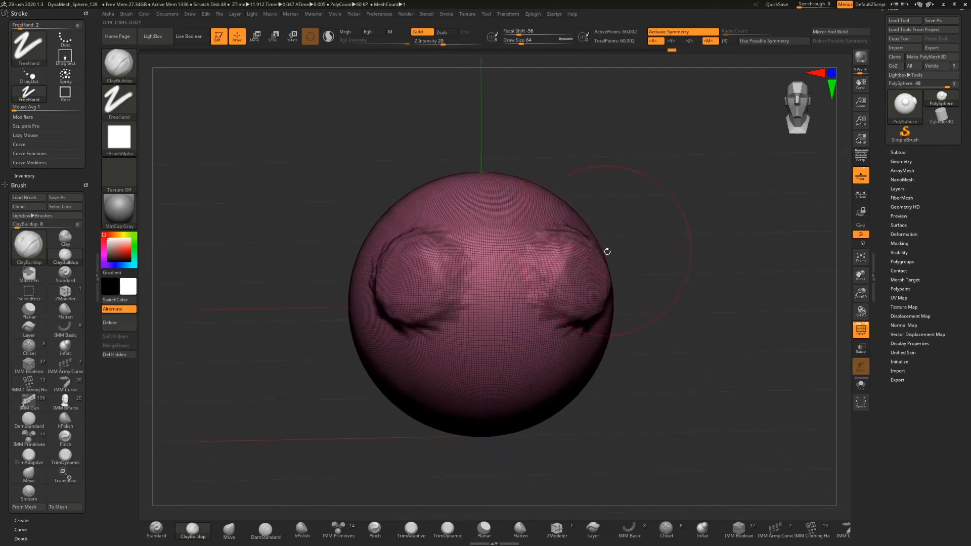
{"action": "left_click_drag", "start_coordinate": [656, 231], "coordinate": [639, 229]}
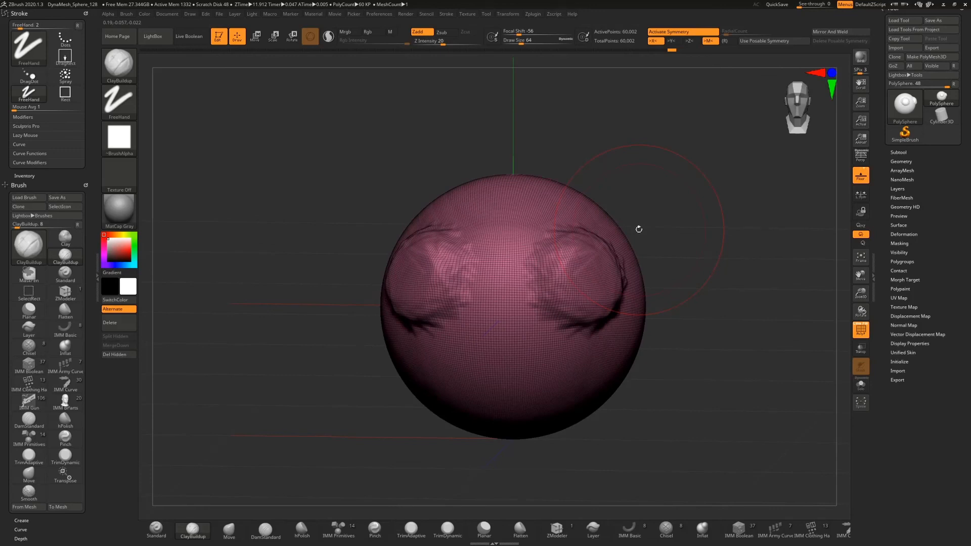